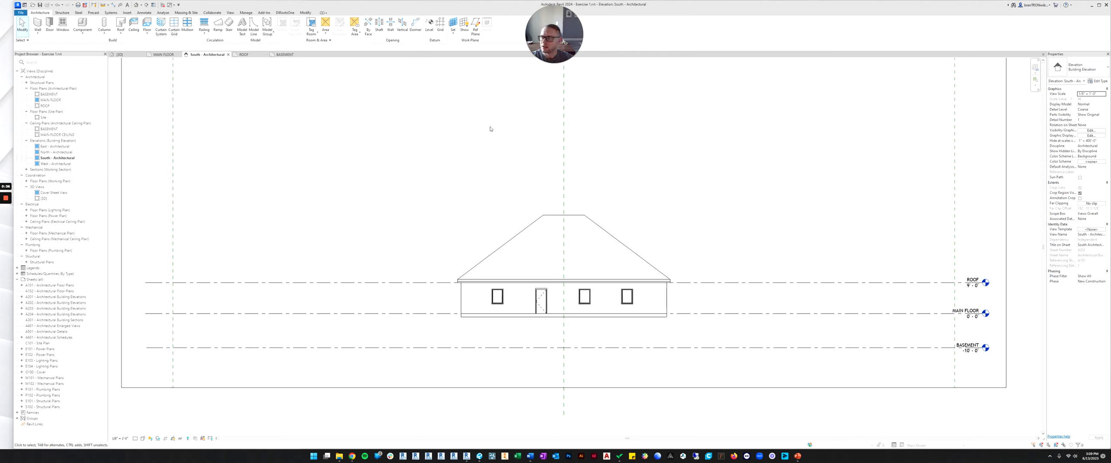
Step: Open the MAIN FLOOR plan from the south elevation and inspect the crop region surrounding the building and elevation markers
left_click(391, 178)
scroll(671, 261, "down", 2)
scroll(633, 250, "up", 2)
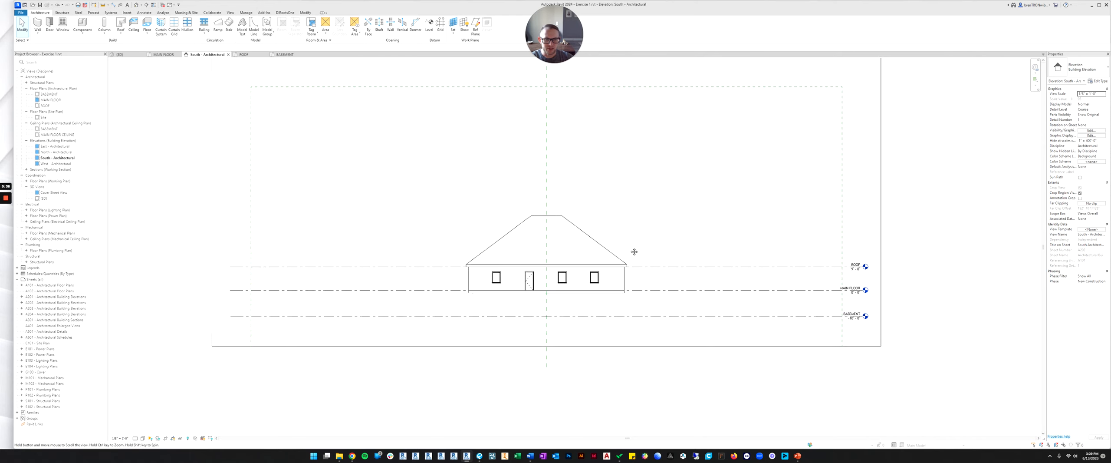
double_click(51, 100)
middle_click_drag(312, 200, 352, 199)
scroll(453, 199, "up", 2)
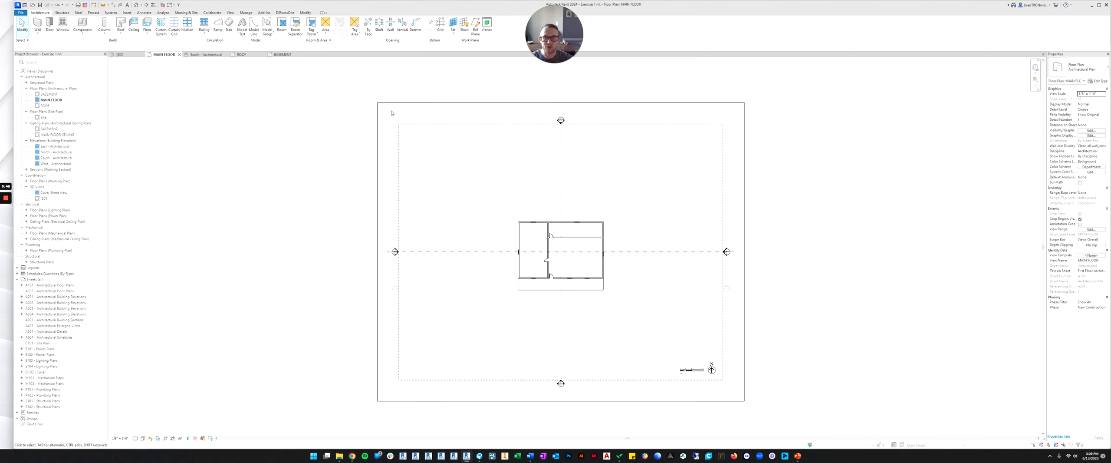
left_click(377, 141)
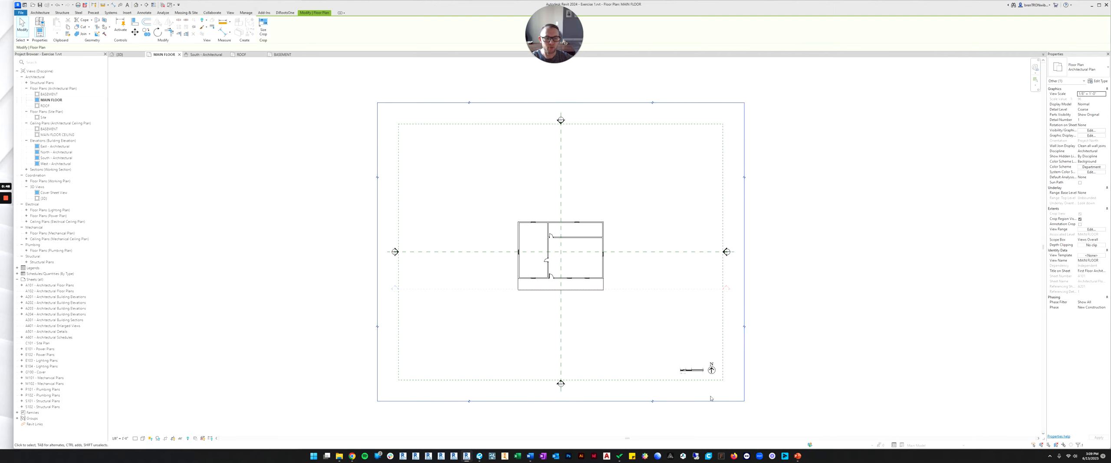
left_click(265, 173)
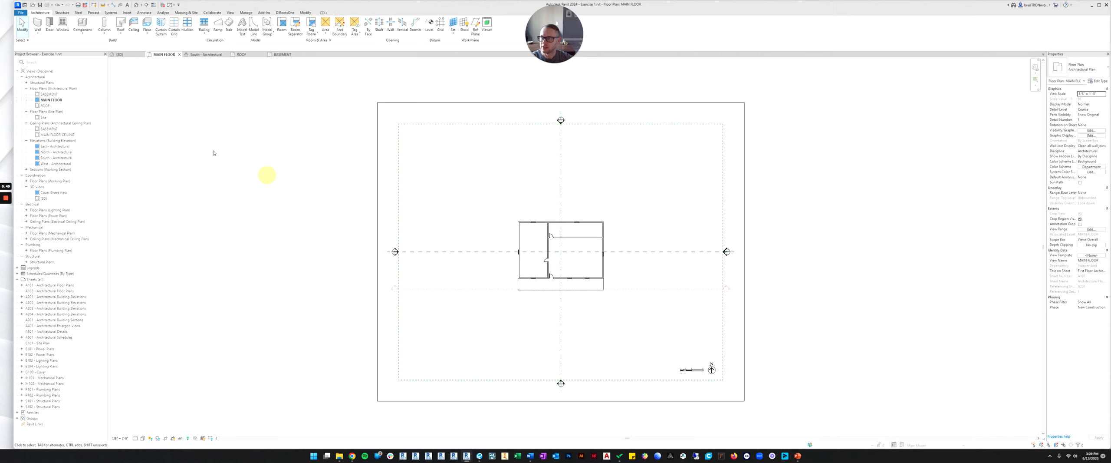
Step: Compare the BASEMENT and ROOF floor plans with the MAIN FLOOR plan to see which have a visible crop region
double_click(49, 94)
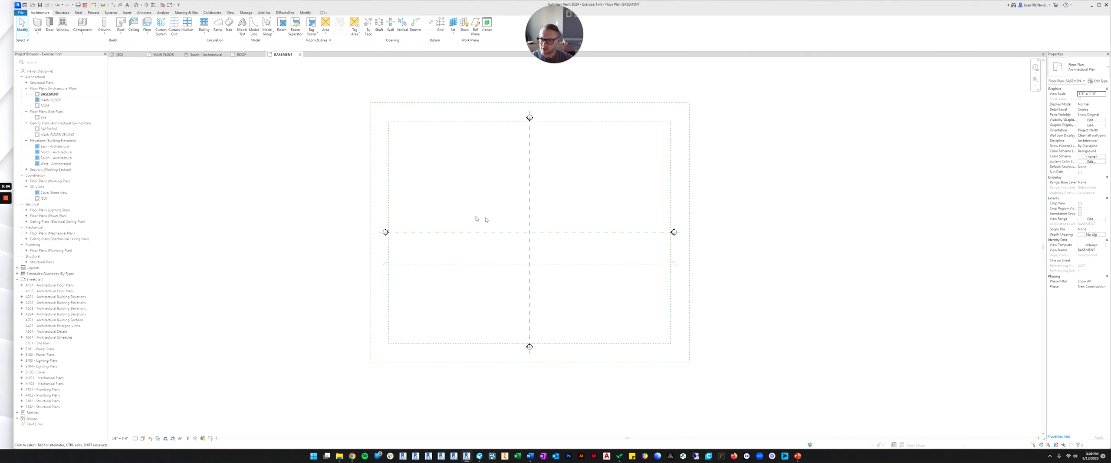
scroll(620, 169, "down", 3)
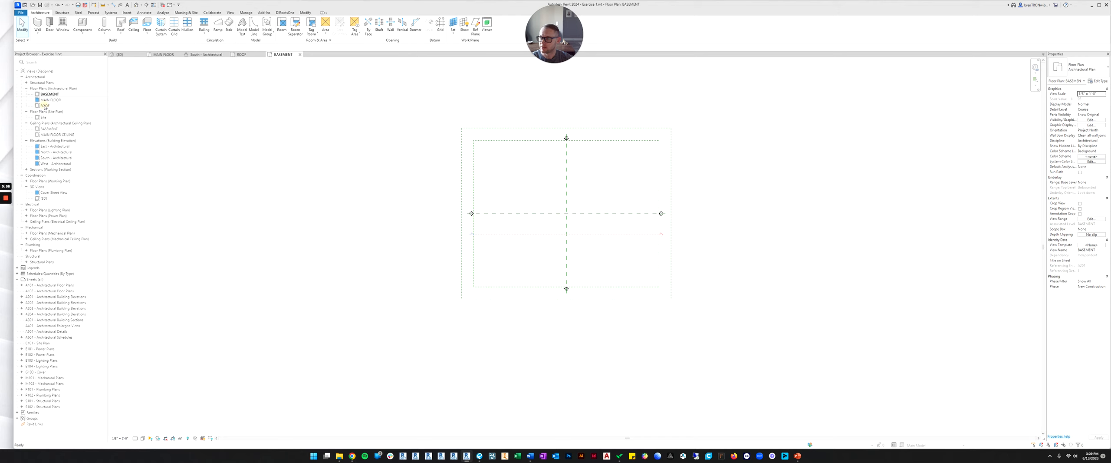
double_click(43, 105)
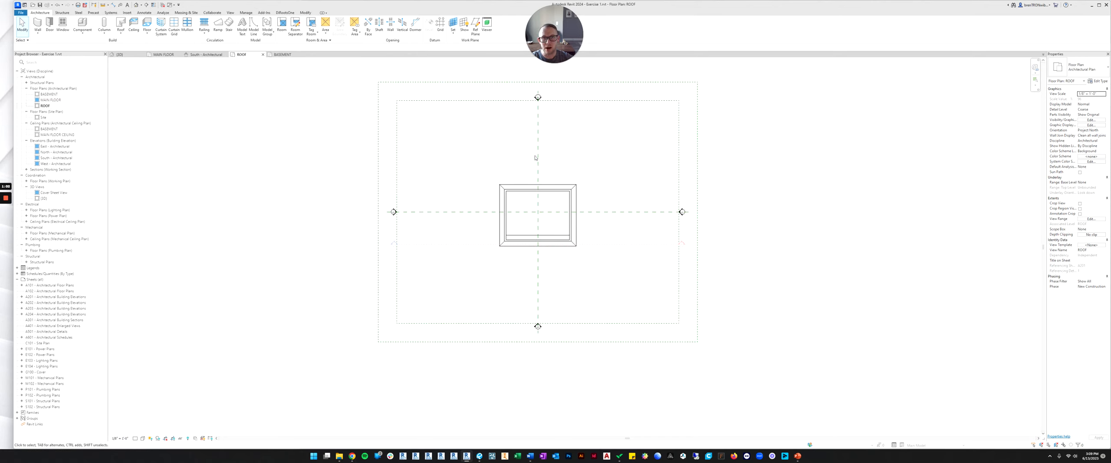
double_click(51, 101)
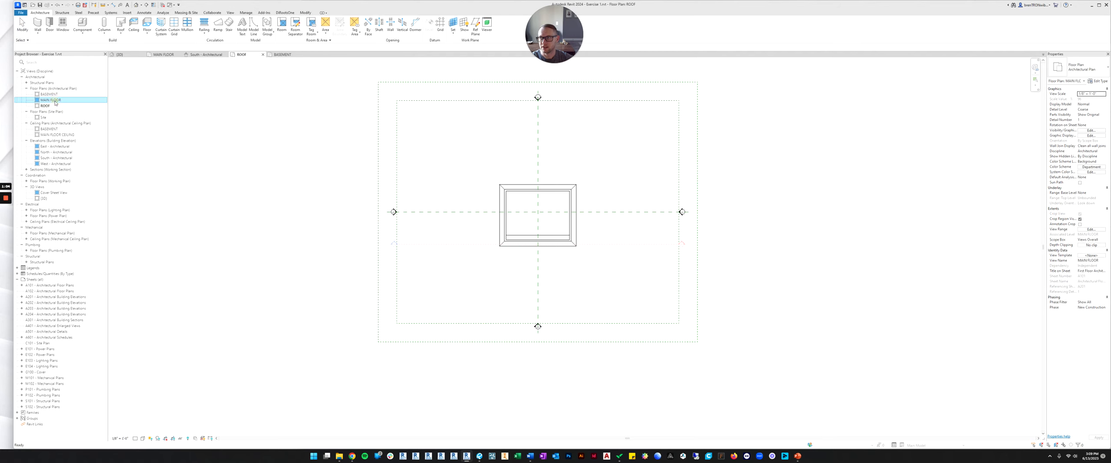
scroll(615, 228, "down", 1)
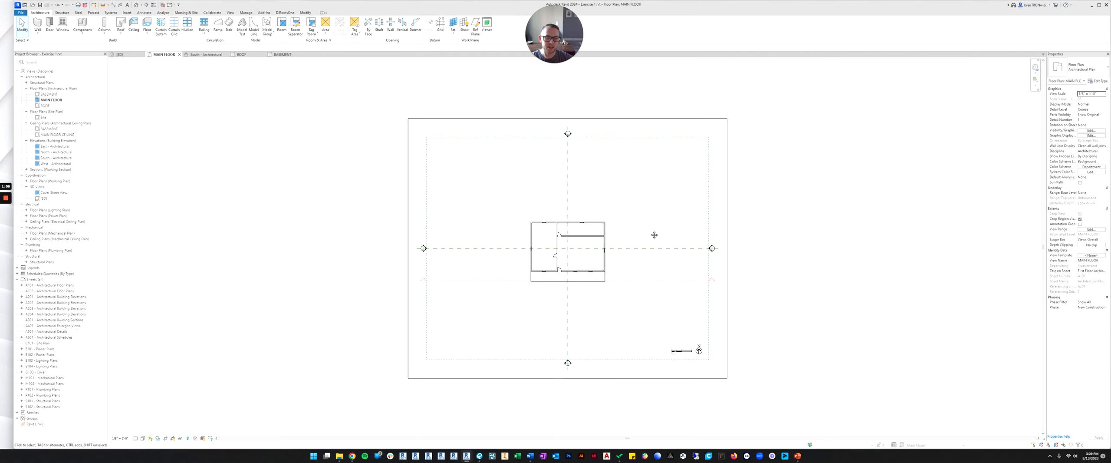
middle_click_drag(654, 235, 621, 227)
scroll(650, 120, "up", 2)
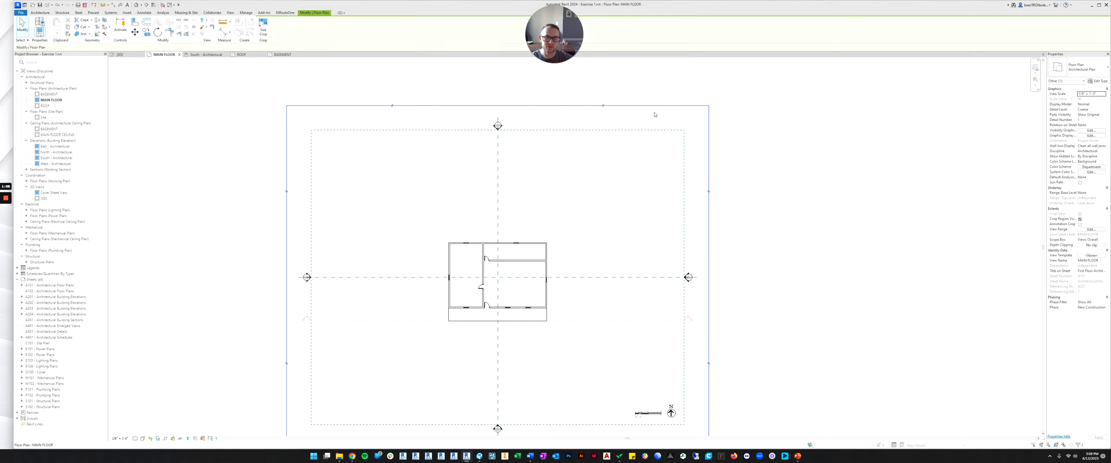
scroll(652, 191, "down", 1)
scroll(587, 201, "up", 1)
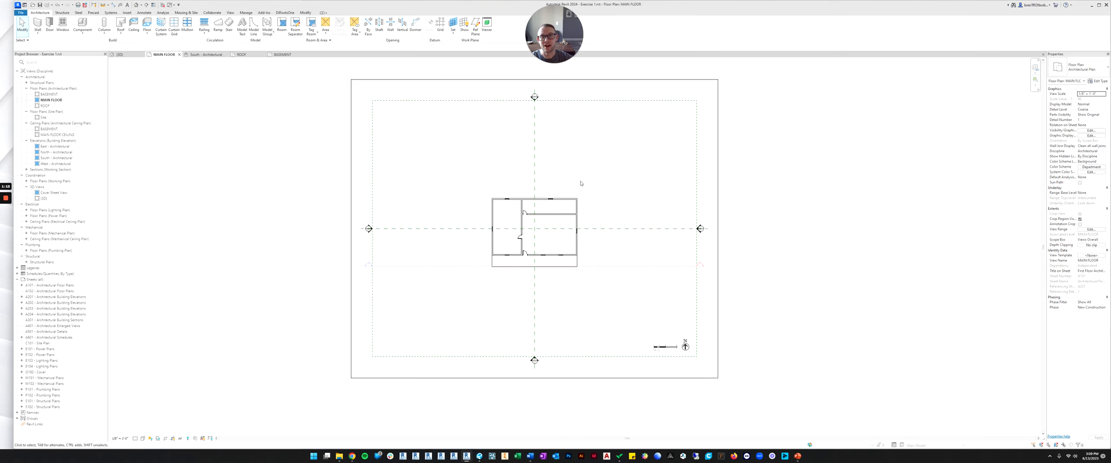
scroll(582, 176, "up", 1)
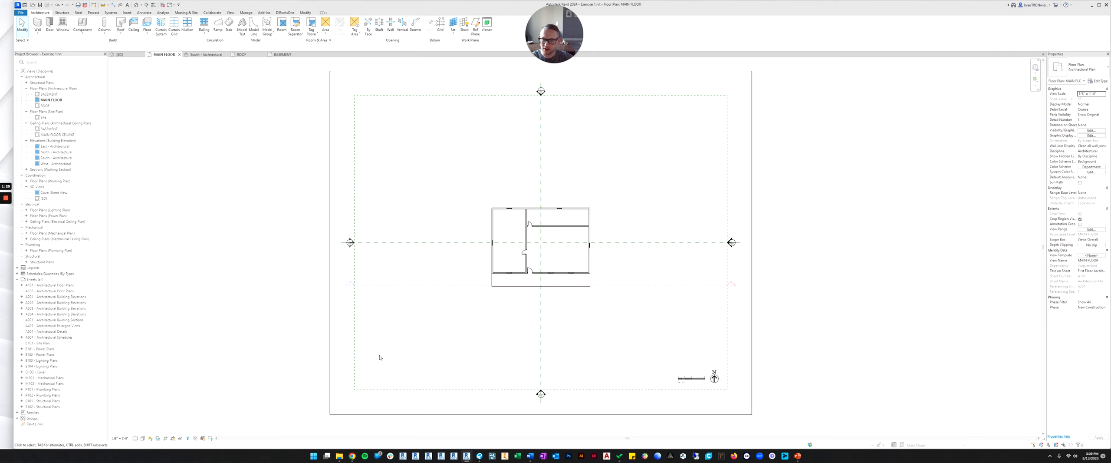
Step: Hide the crop region in the MAIN FLOOR plan and show it again
left_click(174, 440)
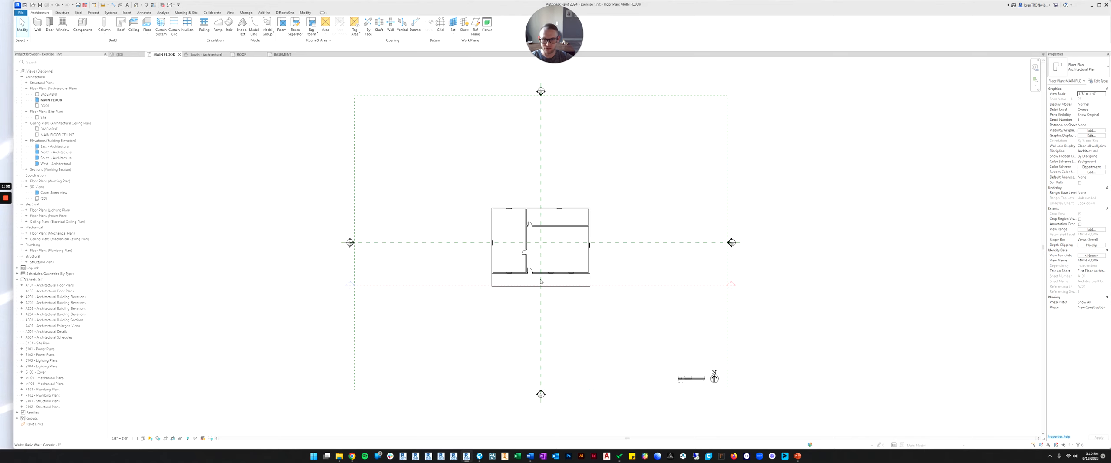
left_click(173, 440)
scroll(493, 255, "down", 2)
scroll(493, 255, "up", 1)
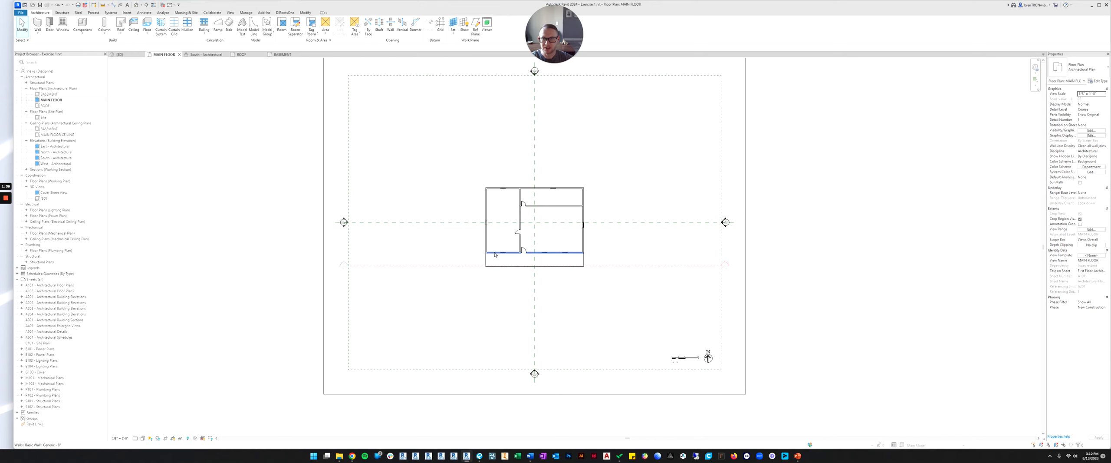
Step: Turn on view cropping and show the crop region in the BASEMENT floor plan
double_click(48, 94)
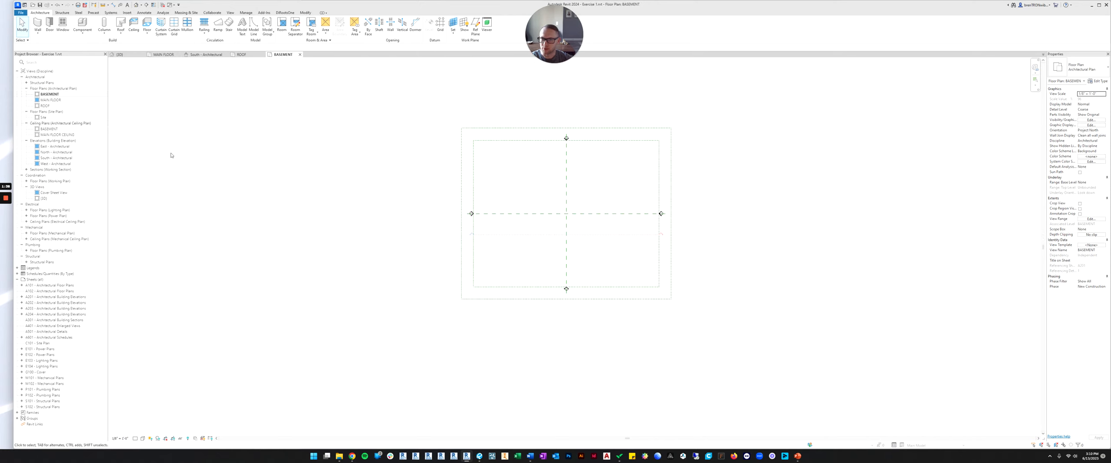
scroll(545, 274, "up", 2)
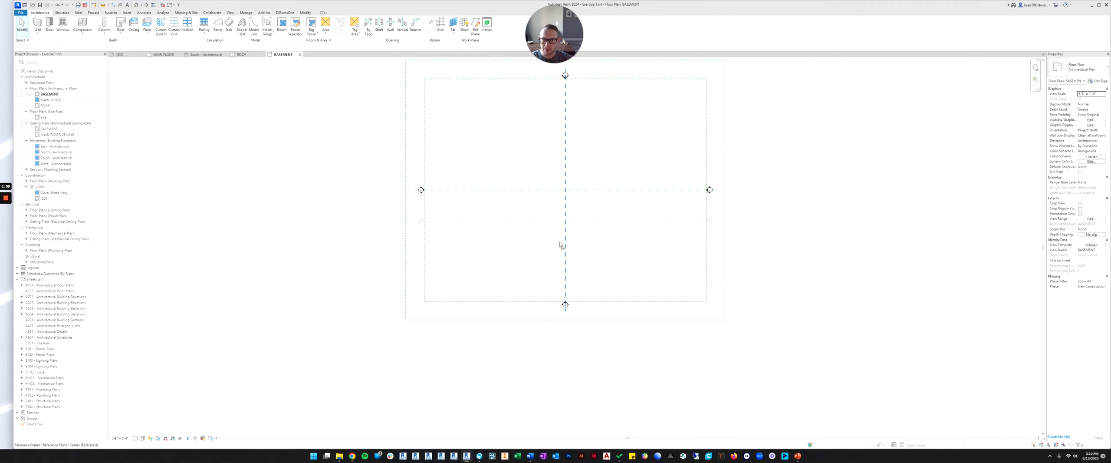
left_click(179, 438)
middle_click_drag(375, 175, 372, 194)
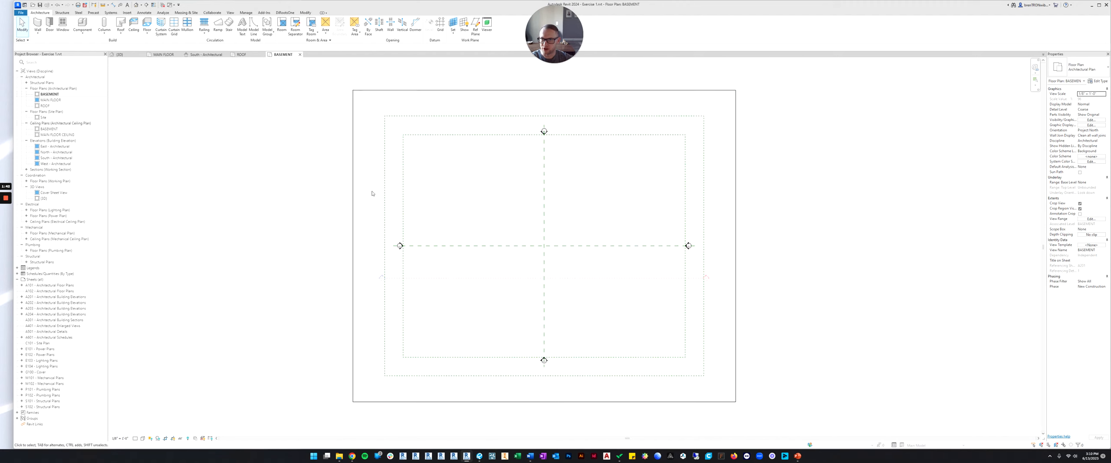
Step: Turn on view cropping and show the crop region in the ROOF floor plan
double_click(43, 105)
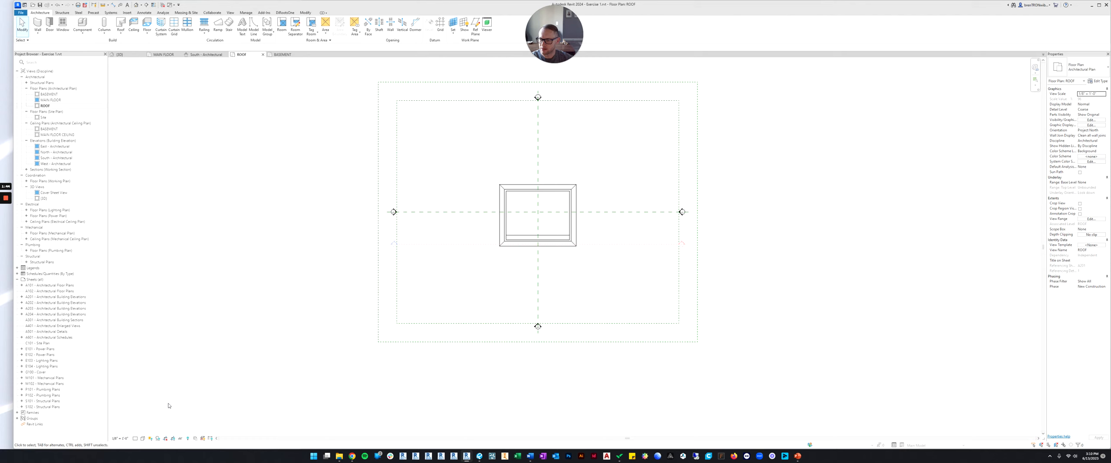
left_click(188, 438)
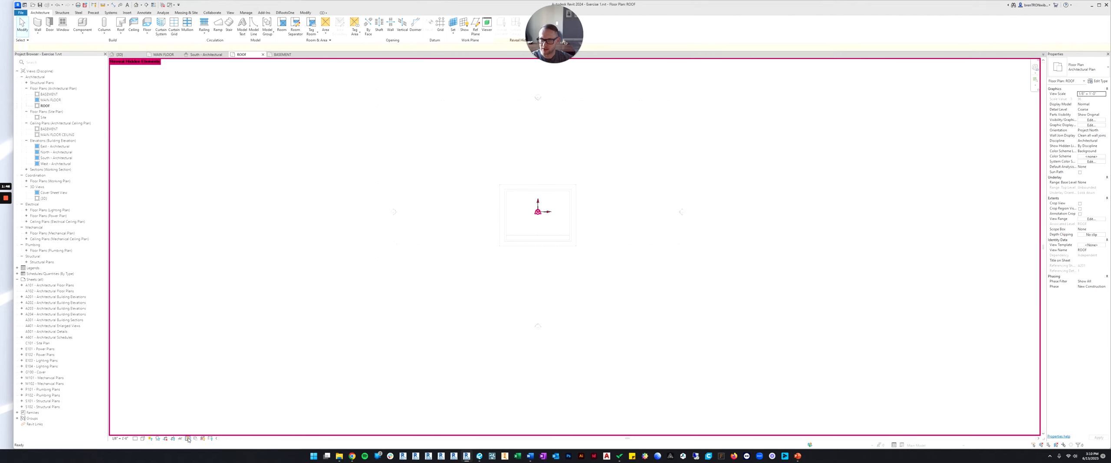
left_click(188, 438)
left_click(166, 438)
left_click(172, 439)
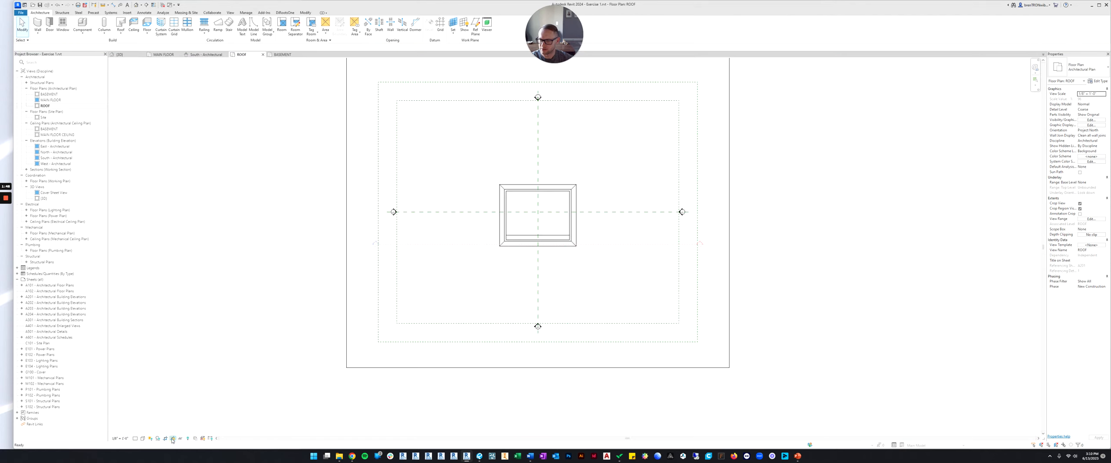
scroll(521, 222, "down", 1)
middle_click_drag(521, 215, 480, 237)
scroll(515, 235, "up", 1)
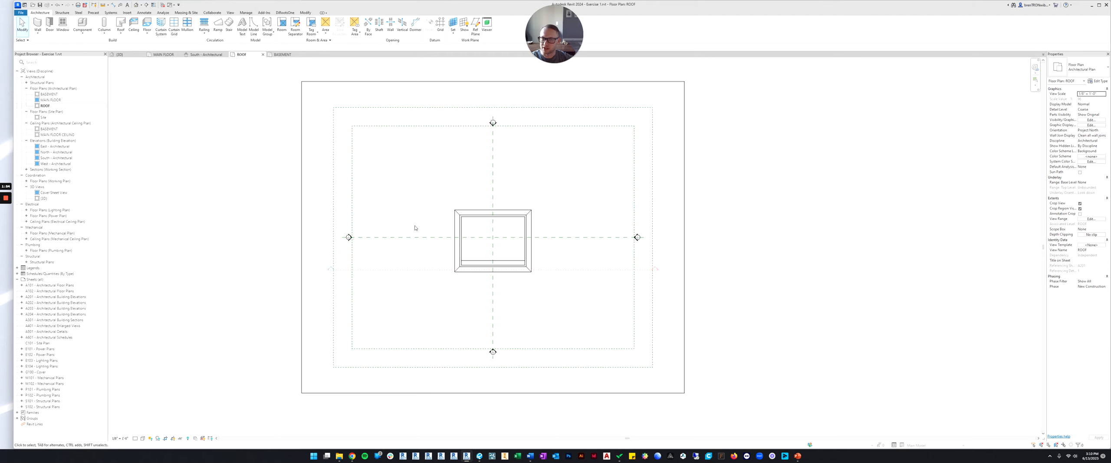
middle_click_drag(499, 230, 520, 231)
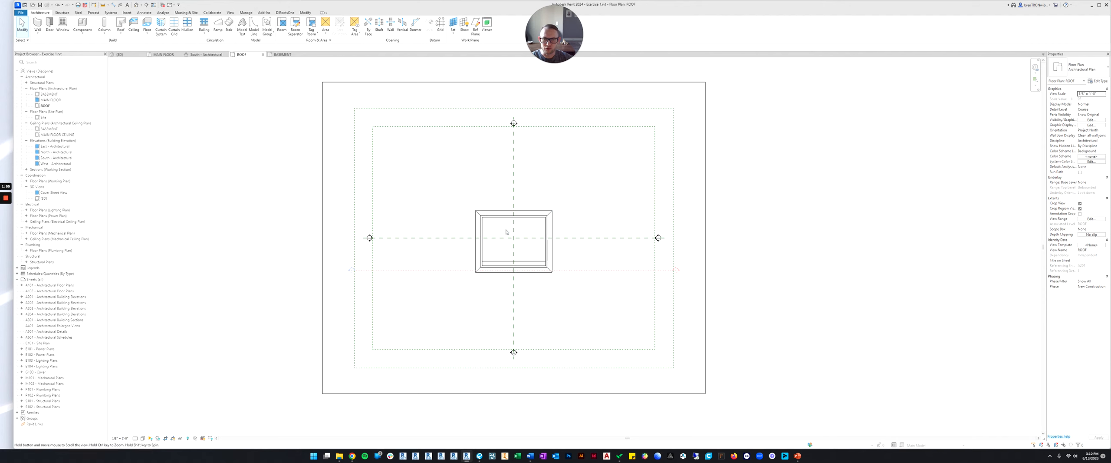
Step: Shrink the ROOF plan's crop region on all four sides so it sits just outside the roof outline
left_click(437, 82)
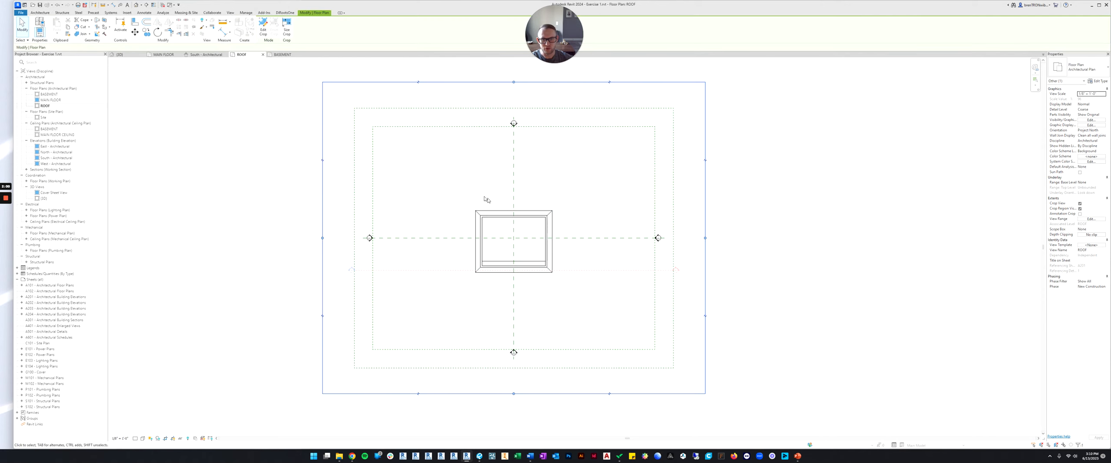
scroll(486, 199, "up", 2)
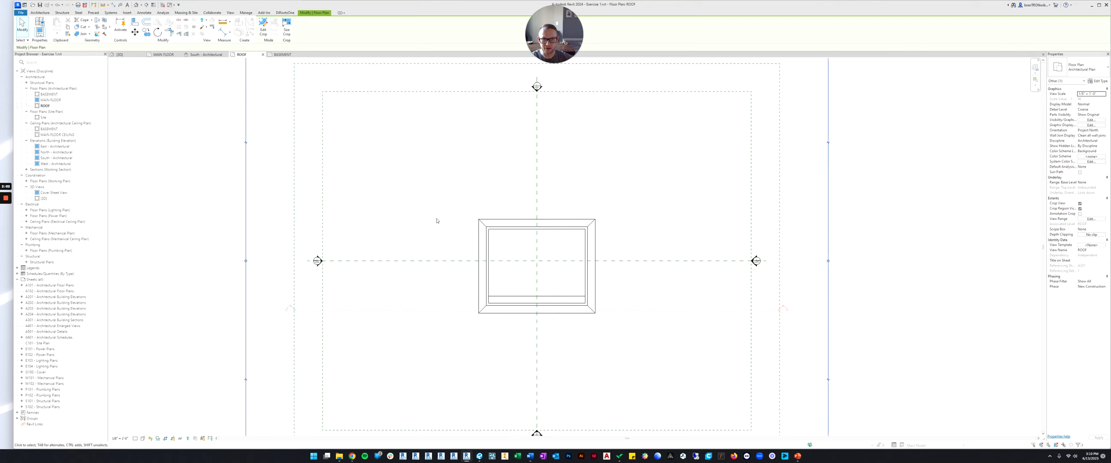
scroll(437, 220, "down", 2)
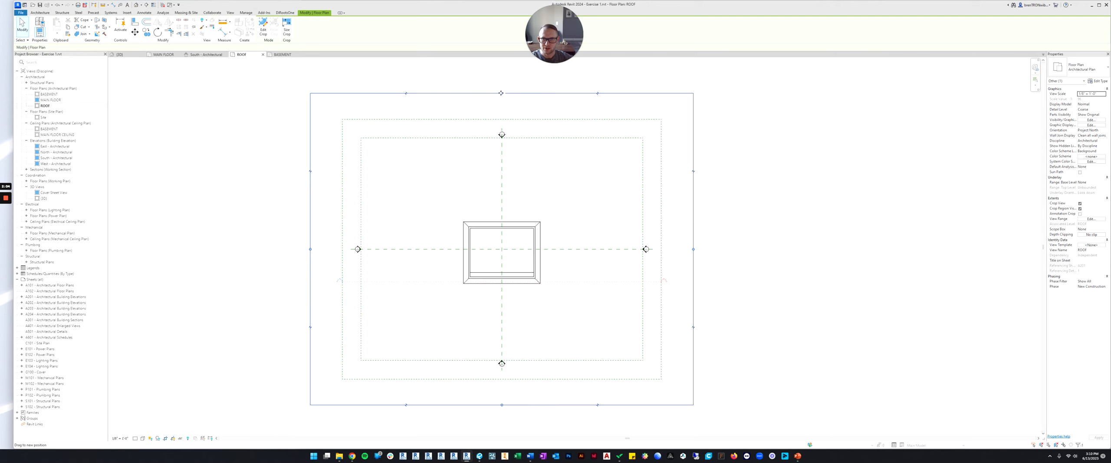
left_click(427, 83)
left_click(441, 93)
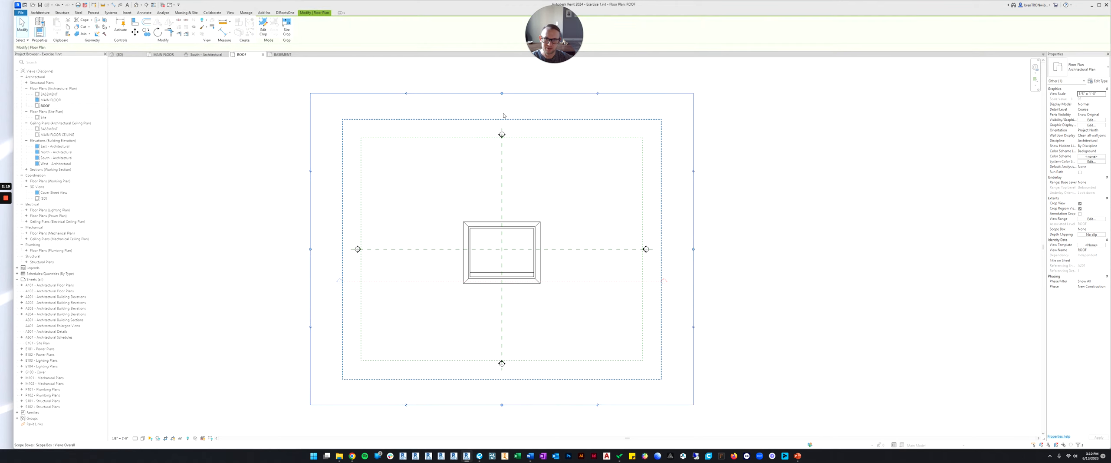
left_click_drag(502, 94, 506, 216)
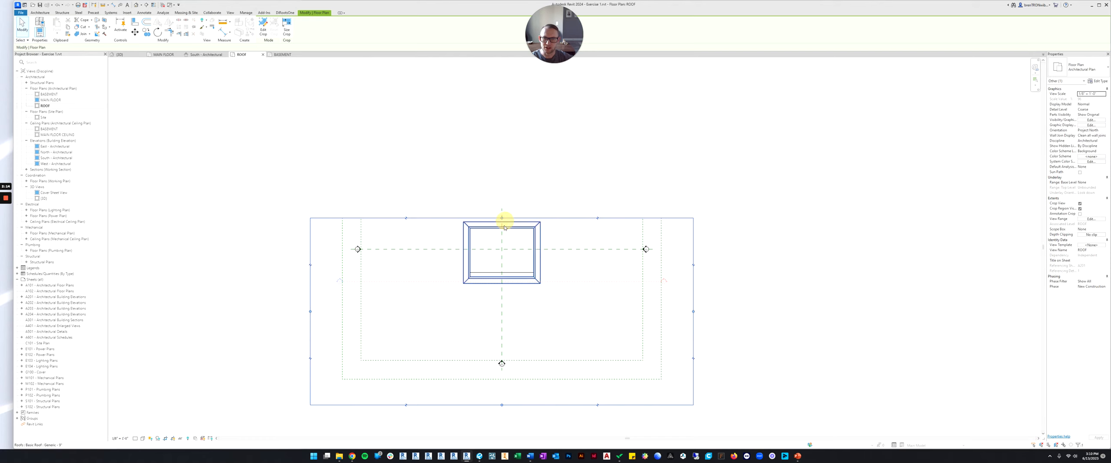
left_click_drag(503, 404, 516, 286)
left_click_drag(310, 252, 459, 250)
left_click_drag(693, 252, 545, 247)
left_click(489, 334)
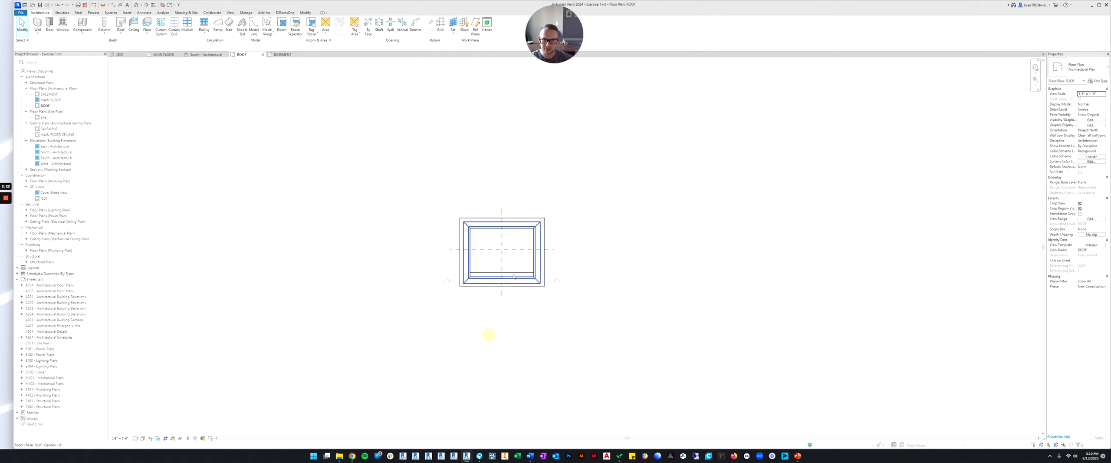
Step: Delete the working section that cuts across the south edge of the roof, together with its section view
scroll(513, 273, "up", 4)
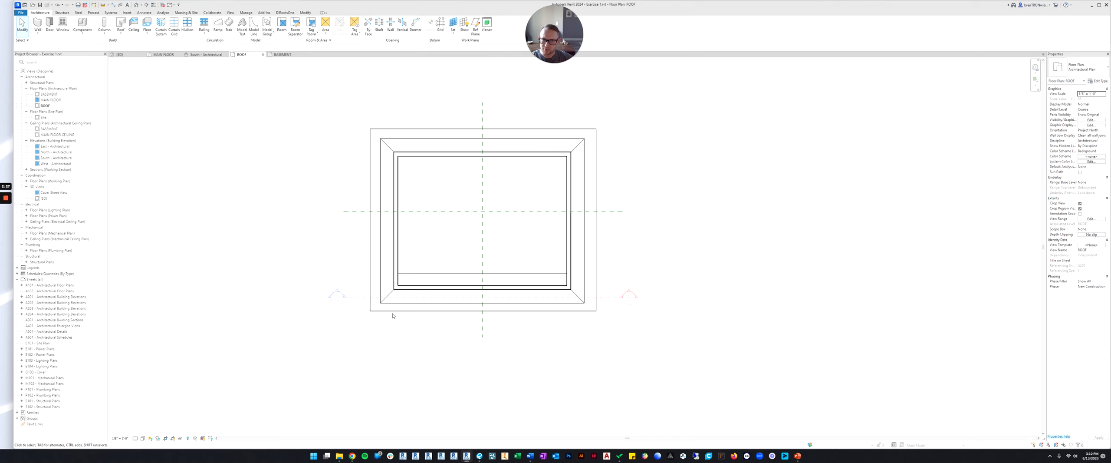
left_click(356, 298)
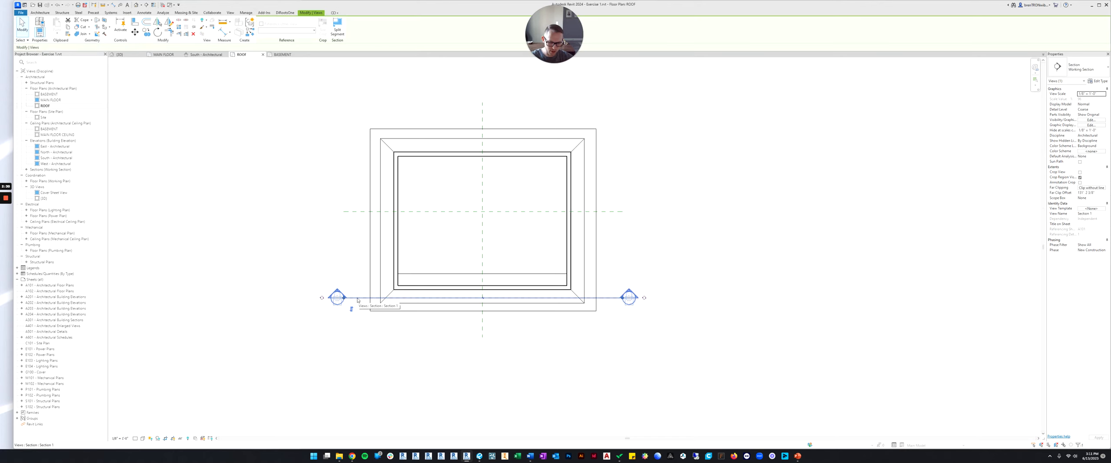
key("Delete")
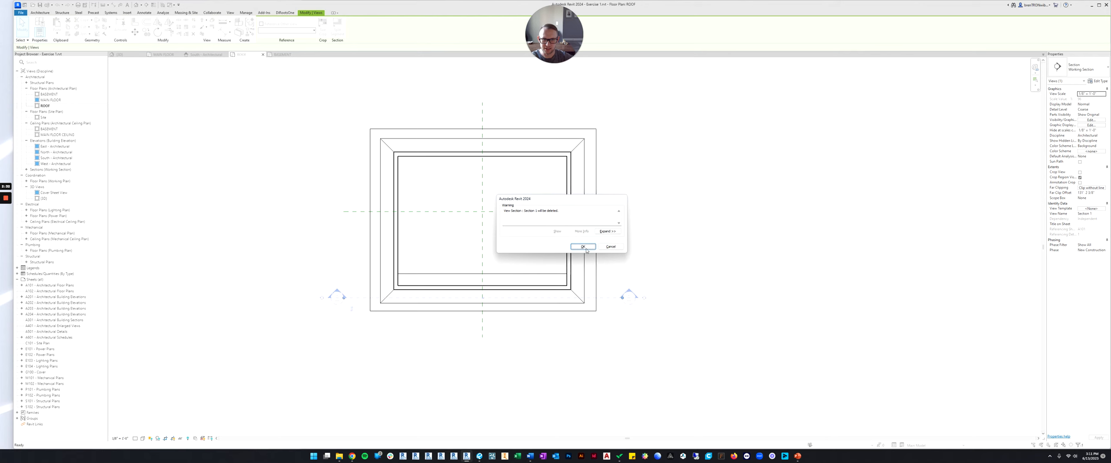
left_click(584, 246)
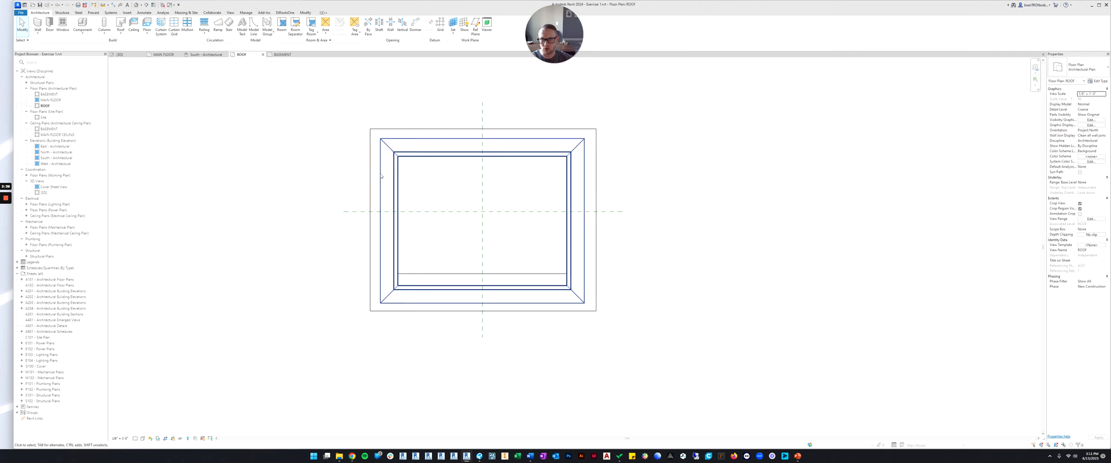
middle_click_drag(390, 169, 401, 188)
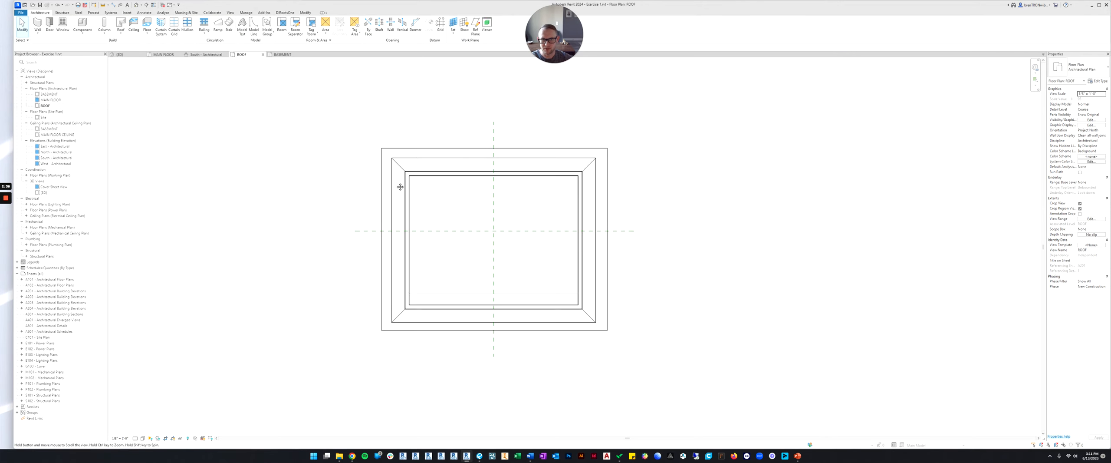
Step: Inspect the tightened crop region in the ROOF plan, and open the BASEMENT floor plan
left_click(388, 149)
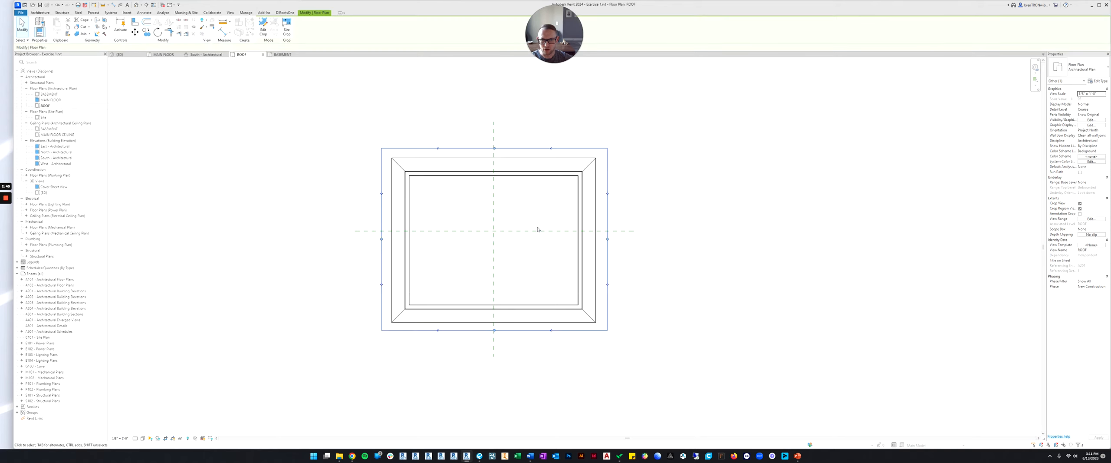
left_click(356, 129)
double_click(44, 95)
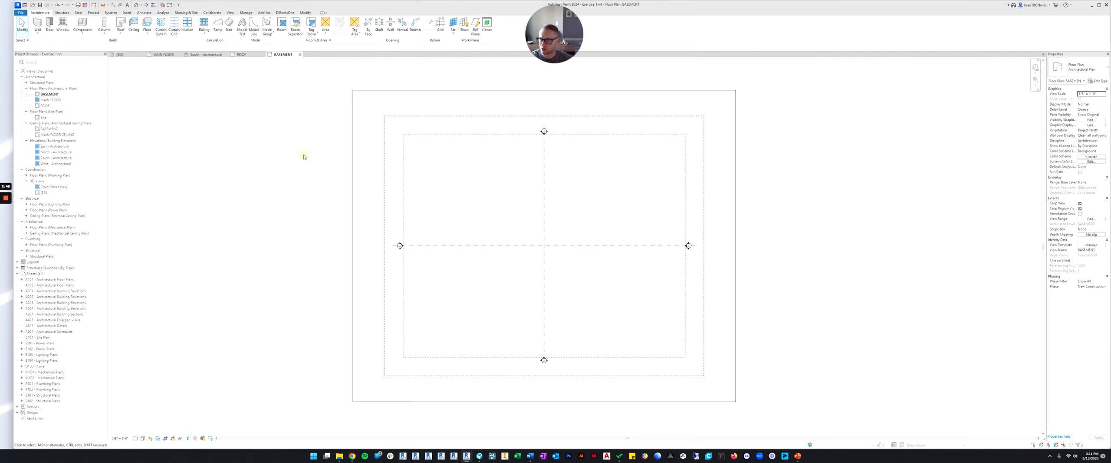
Step: In the default 3D view, select the four exterior walls of the house and set their base constraint to BASEMENT
left_click(120, 55)
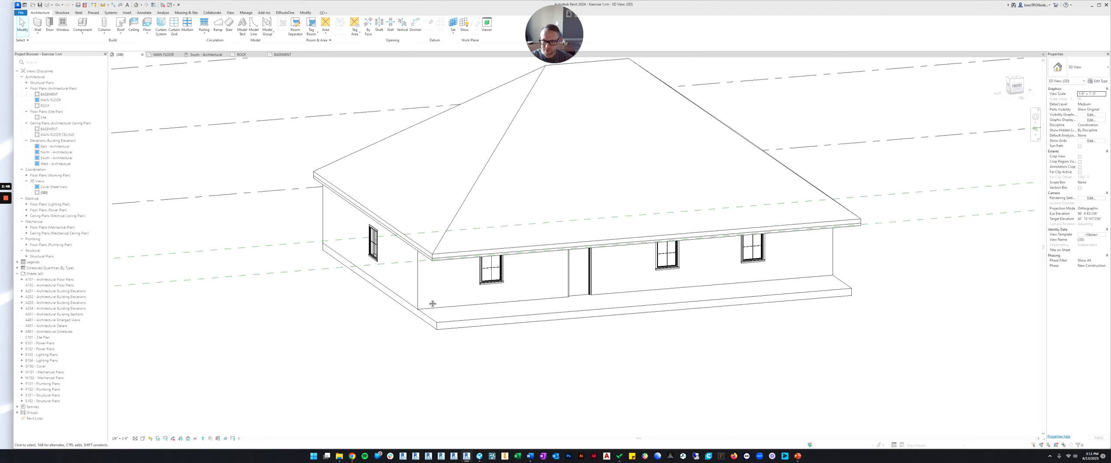
mouse_move(433, 304)
middle_mouse_down("shift")
mouse_move(399, 291)
mouse_move(432, 306)
middle_mouse_up("shift")
middle_click_drag(381, 281, 370, 279, "shift")
scroll(368, 282, "down", 2)
middle_click_drag(350, 320, 349, 306, "shift")
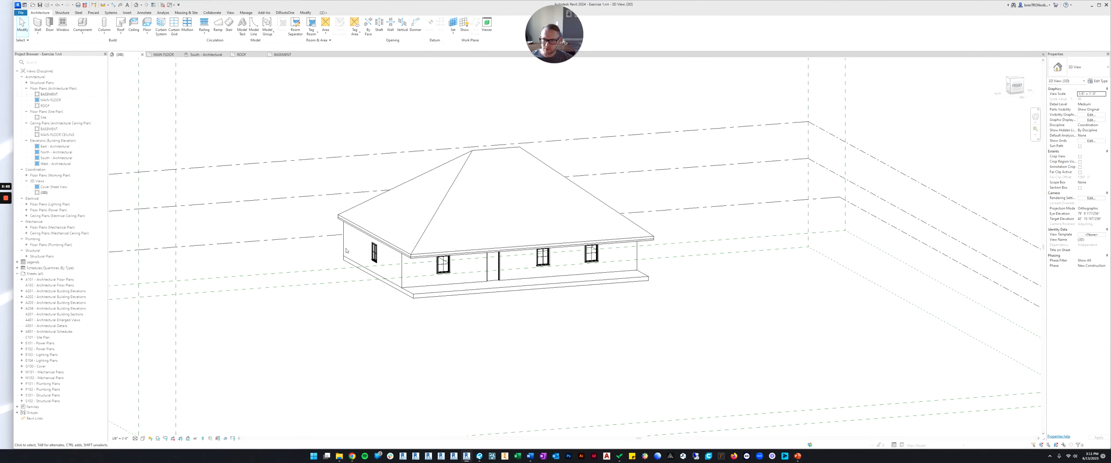
left_click(395, 270)
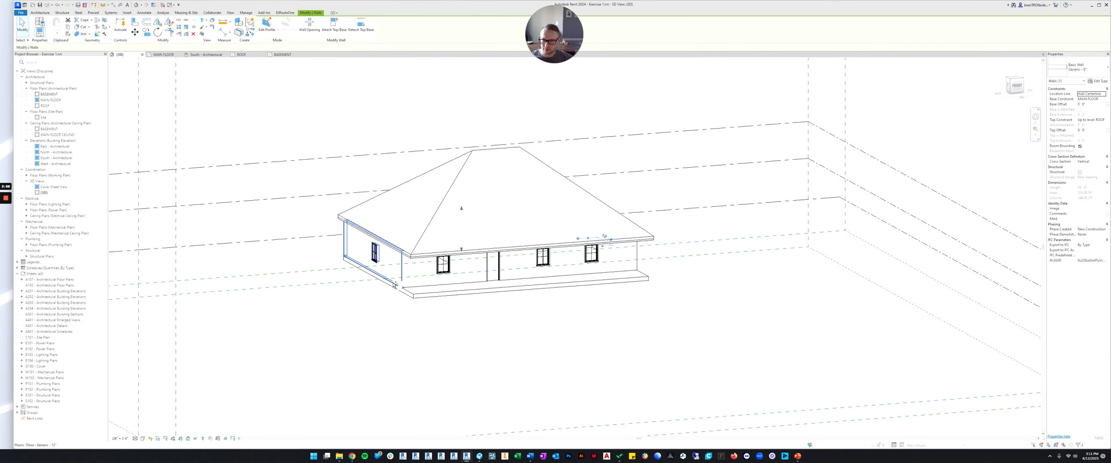
left_click(394, 283, "ctrl")
left_click(429, 283, "ctrl")
middle_click_drag(428, 284, 319, 285, "shift")
left_click(521, 287, "ctrl")
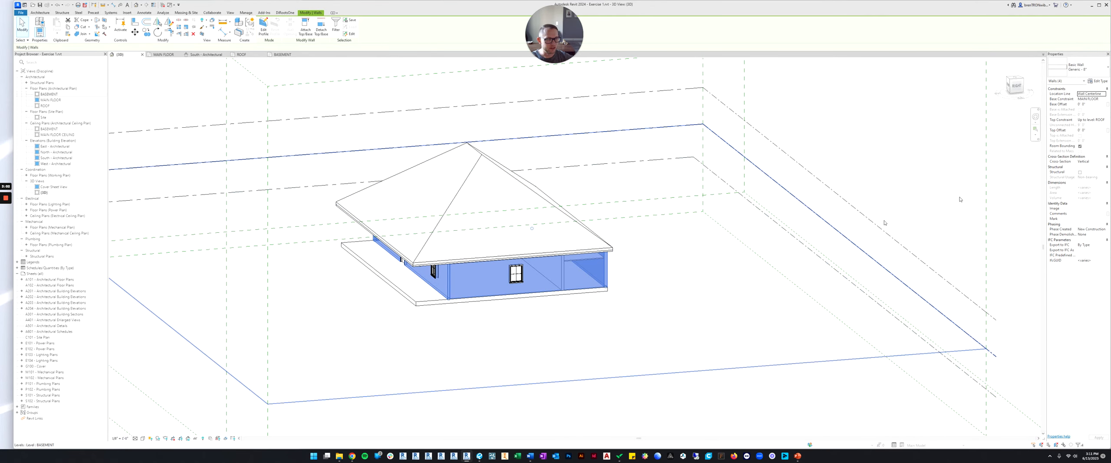
left_click(1103, 101)
left_click(1090, 105)
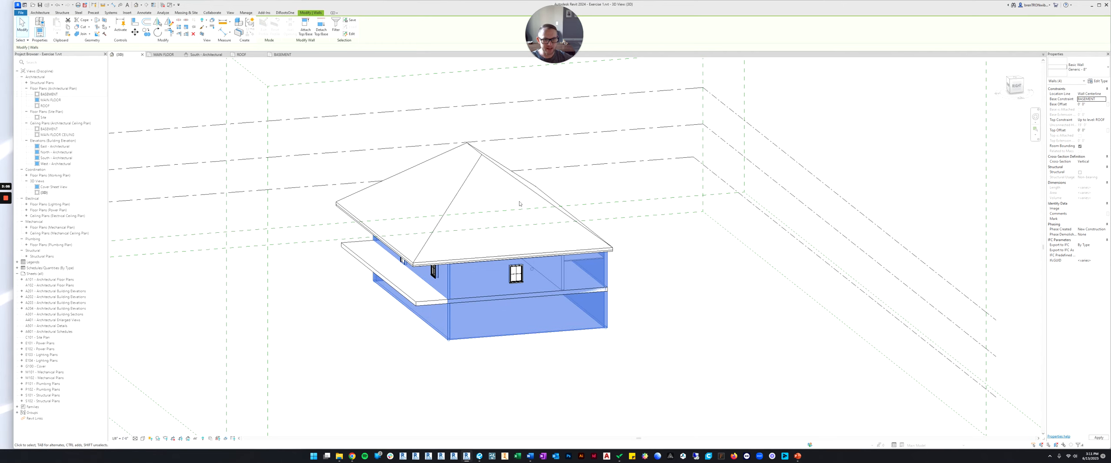
left_click(277, 312)
middle_click_drag(280, 312, 304, 314, "shift")
Step: Reopen the BASEMENT floor plan and shrink its crop region on all four sides so it sits just outside the basement walls
double_click(48, 94)
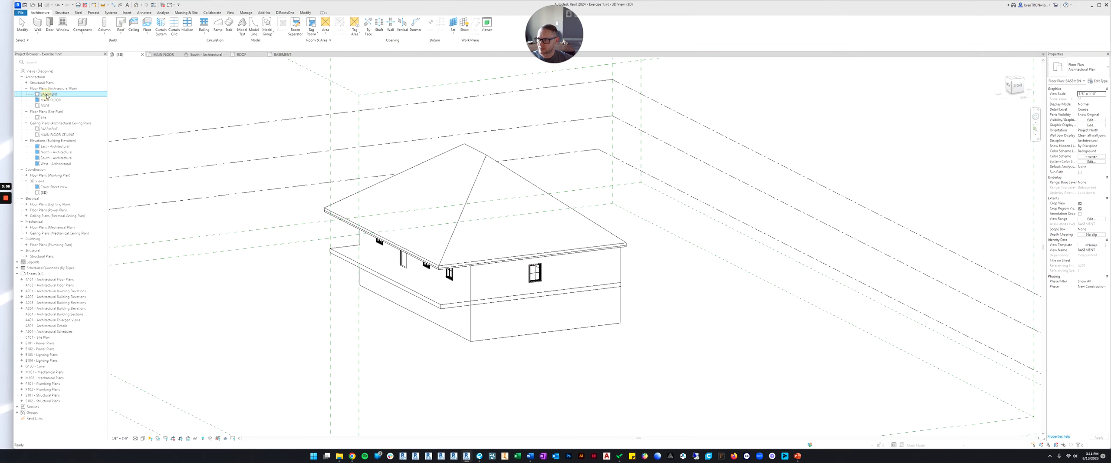
scroll(564, 217, "up", 5)
scroll(547, 204, "down", 6)
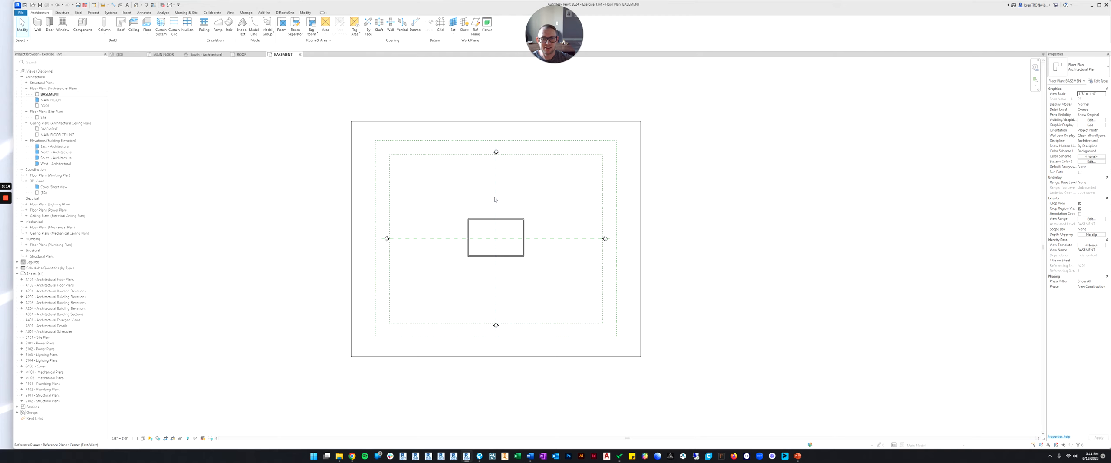
left_click(528, 123)
left_click(483, 104)
left_click(478, 123)
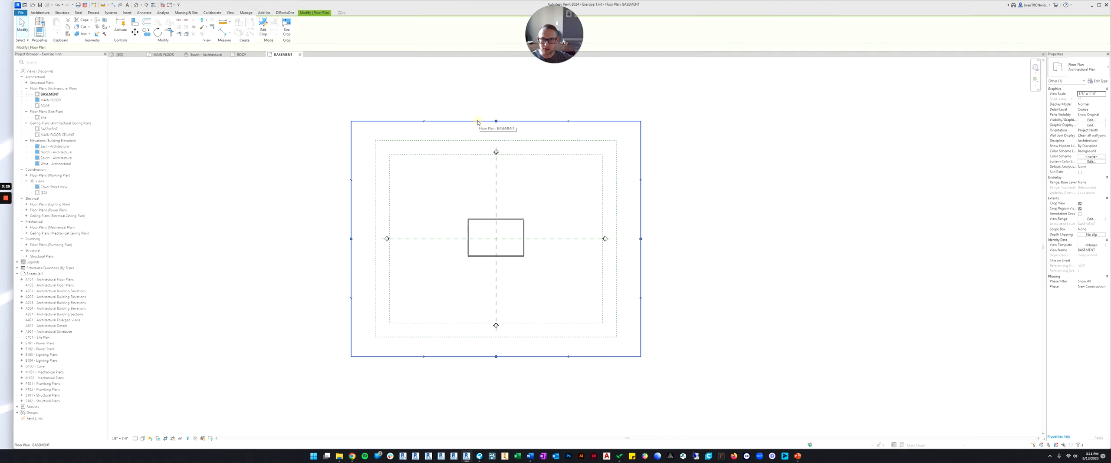
left_click_drag(496, 122, 501, 214)
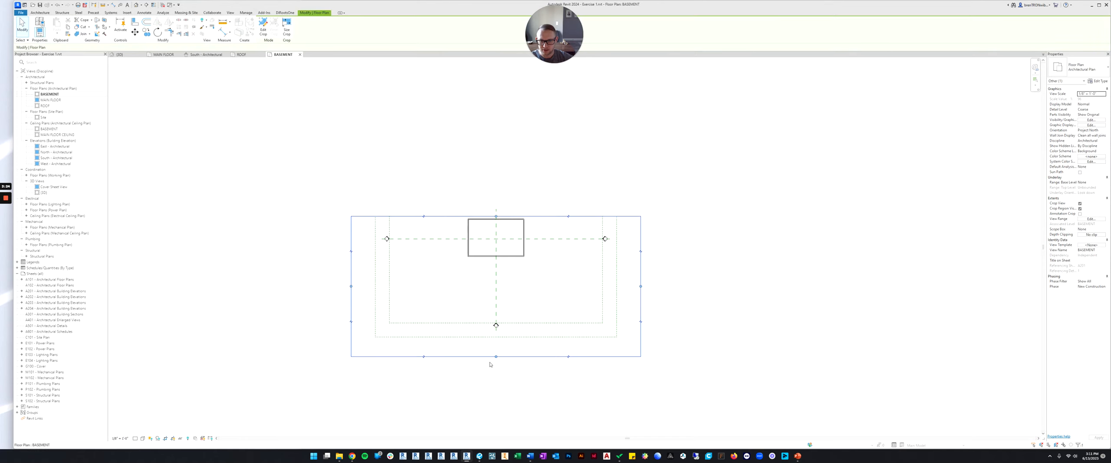
left_click_drag(496, 357, 505, 257)
left_click_drag(351, 238, 525, 238)
left_click(491, 292)
scroll(501, 251, "up", 3)
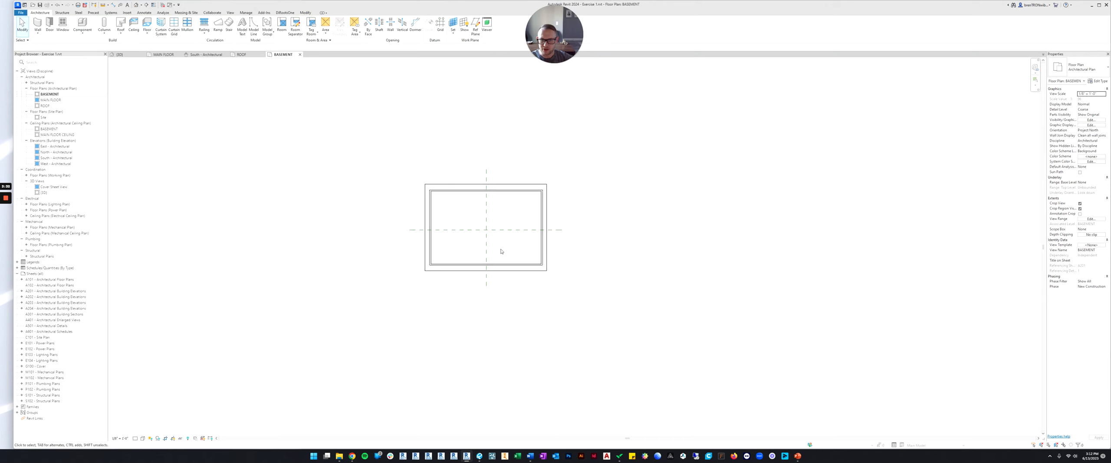
scroll(500, 251, "up", 4)
scroll(464, 230, "down", 3)
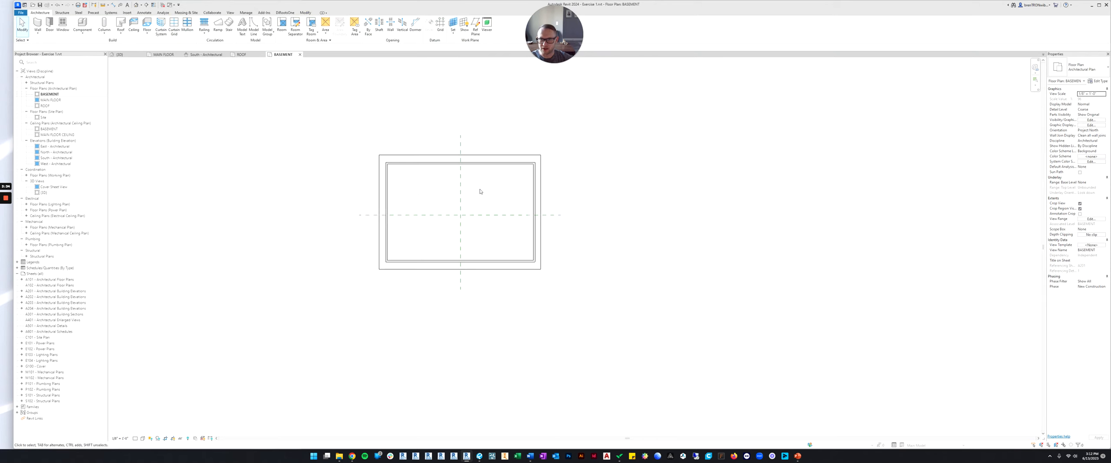
middle_click_drag(480, 191, 454, 209)
scroll(402, 229, "up", 2)
scroll(500, 213, "up", 2)
Step: Open the MAIN FLOOR plan and set its crop region's scope box to None
double_click(48, 100)
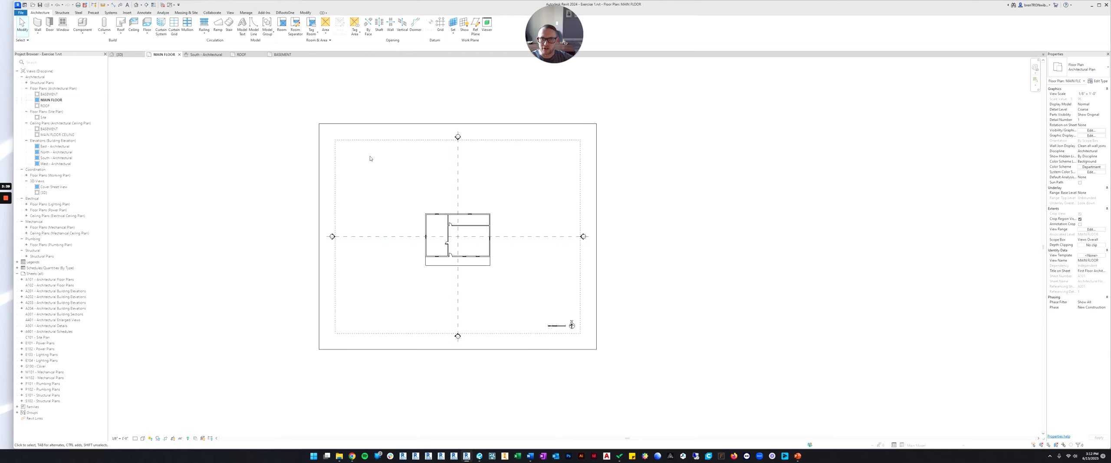
left_click(385, 124)
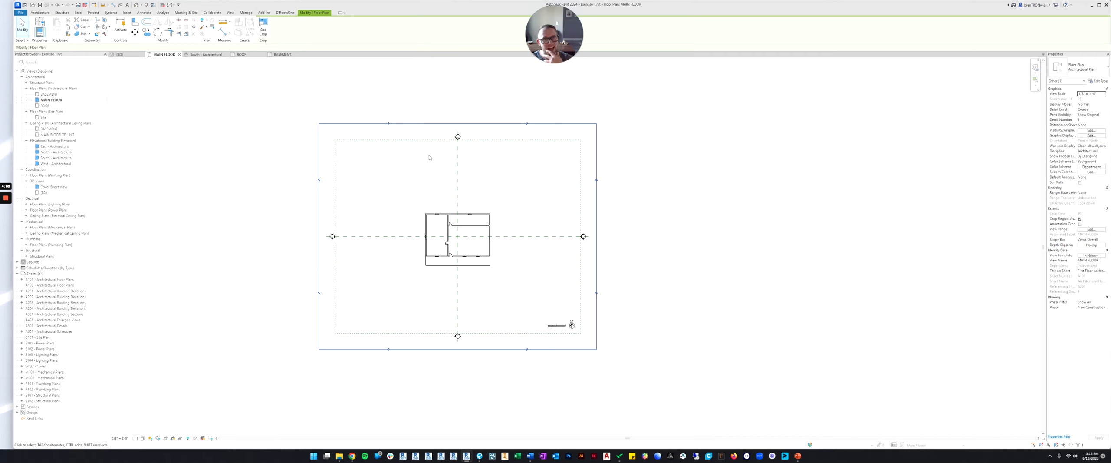
middle_click_drag(496, 171, 607, 158)
scroll(550, 176, "up", 2)
left_click(804, 174)
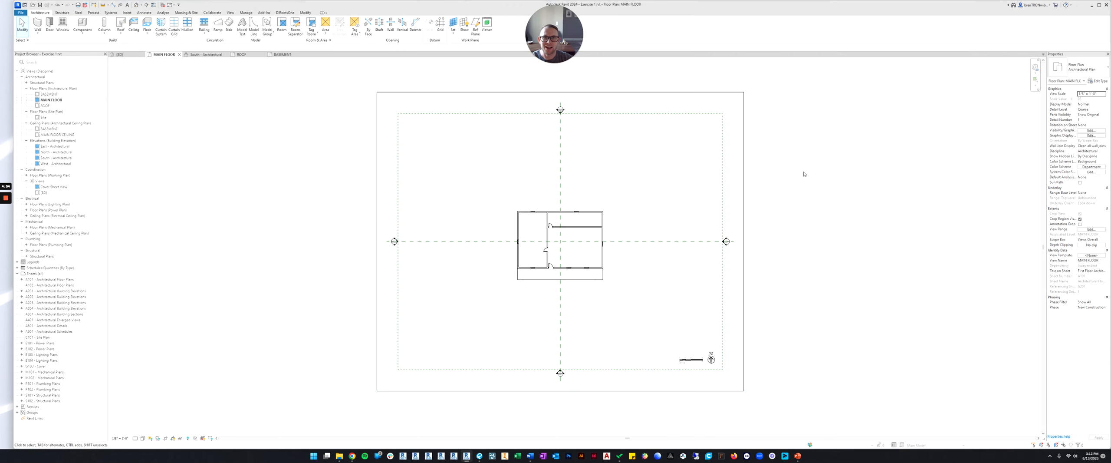
left_click(610, 91)
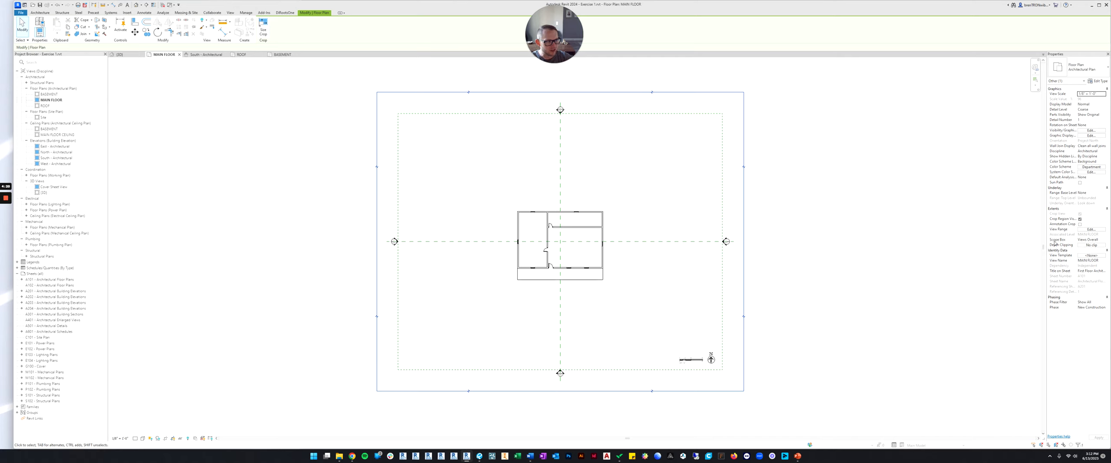
left_click(1083, 240)
left_click(1103, 240)
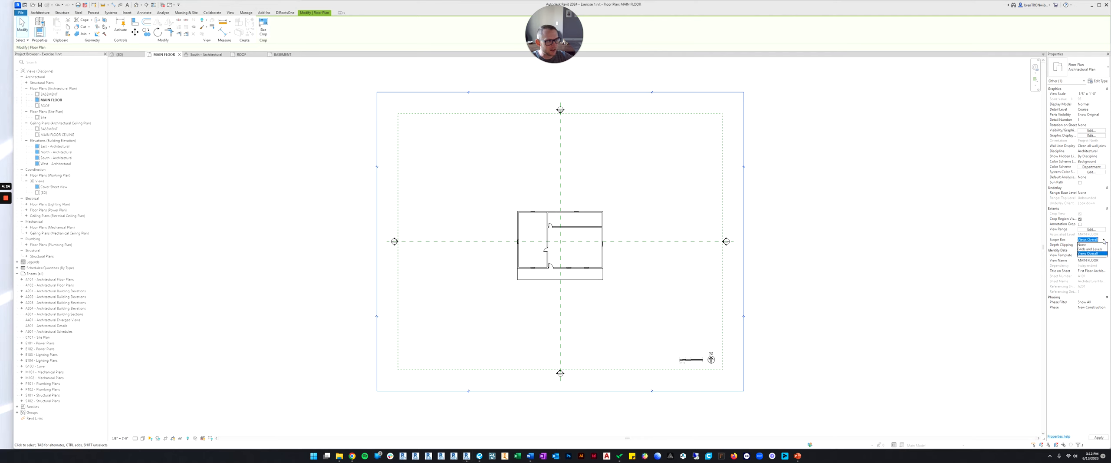
left_click(1082, 244)
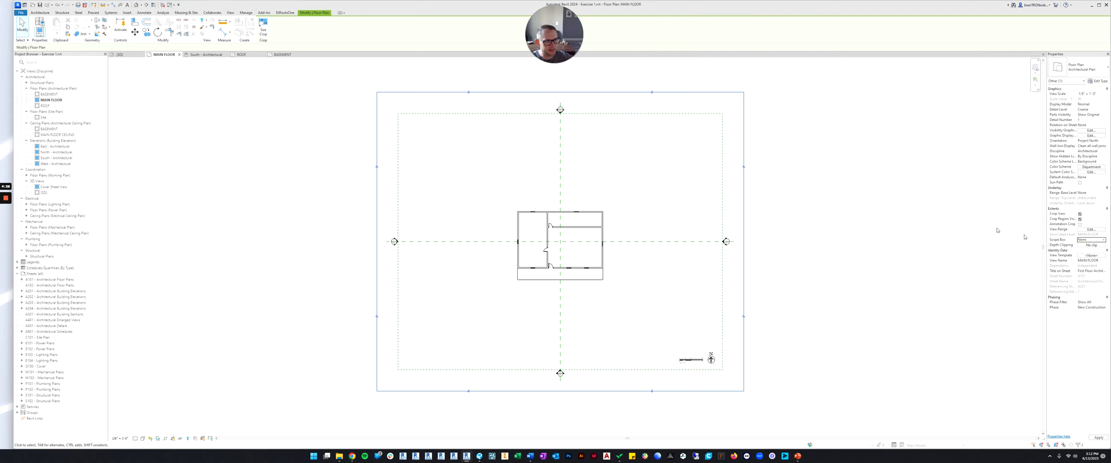
left_click(834, 197)
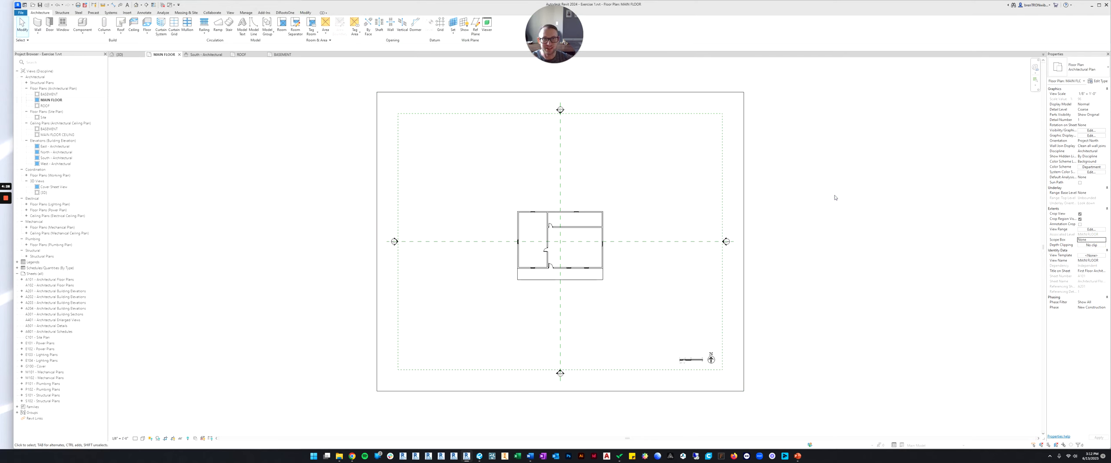
Step: Shrink the MAIN FLOOR plan's crop region on all four sides to just outside the house walls and the south porch
left_click(599, 92)
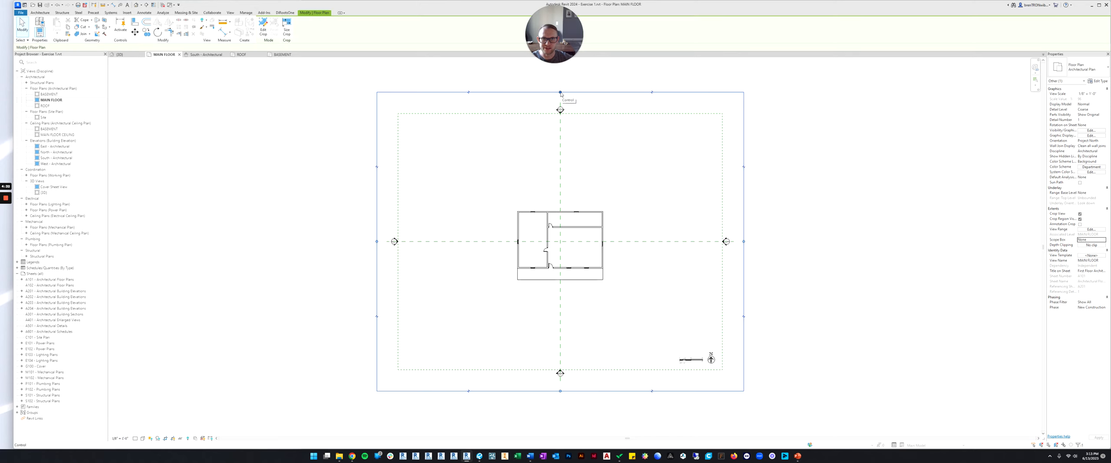
left_click_drag(565, 93, 568, 285)
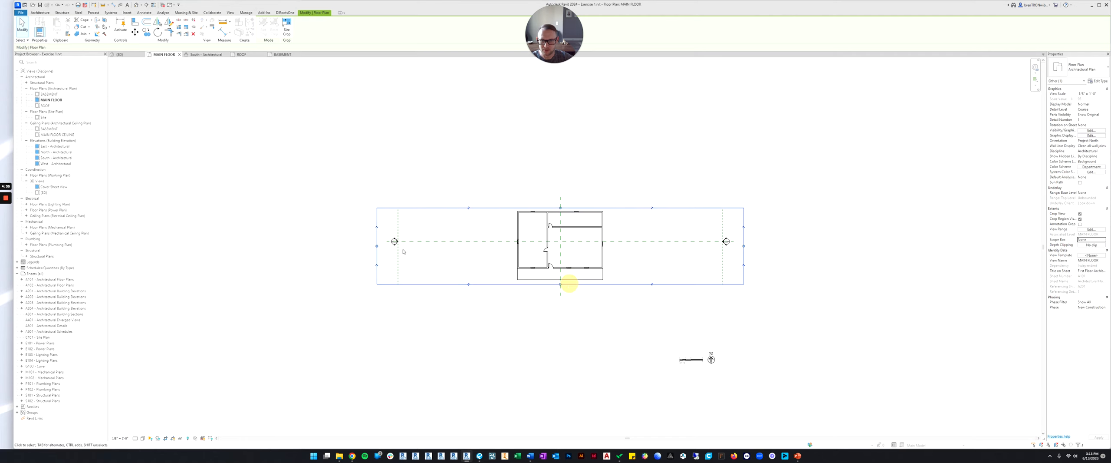
left_click_drag(377, 246, 515, 245)
left_click_drag(744, 245, 608, 243)
left_click(570, 306)
scroll(588, 259, "up", 3)
scroll(588, 259, "down", 3)
middle_click_drag(628, 288, 608, 247)
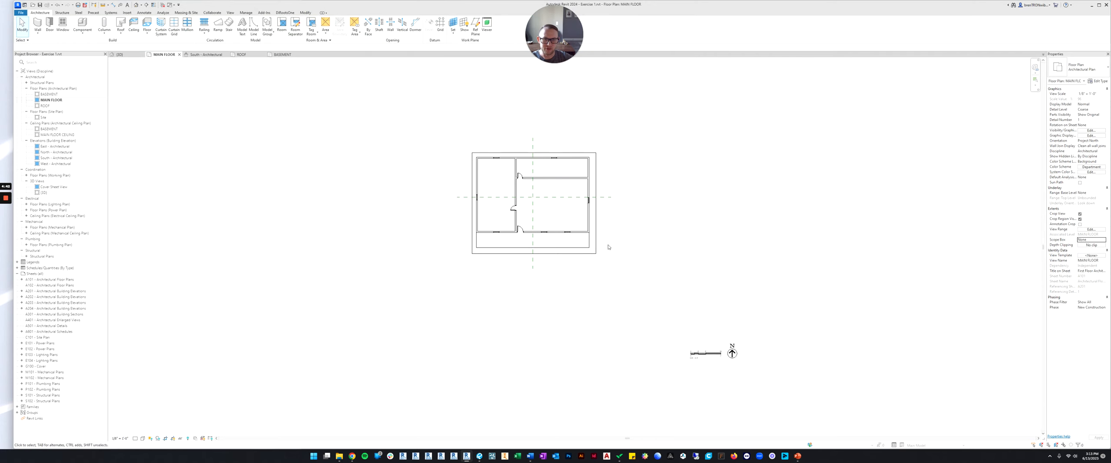
Step: Delete the graphic scale and north arrow lying outside the MAIN FLOOR plan's crop region
scroll(624, 251, "up", 2)
middle_click_drag(665, 281, 557, 212)
scroll(615, 260, "down", 2)
left_click_drag(569, 269, 713, 339)
left_click(647, 312)
scroll(647, 312, "up", 2)
left_click_drag(664, 256, 546, 321)
left_click(539, 249)
scroll(539, 248, "down", 2)
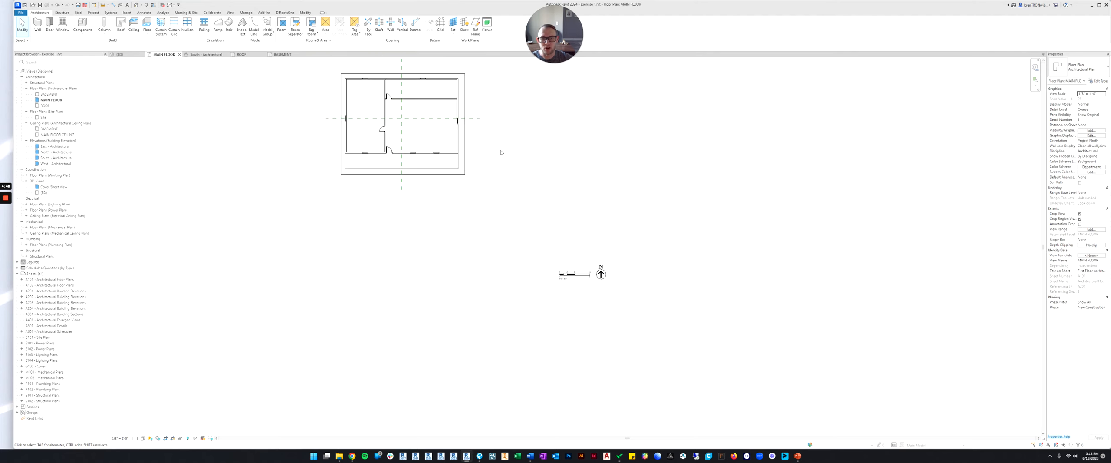
left_click_drag(501, 238, 672, 305)
key("Delete")
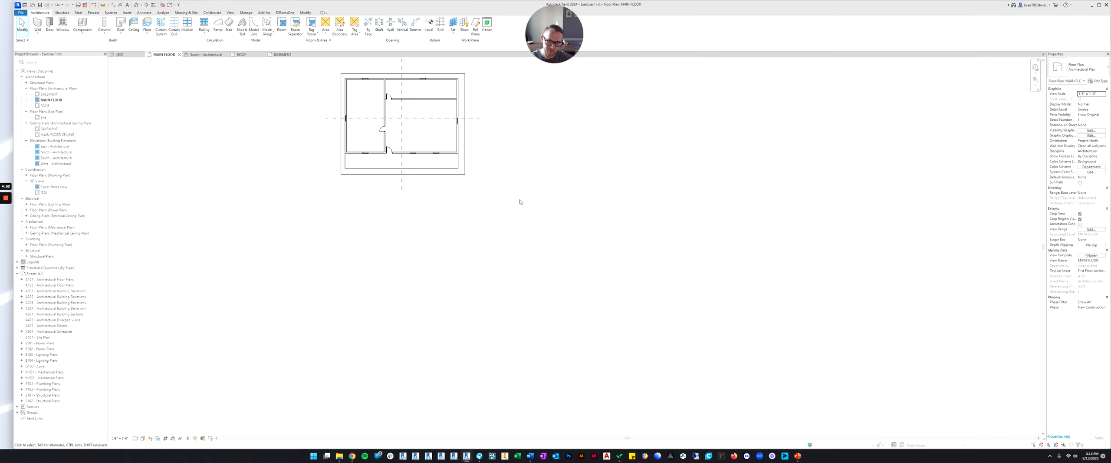
Step: Fit the MAIN FLOOR plan to the window and compare the crop regions of the BASEMENT, MAIN FLOOR and ROOF plans
key("z")
key("f")
scroll(512, 155, "up", 3)
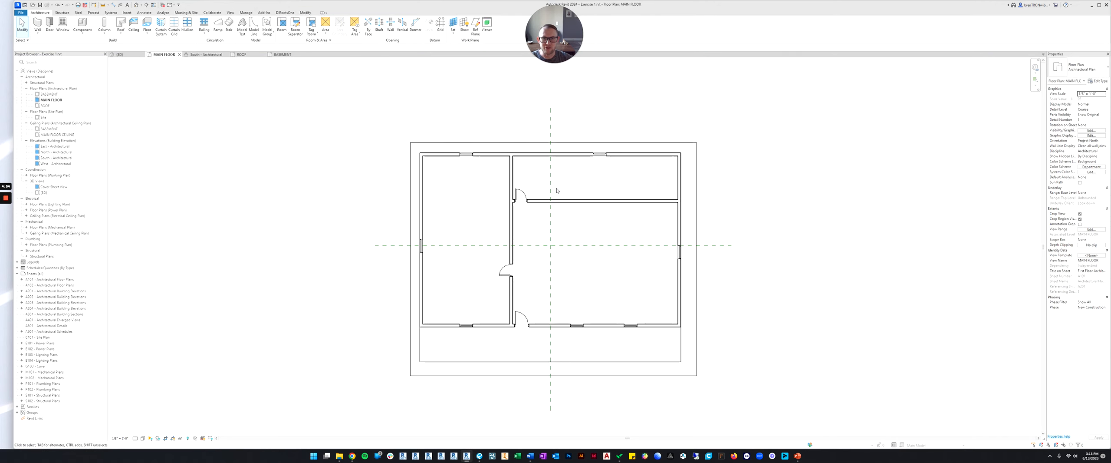
middle_click_drag(572, 233, 557, 216)
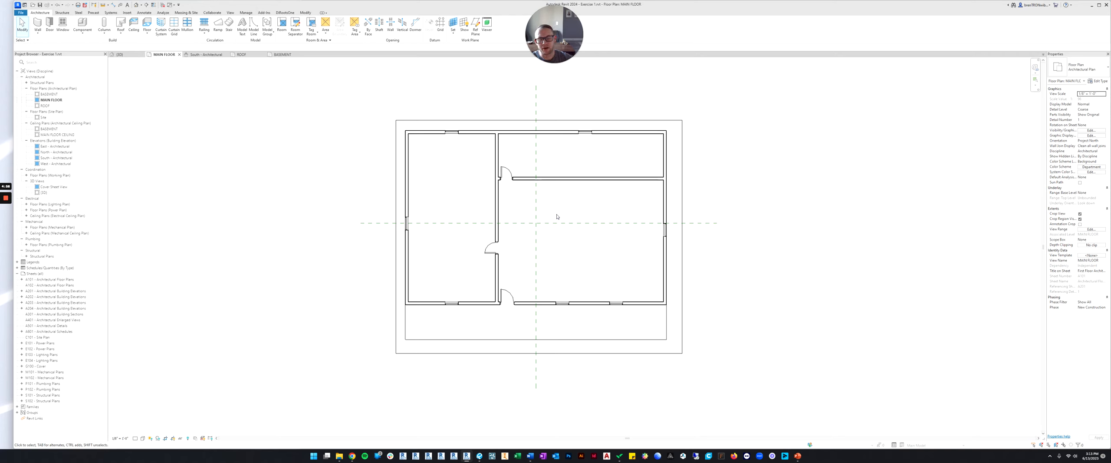
scroll(645, 227, "down", 2)
middle_click_drag(696, 173, 707, 157)
scroll(694, 187, "up", 2)
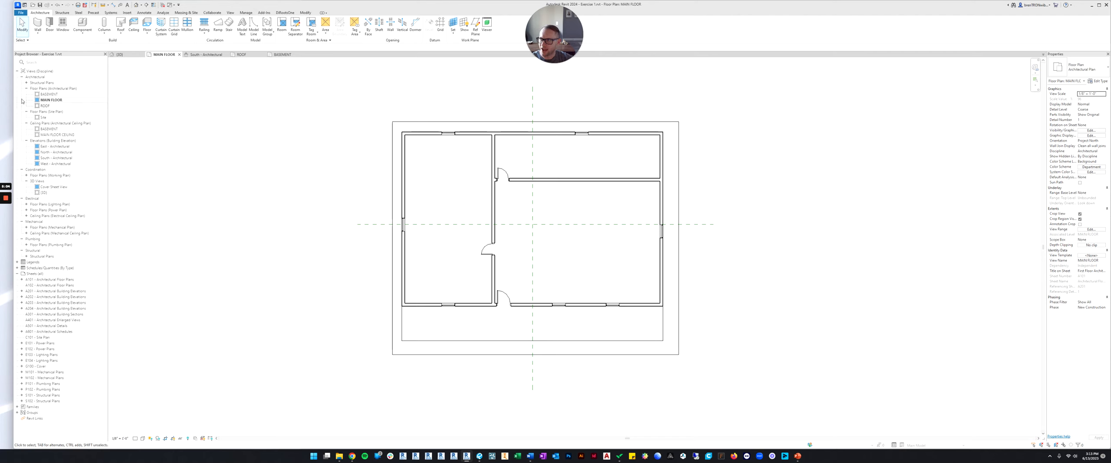
double_click(49, 94)
double_click(49, 100)
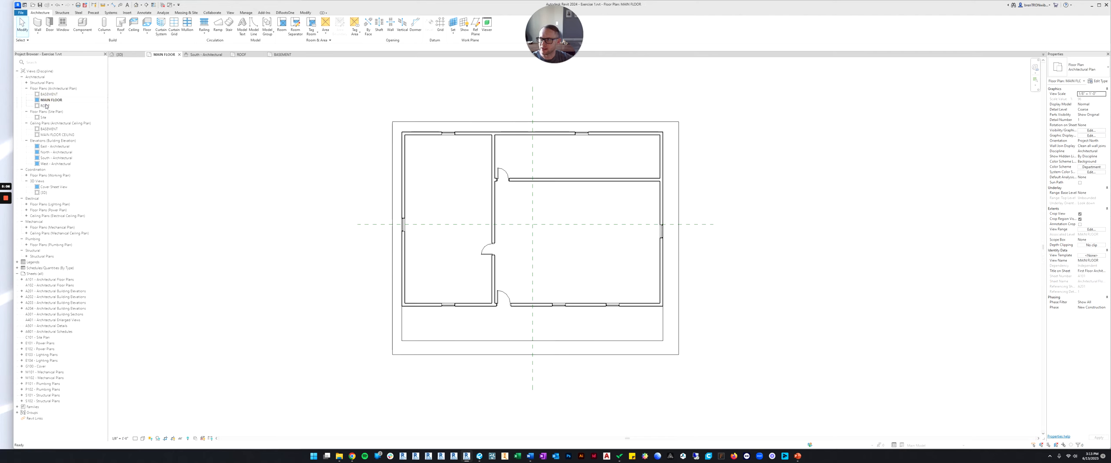
double_click(45, 106)
double_click(48, 95)
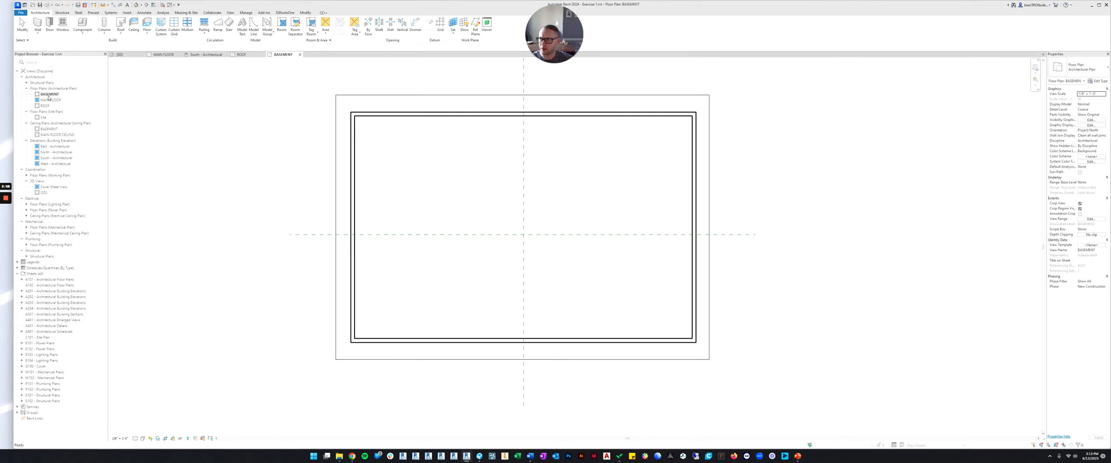
Step: Tighten the BASEMENT plan's crop region slightly on all four sides, closer to the basement walls
scroll(553, 223, "down", 2)
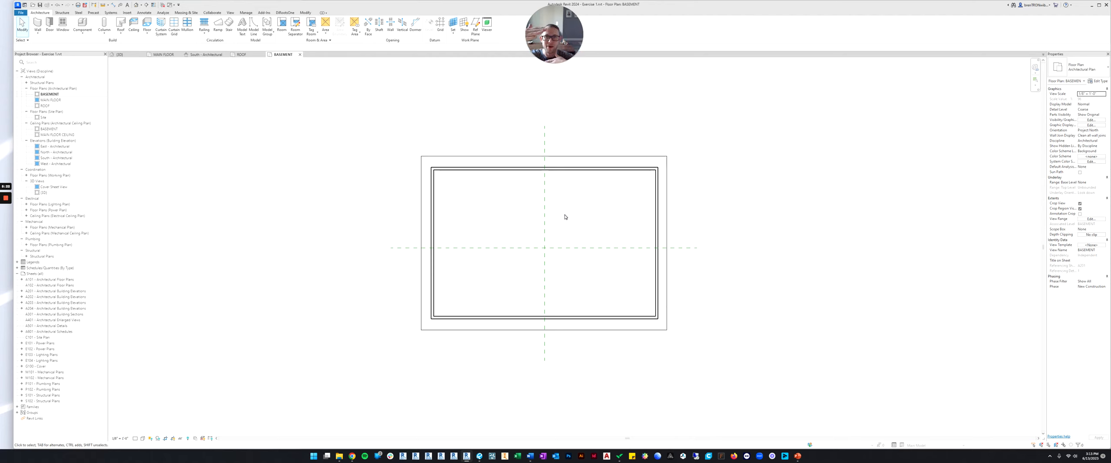
left_click(478, 156)
left_click_drag(545, 155, 544, 159)
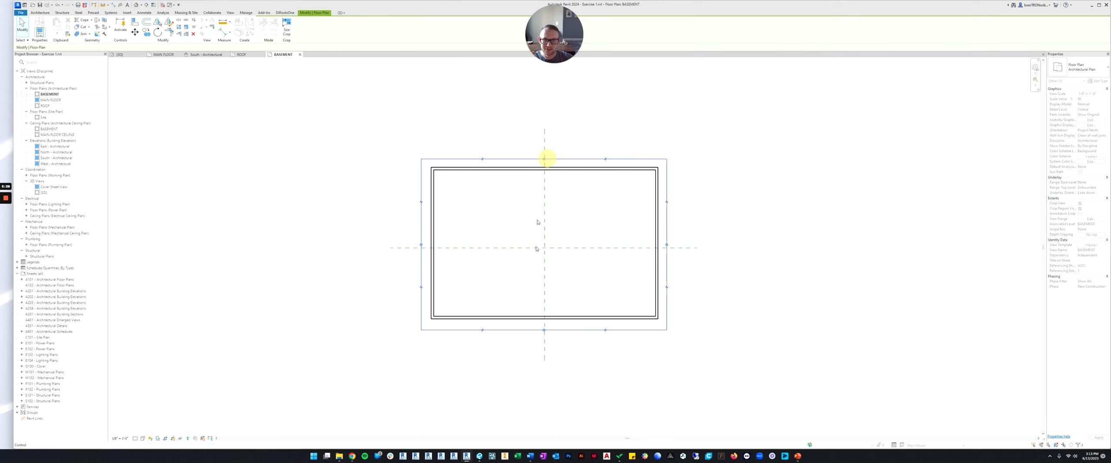
mouse_move(544, 329)
left_mouse_down()
mouse_move(542, 339)
mouse_move(540, 323)
left_mouse_up()
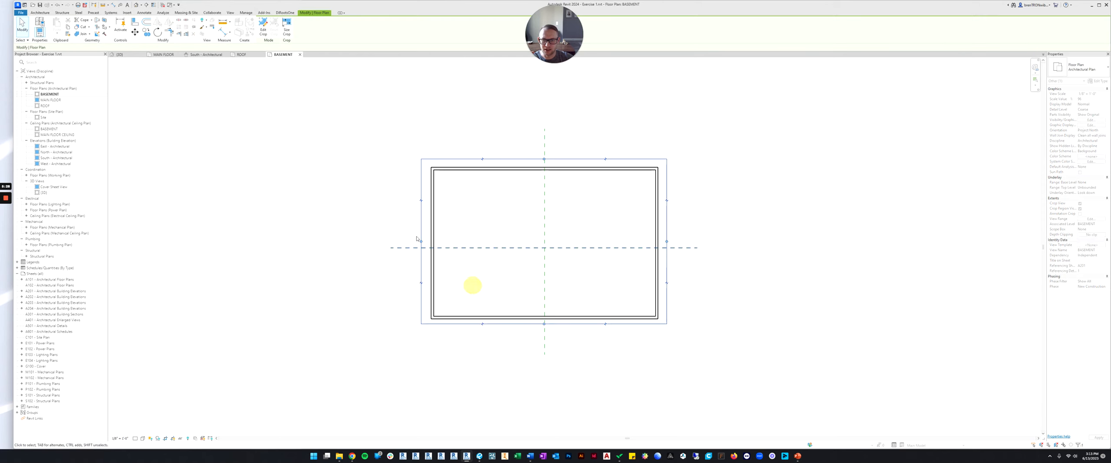
mouse_move(421, 241)
left_mouse_down()
mouse_move(391, 240)
mouse_move(426, 241)
left_mouse_up()
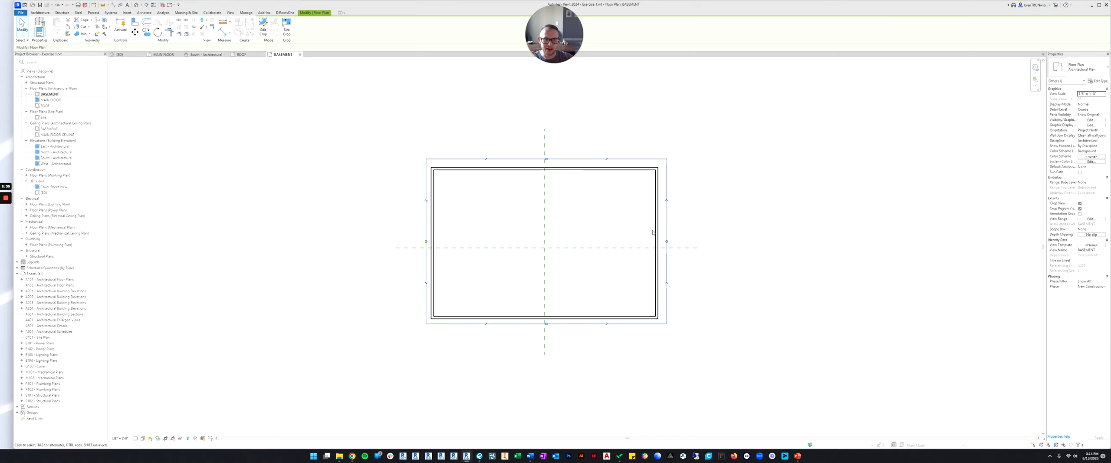
left_click_drag(668, 240, 661, 240)
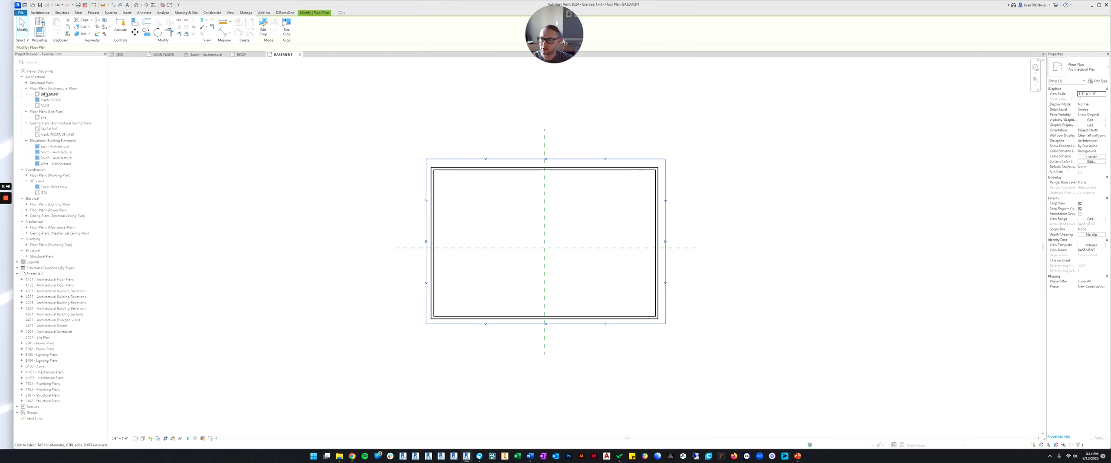
left_click(228, 161)
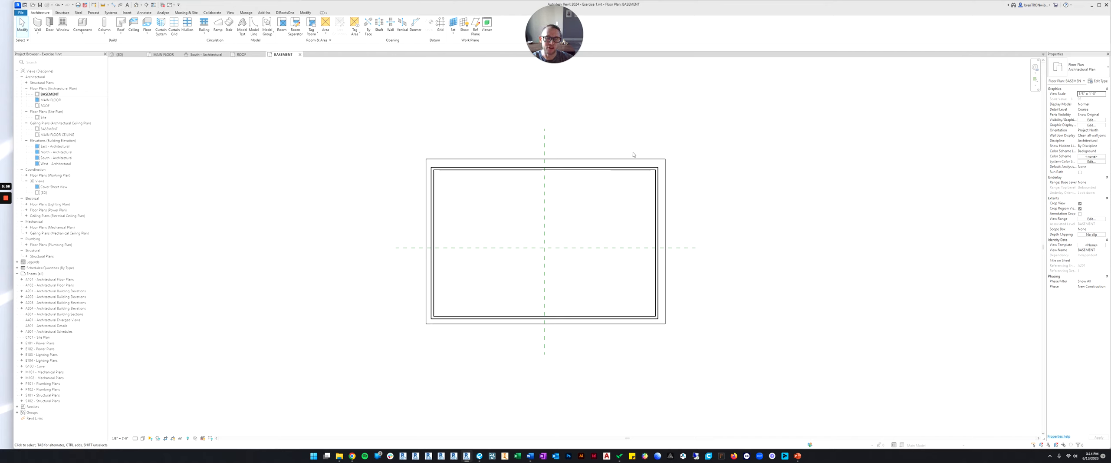
scroll(633, 153, "down", 1)
middle_click_drag(633, 153, 626, 166)
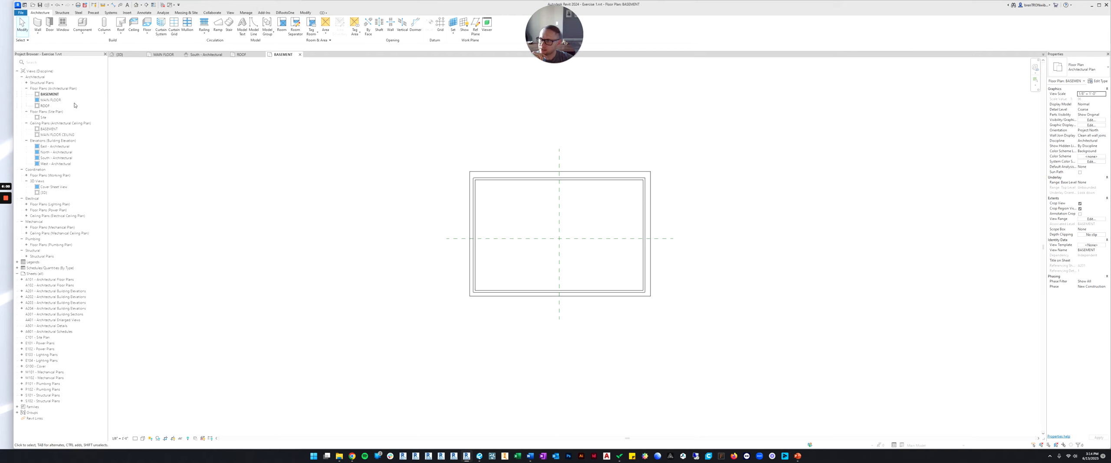
Step: Open the ROOF plan and examine its View Range settings with the sample view range diagram expanded
double_click(44, 105)
middle_click_drag(510, 230, 533, 236)
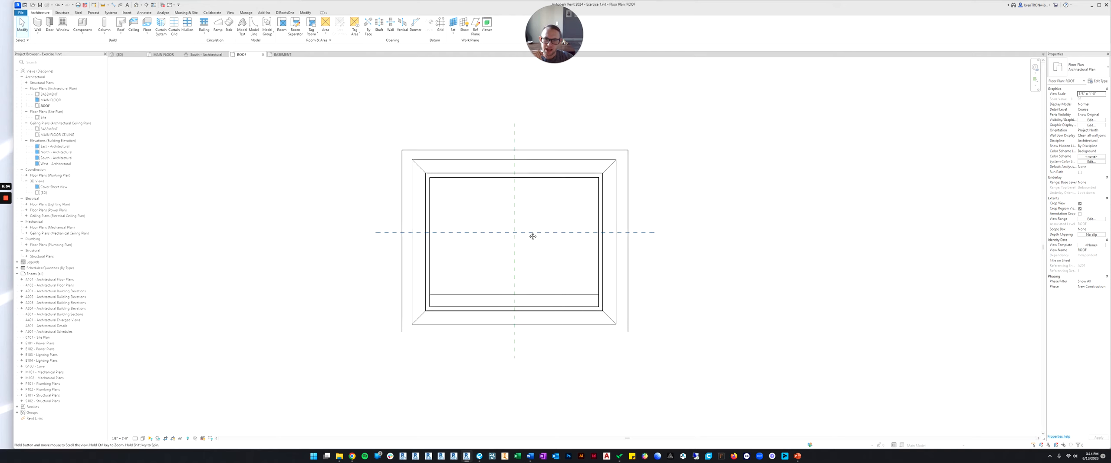
scroll(508, 181, "up", 2)
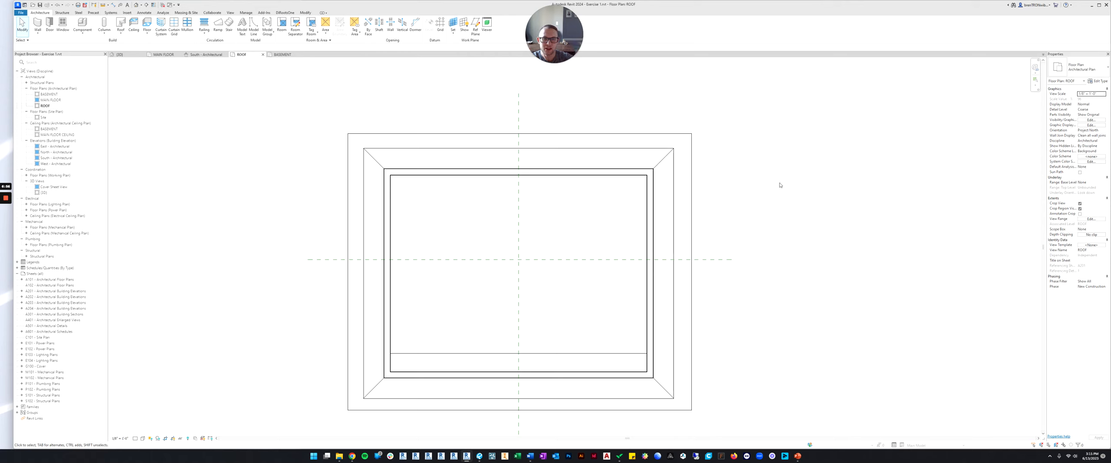
middle_click_drag(734, 233, 691, 200)
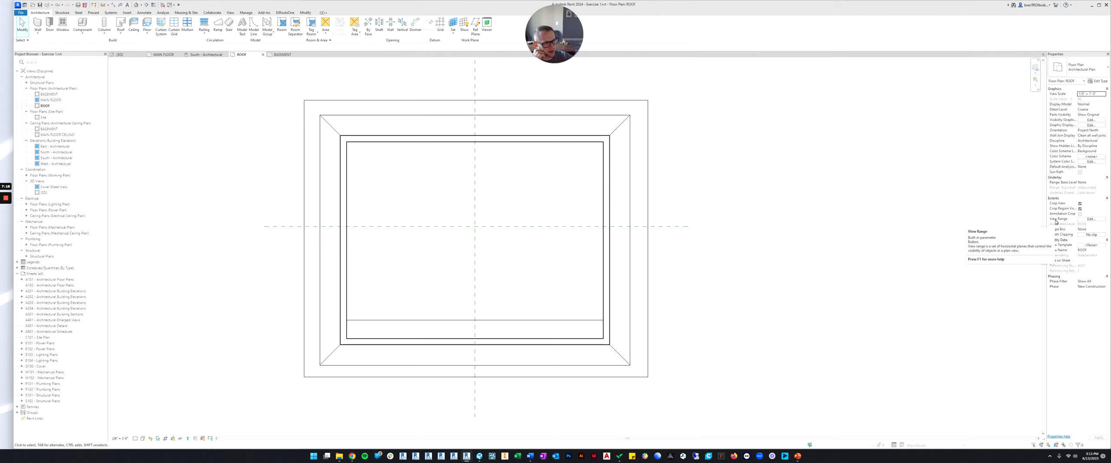
left_click(1092, 219)
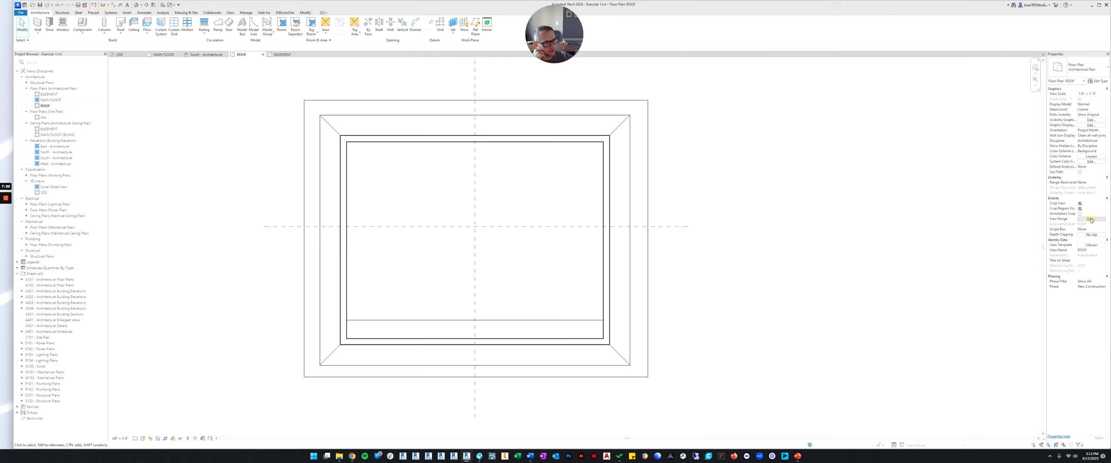
left_click_drag(881, 161, 764, 181)
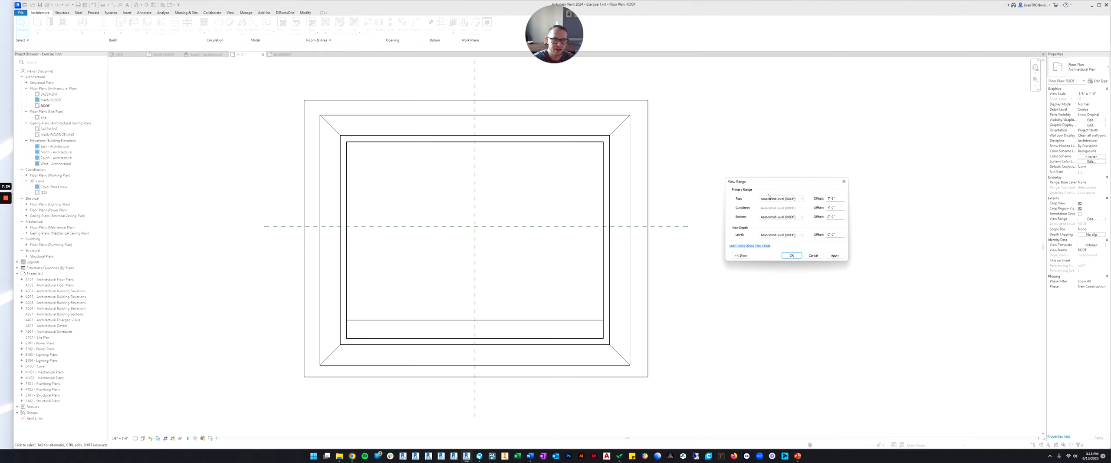
left_click(741, 256)
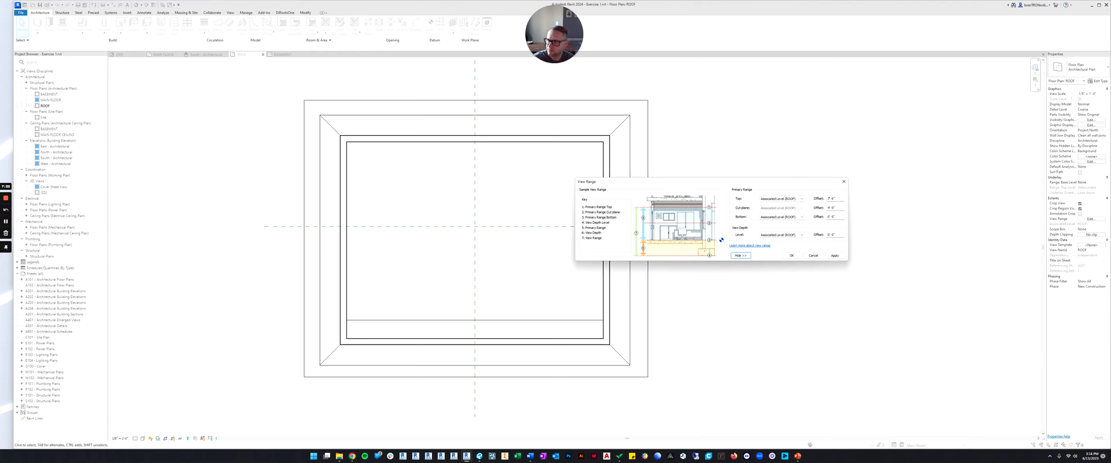
left_click(5, 244)
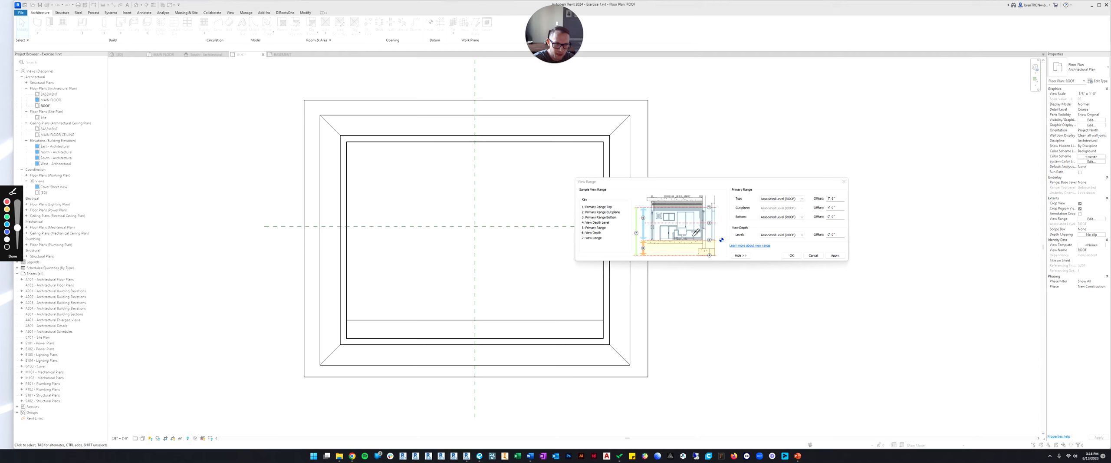
left_click_drag(644, 239, 719, 240)
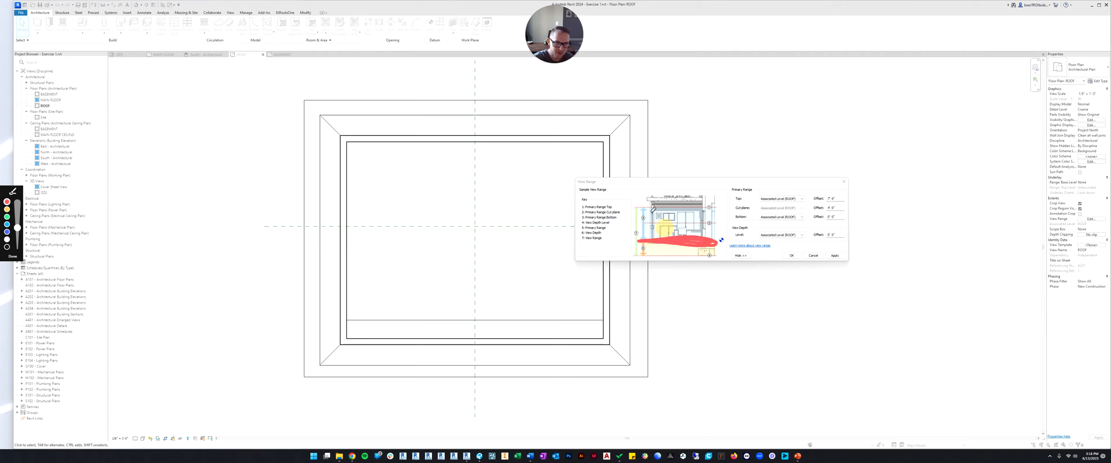
mouse_move(639, 205)
left_mouse_down()
mouse_move(716, 206)
mouse_move(690, 222)
mouse_move(645, 223)
mouse_move(718, 223)
mouse_move(647, 223)
left_mouse_up()
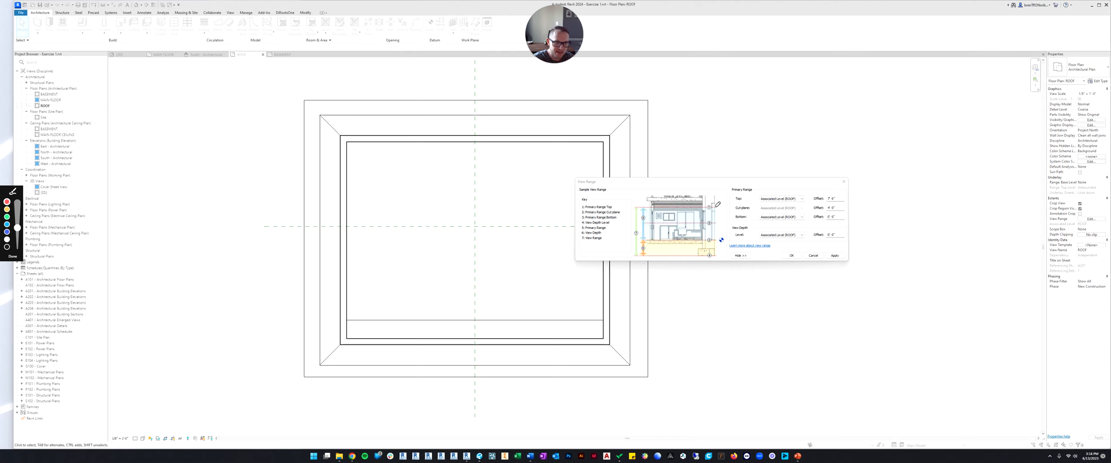
left_click_drag(710, 207, 733, 203)
left_click_drag(709, 238, 740, 212)
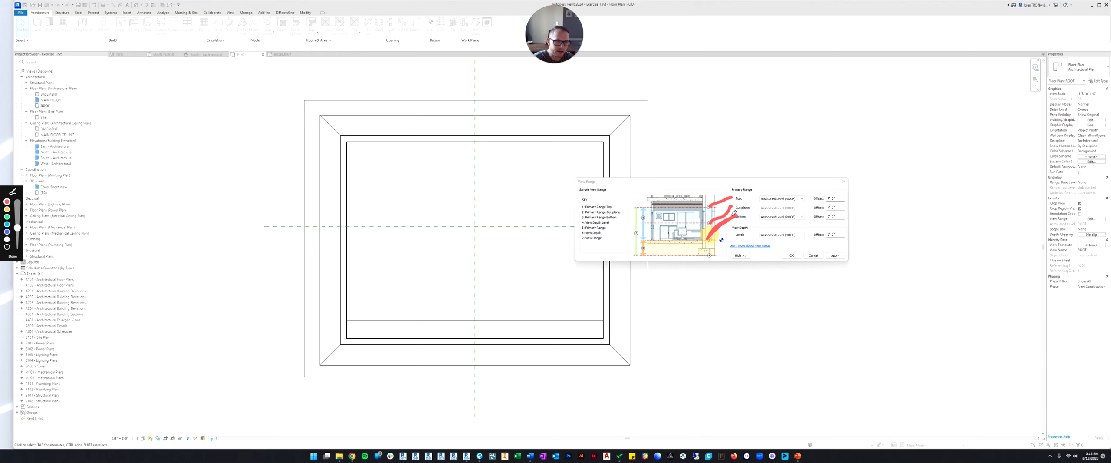
mouse_move(732, 214)
left_mouse_down()
mouse_move(848, 217)
mouse_move(734, 212)
mouse_move(798, 222)
mouse_move(792, 213)
left_mouse_up()
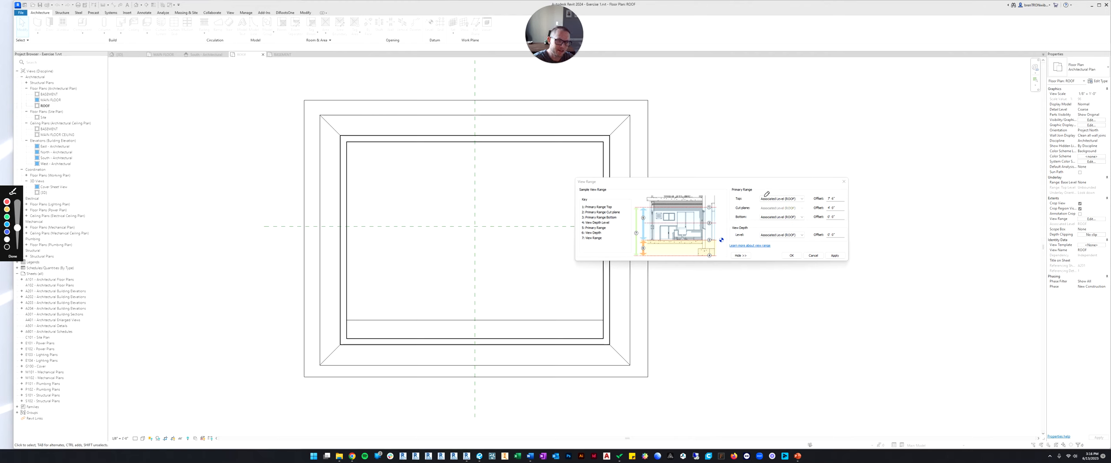
mouse_move(766, 197)
left_mouse_down()
mouse_move(754, 200)
mouse_move(836, 201)
mouse_move(829, 192)
left_mouse_up()
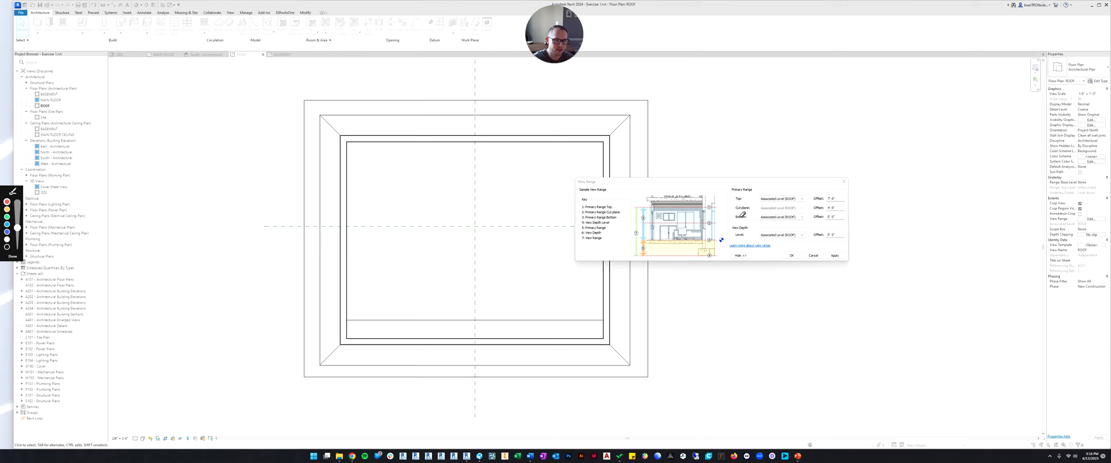
mouse_move(743, 213)
left_mouse_down()
mouse_move(734, 220)
mouse_move(803, 218)
left_mouse_up()
mouse_move(781, 190)
left_mouse_down()
mouse_move(764, 199)
mouse_move(803, 192)
mouse_move(782, 189)
mouse_move(840, 212)
mouse_move(781, 211)
mouse_move(802, 204)
left_mouse_up()
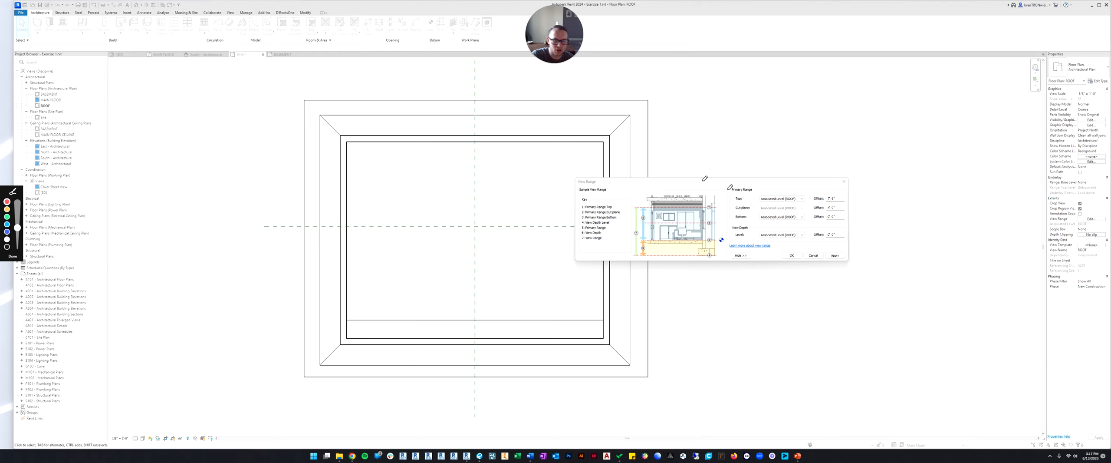
key("Escape")
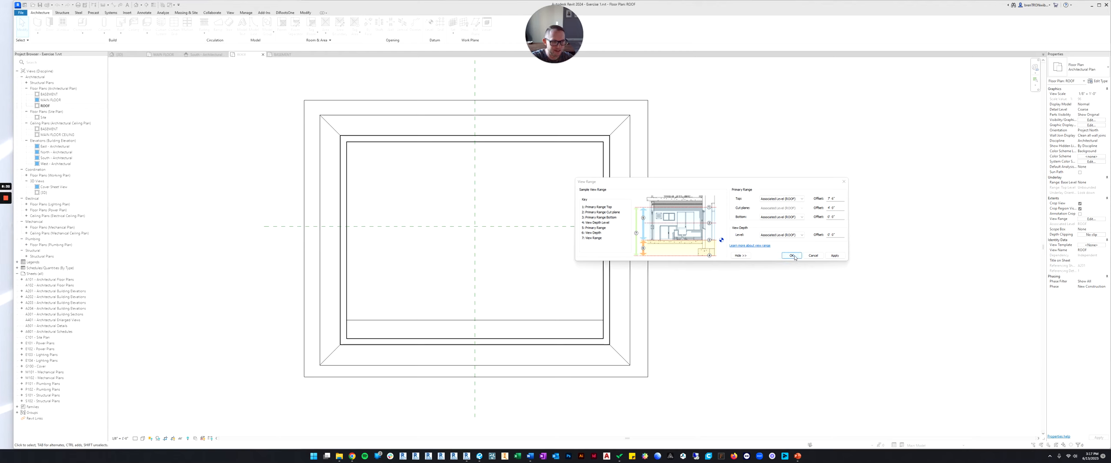
Step: Close the ROOF plan's View Range settings and open the South architectural elevation
left_click(793, 256)
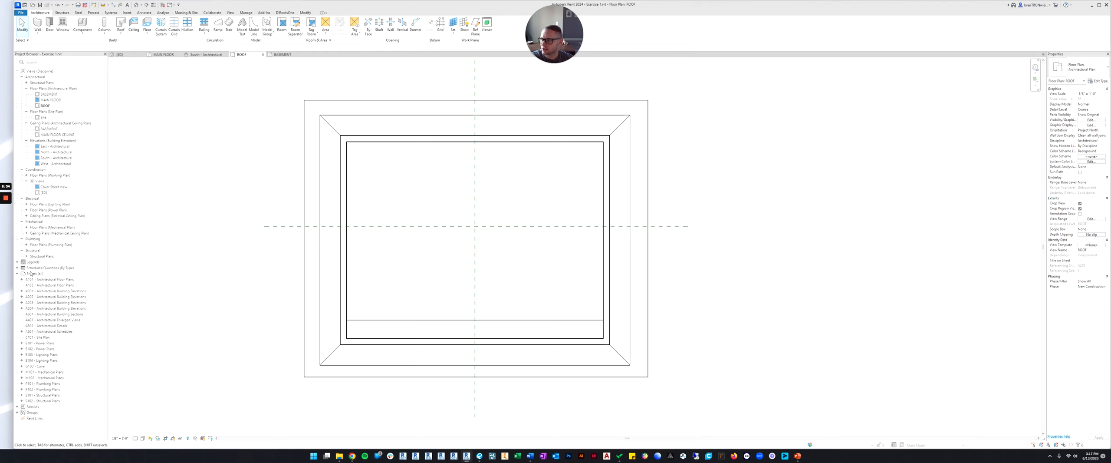
double_click(45, 158)
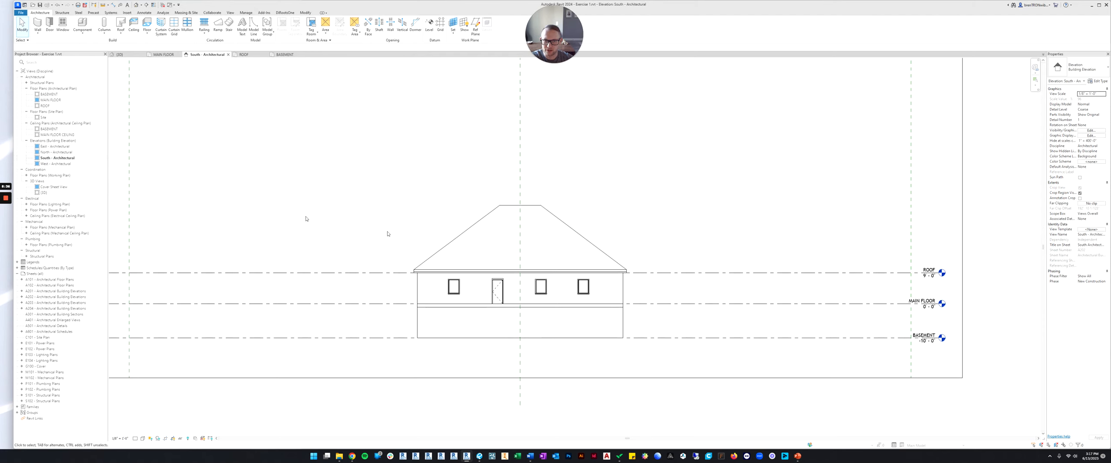
scroll(669, 269, "up", 2)
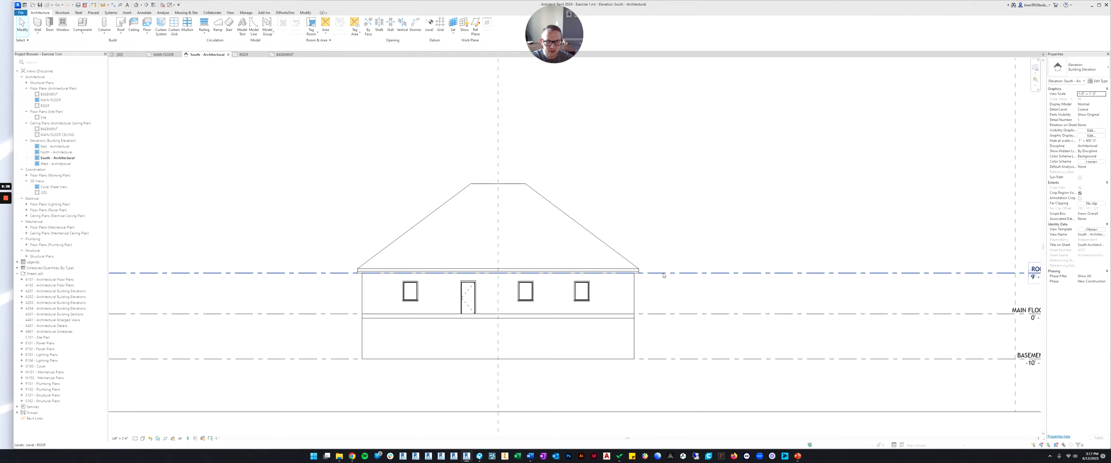
scroll(669, 269, "down", 2)
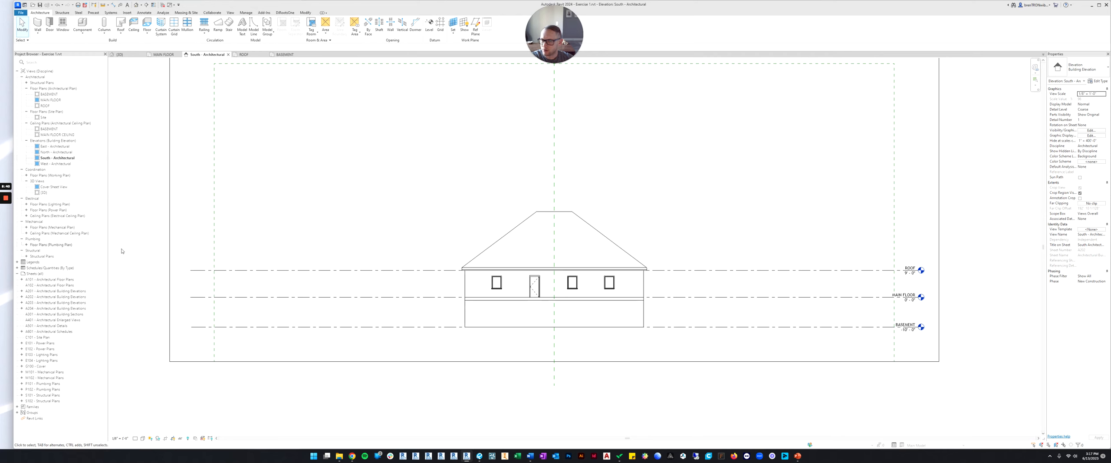
Step: Copy the ROOF level straight up to an elevation of about 17'-6" in the South elevation
left_click(699, 270)
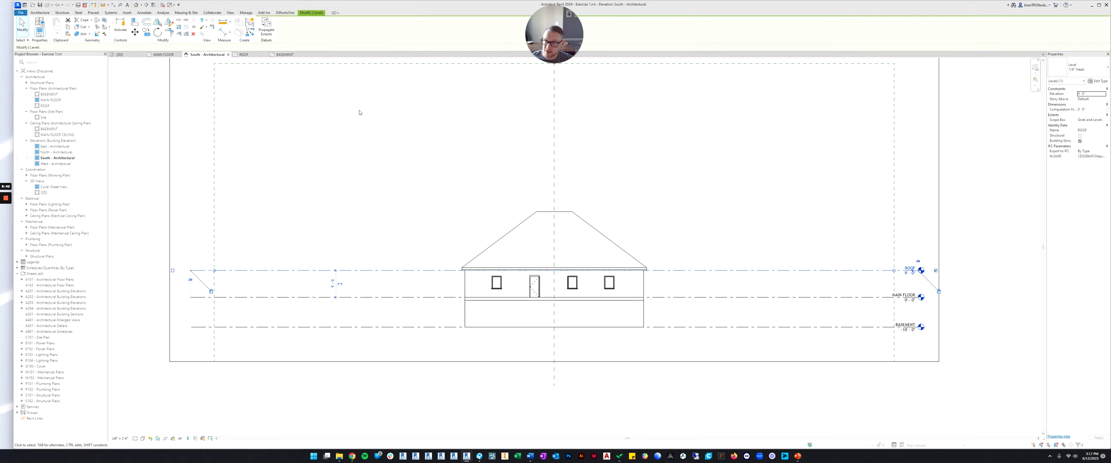
left_click(144, 34)
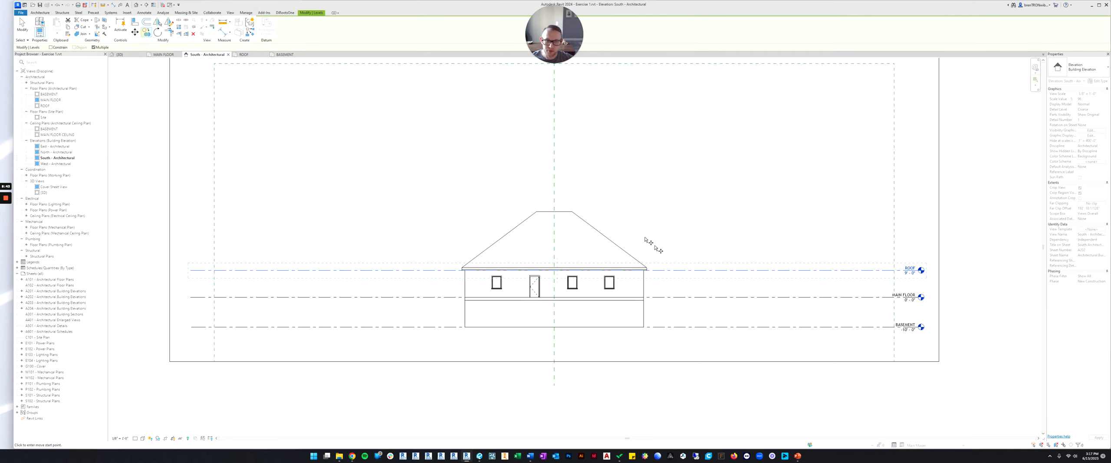
left_click(665, 270)
left_click(664, 245)
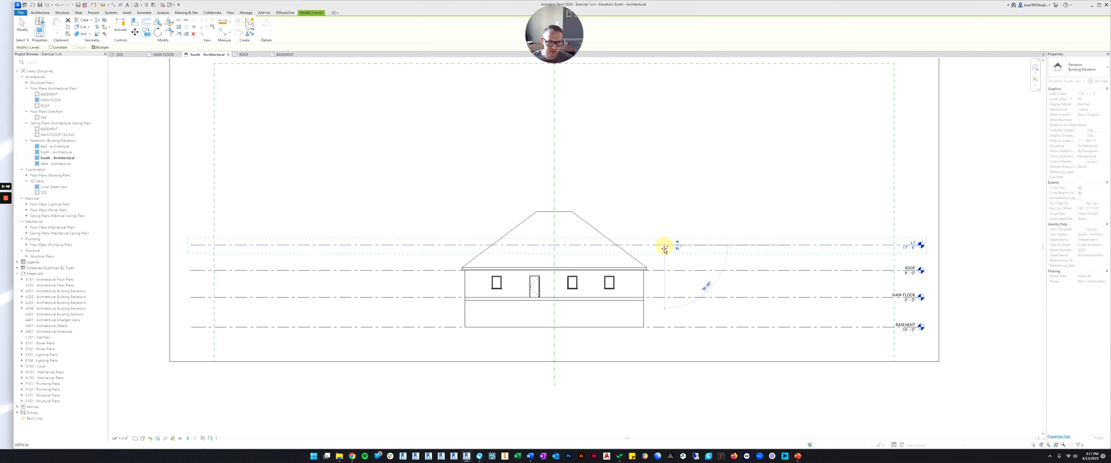
key("Escape")
key("Escape")
left_click(800, 245)
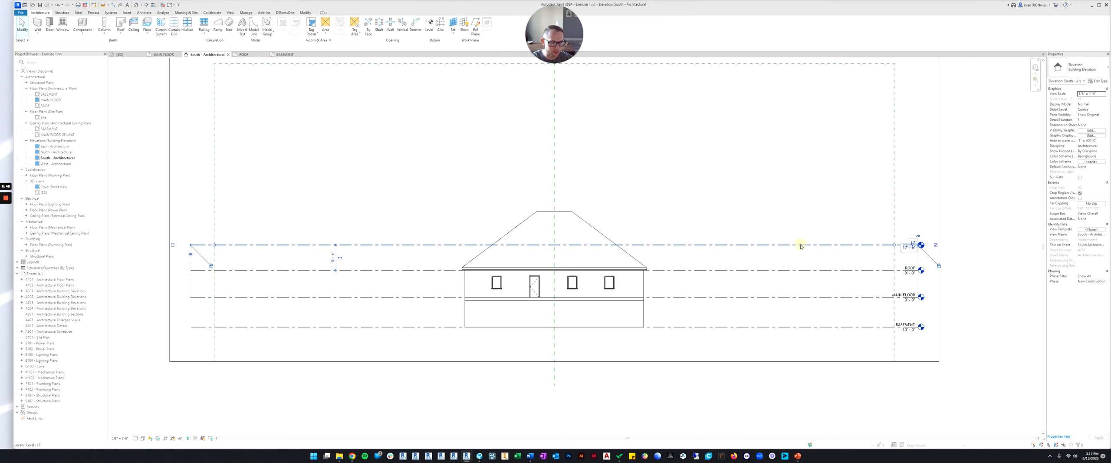
Step: Set the copied level's distance above the ROOF level to 7'-6"
scroll(878, 254, "up", 2)
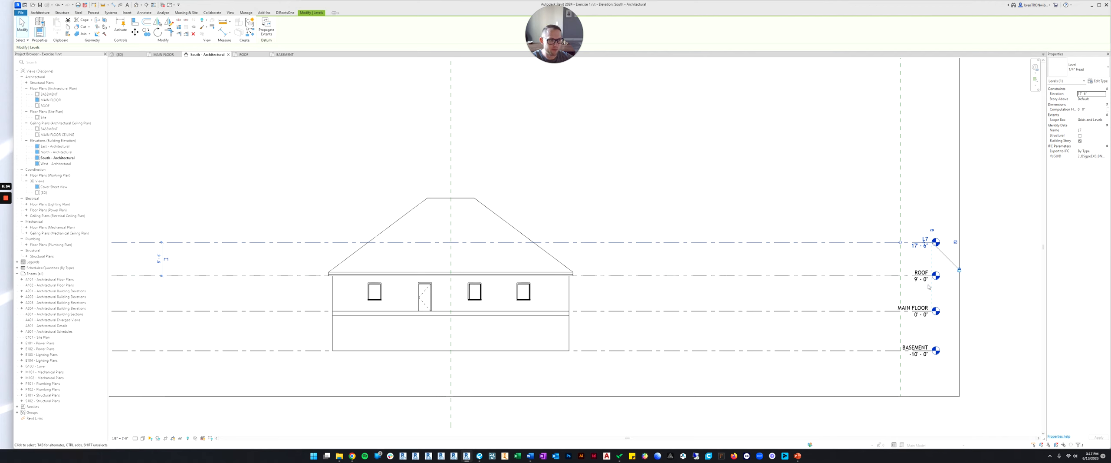
left_click(919, 245)
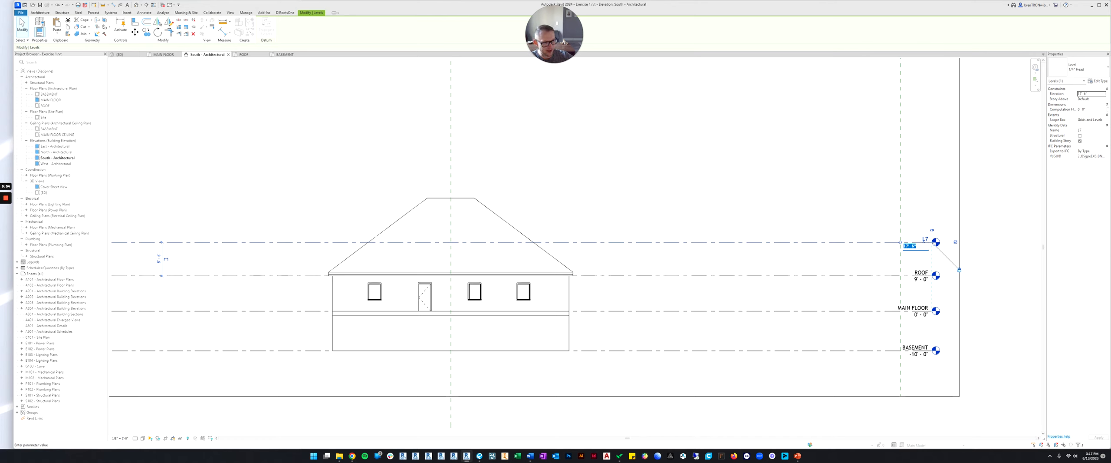
key("Return")
left_click(158, 259)
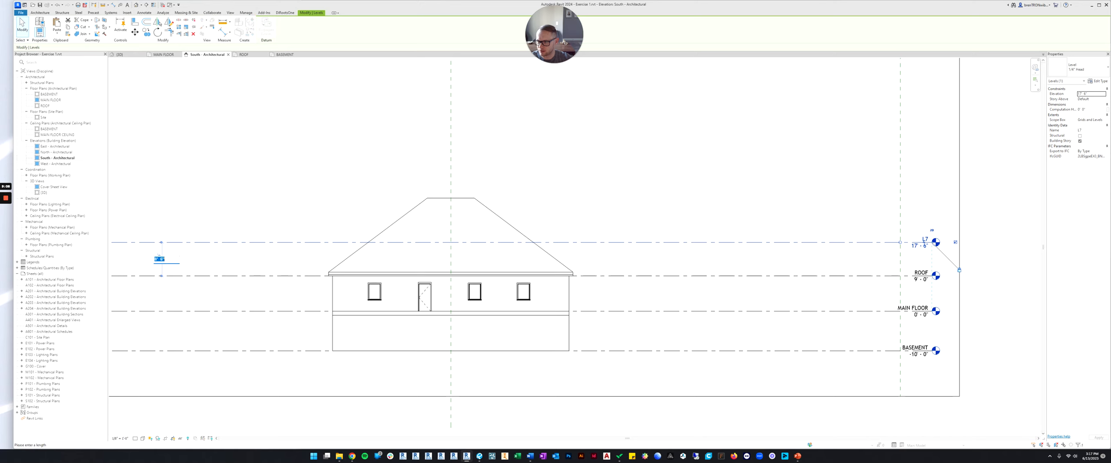
type("7 6")
key("Return")
key("Escape")
scroll(559, 251, "up", 1)
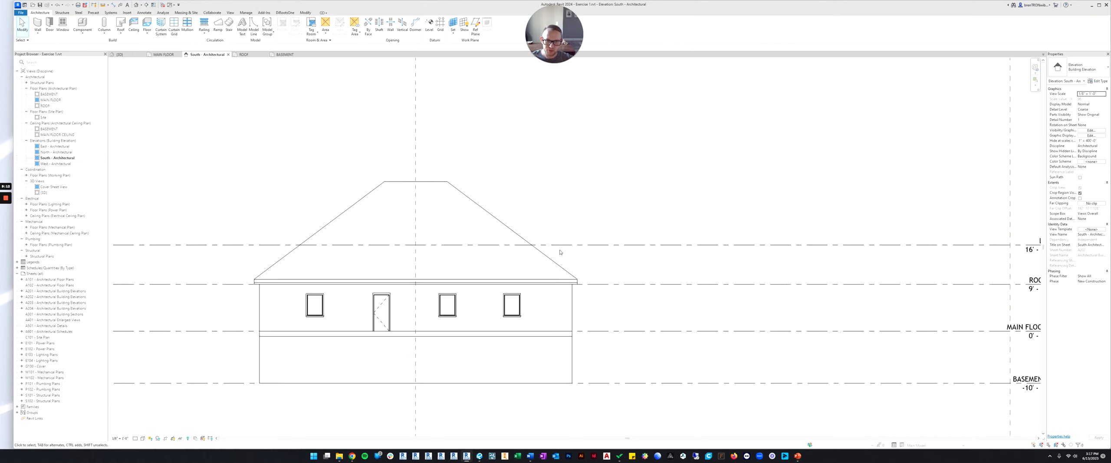
scroll(560, 251, "up", 1)
middle_click_drag(560, 252, 570, 217)
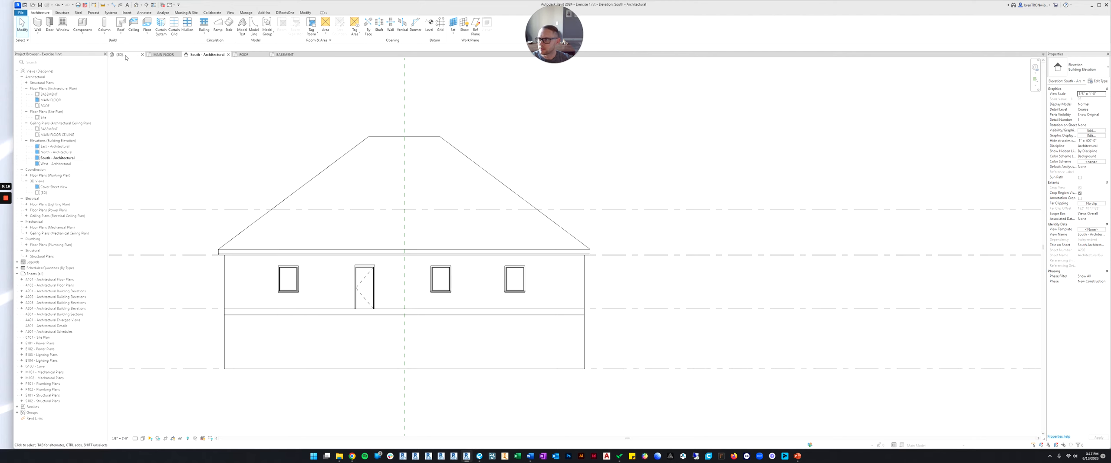
Step: Close the MAIN FLOOR, 3D and BASEMENT views, keeping only the South elevation and ROOF plan open
left_click(172, 55)
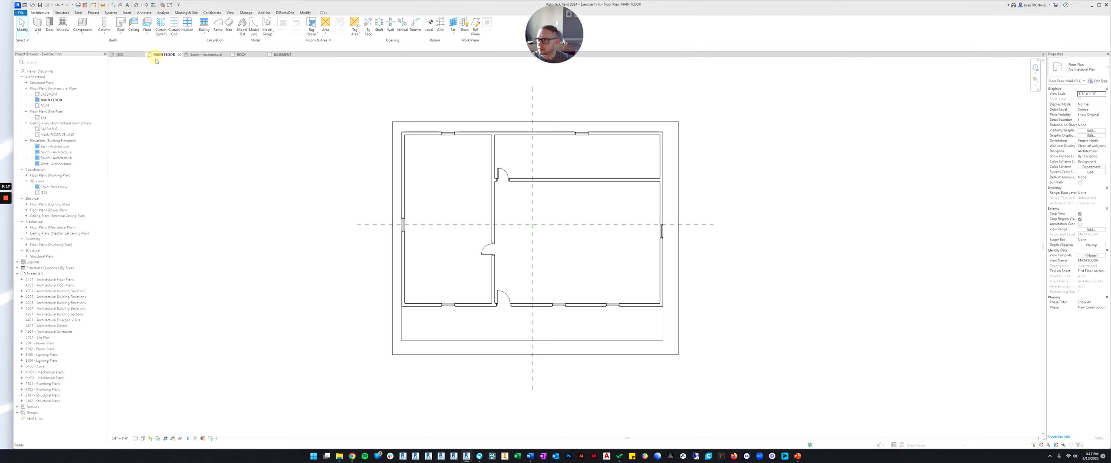
left_click(178, 54)
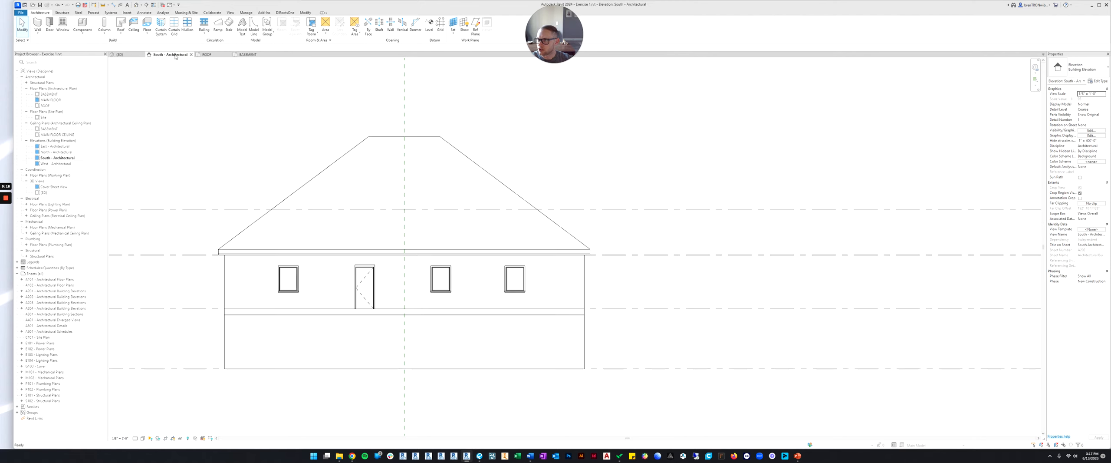
left_click(143, 54)
left_click(228, 55)
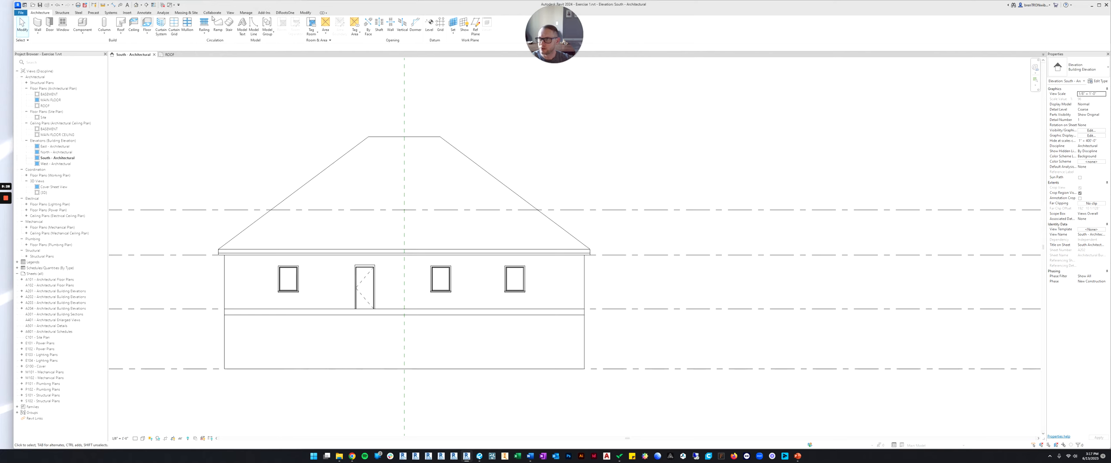
Step: Tile the South elevation and ROOF plan side by side, with the whole house framed in each view
left_click(230, 13)
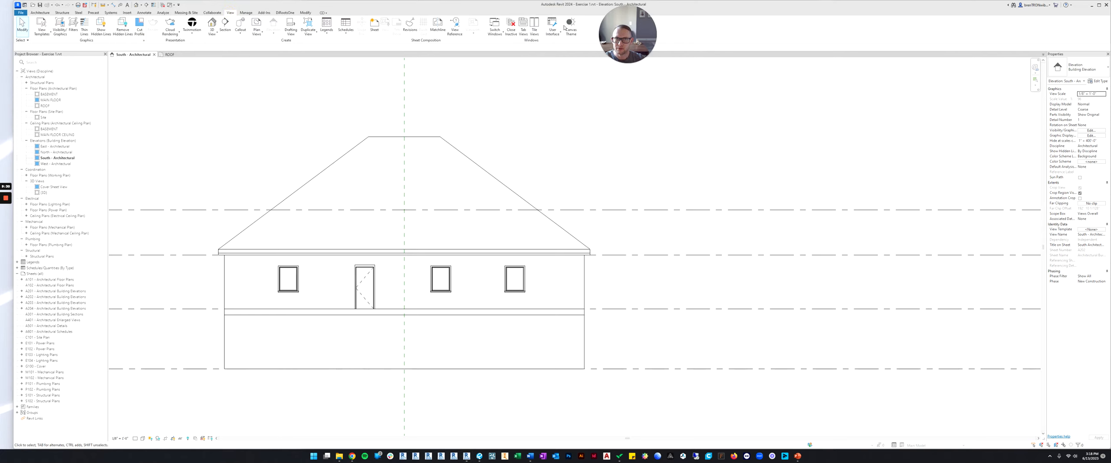
left_click(535, 27)
scroll(409, 213, "down", 2)
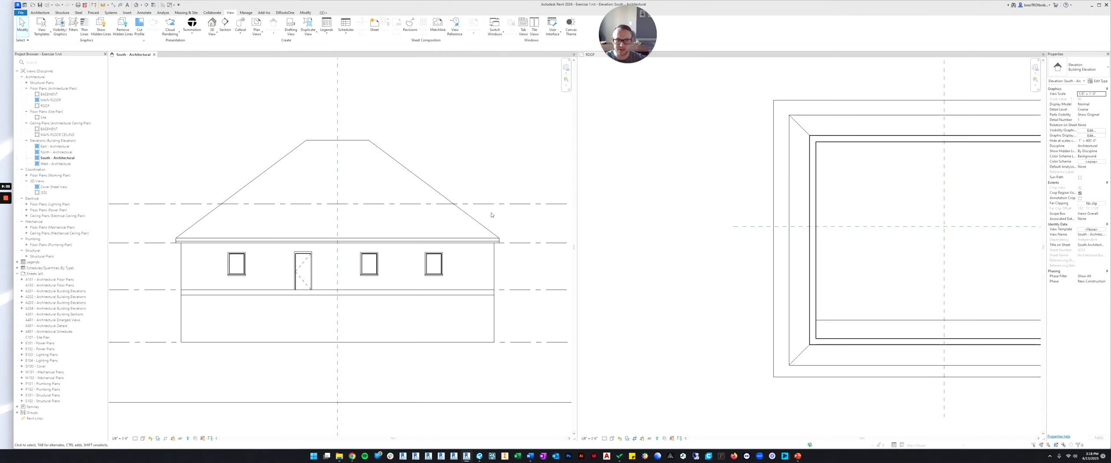
scroll(824, 226, "down", 1)
left_click(822, 226)
middle_click_drag(859, 230, 777, 221)
scroll(735, 216, "up", 2)
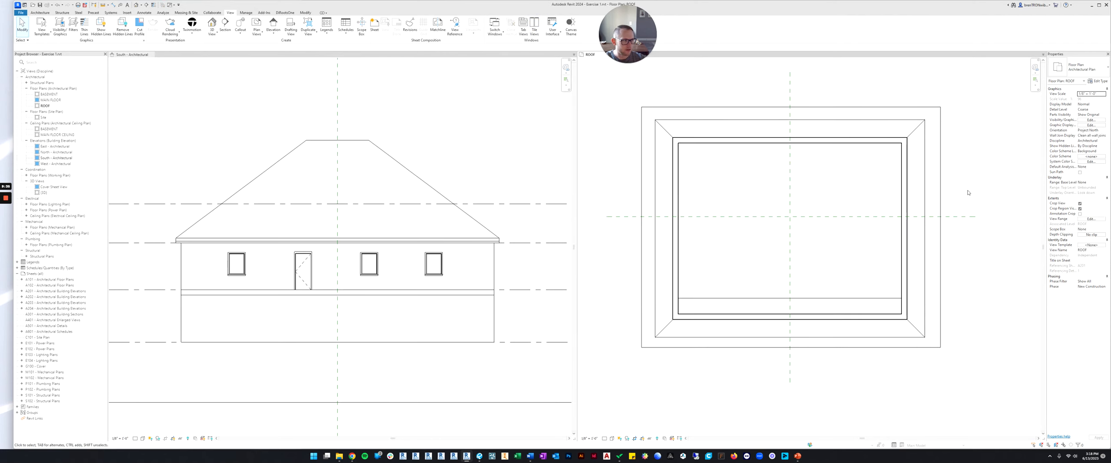
Step: Check the ROOF plan's View Range offsets, cancel without changes, and return to the South elevation
left_click(1091, 219)
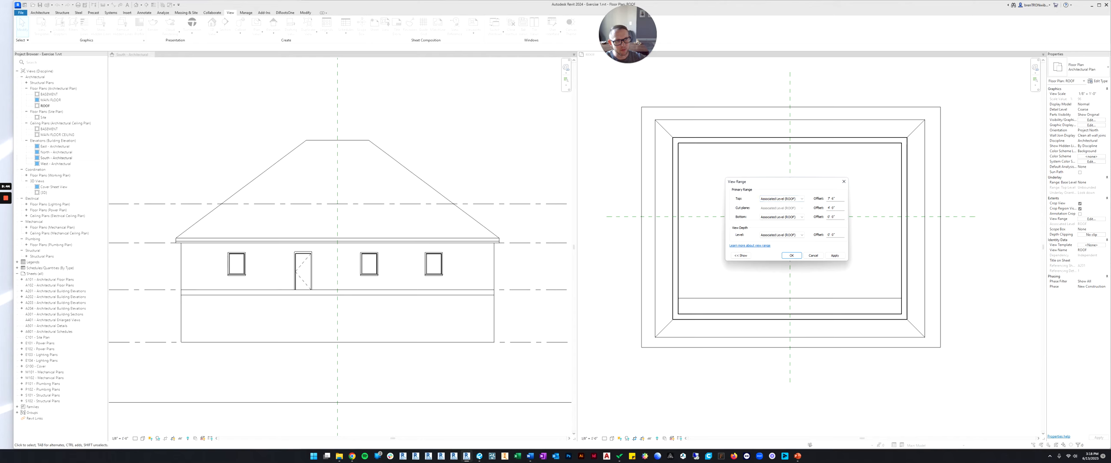
left_click(813, 255)
left_click(511, 233)
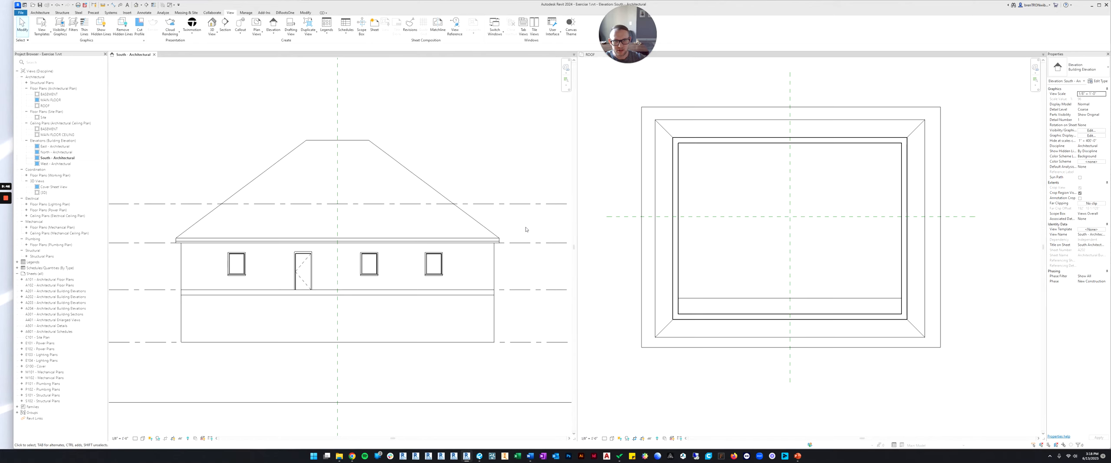
Step: Copy the ROOF level upward in the South elevation, placing the copy about midway between ROOF and the upper reference level
middle_click_drag(501, 238, 268, 240)
left_click(316, 239)
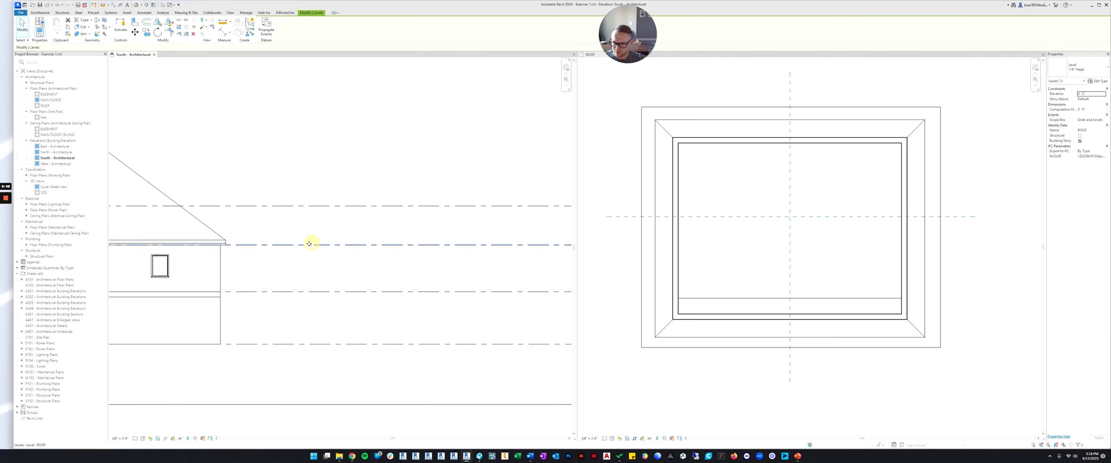
key("c")
key("o")
left_click(335, 238)
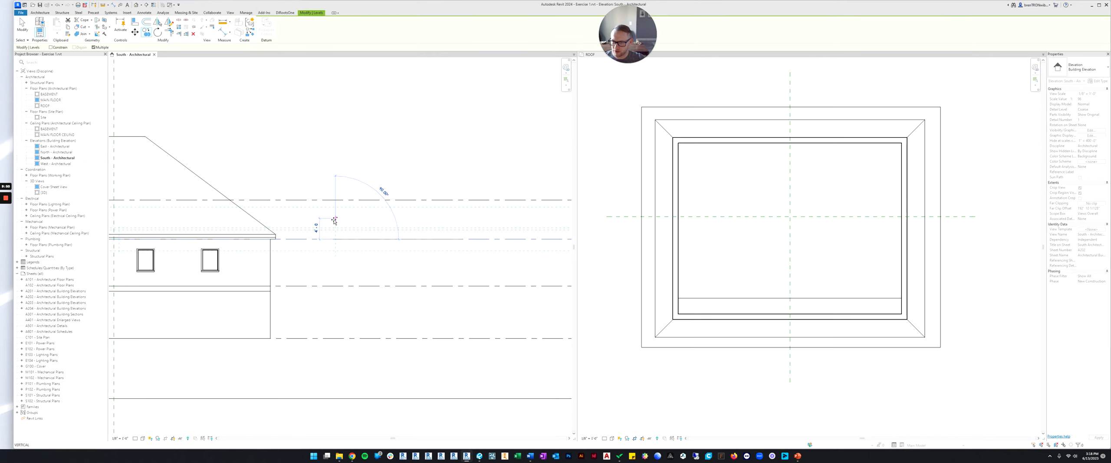
left_click(335, 218)
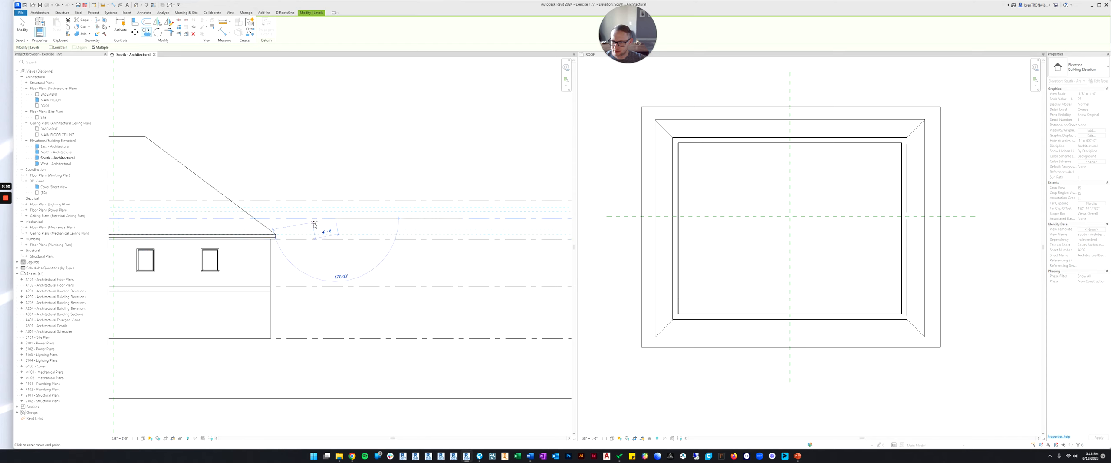
middle_click_drag(312, 228, 401, 237)
key("Escape")
key("Escape")
scroll(391, 238, "down", 2)
scroll(234, 238, "up", 4)
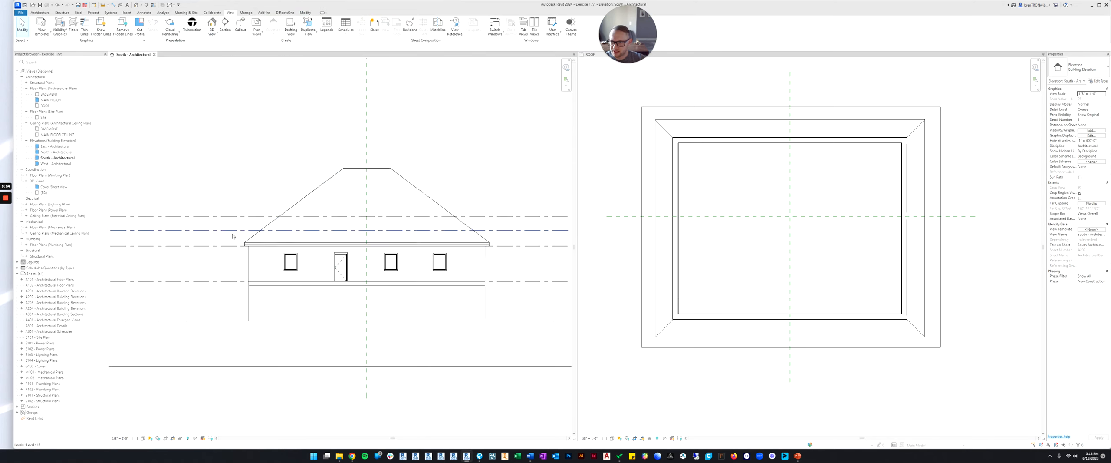
scroll(269, 231, "down", 4)
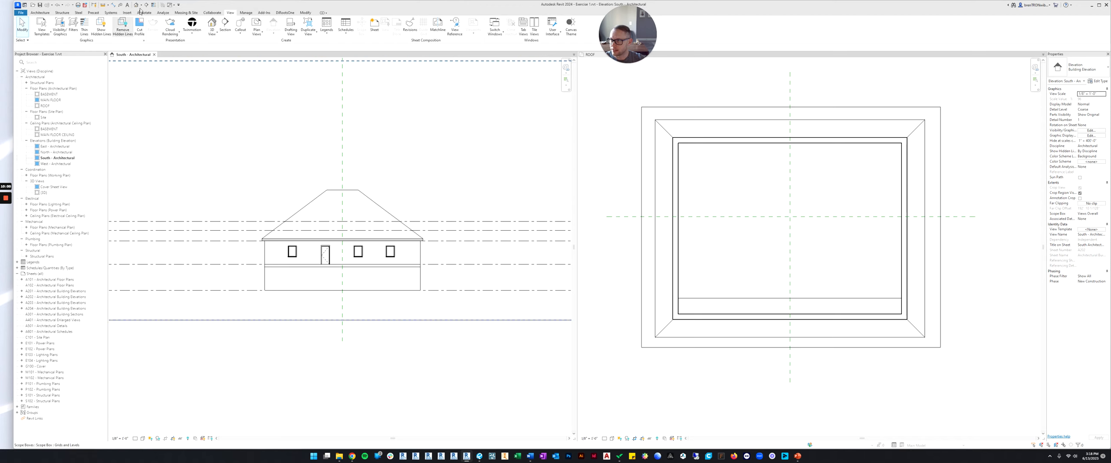
Step: Open the default 3D view and orbit around the house until the hip roof and walls are seen from a corner
left_click(136, 6)
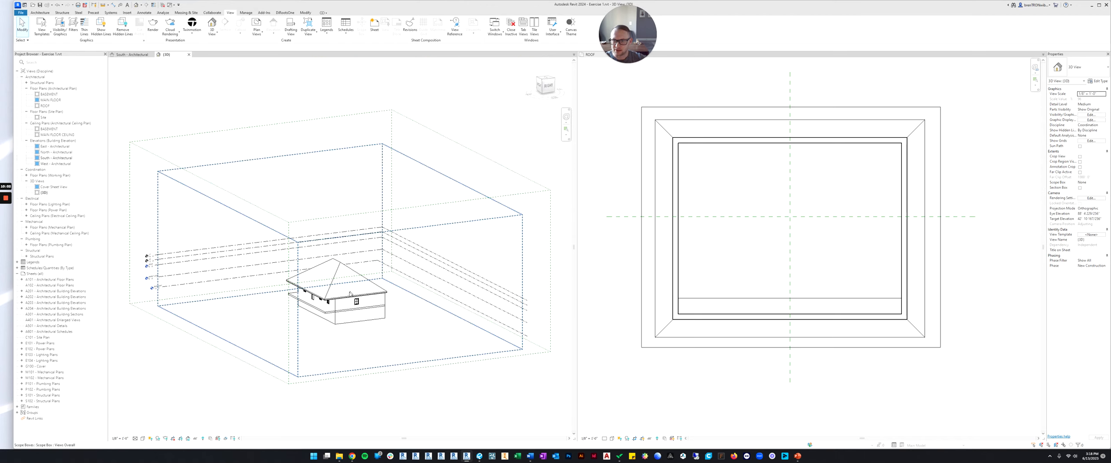
middle_click_drag(304, 300, 548, 268, "shift")
scroll(326, 272, "up", 3)
middle_click_drag(326, 272, 294, 220, "shift")
scroll(292, 223, "up", 2)
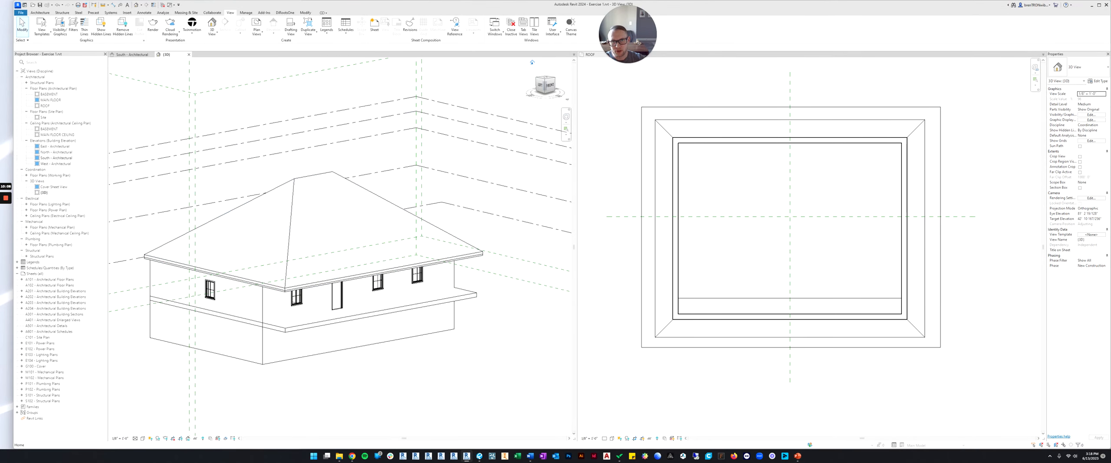
Step: Orient the 3D view to the ROOF floor plan and orbit it to show the sectioned roof in perspective
right_click(533, 64)
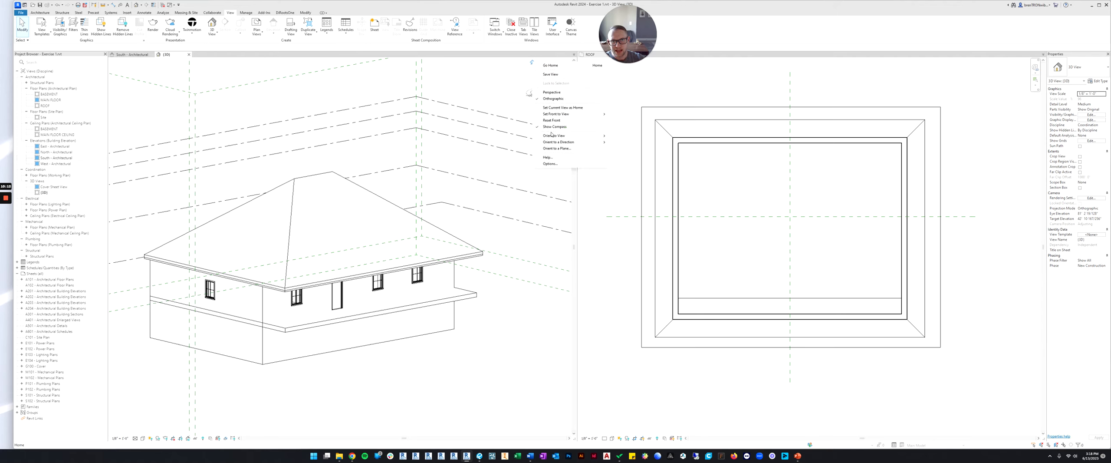
mouse_move(551, 136)
mouse_move(618, 137)
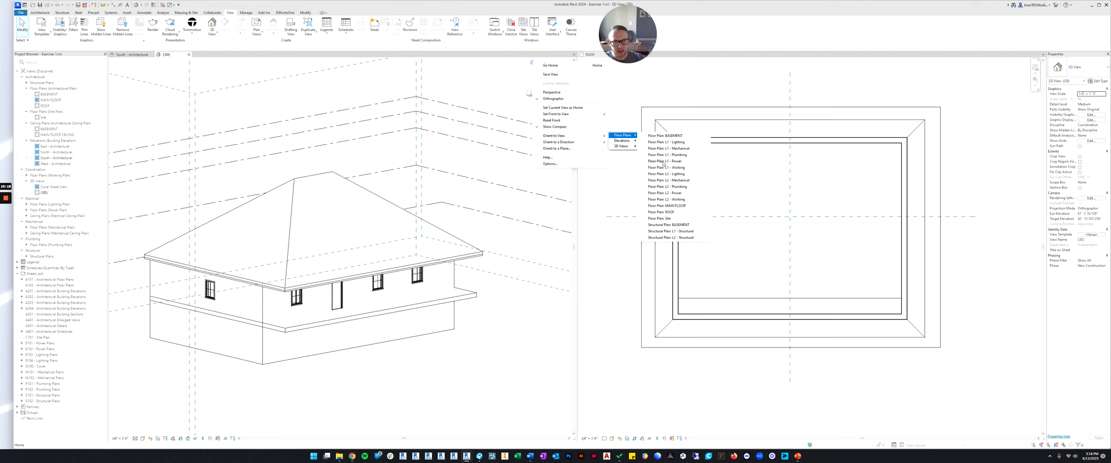
left_click(660, 213)
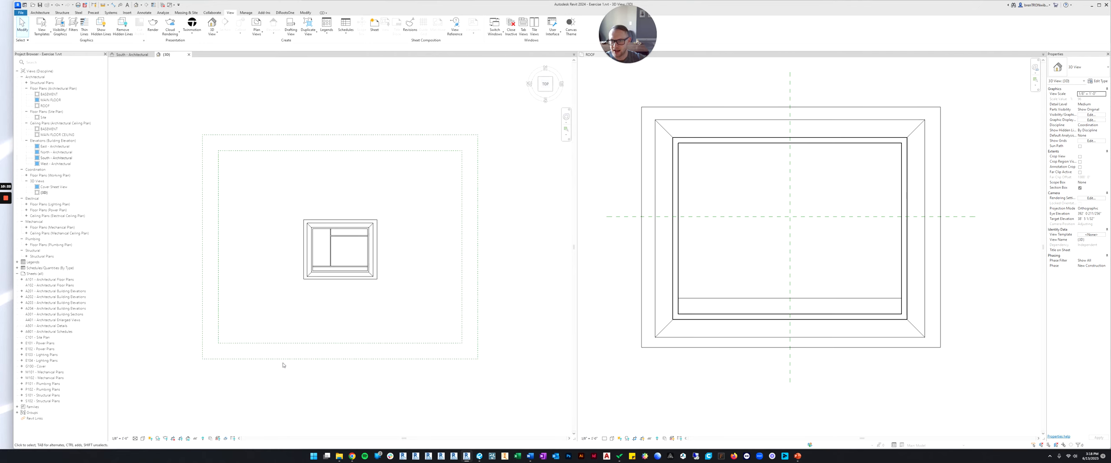
middle_click_drag(283, 365, 287, 282, "shift")
scroll(278, 238, "up", 3)
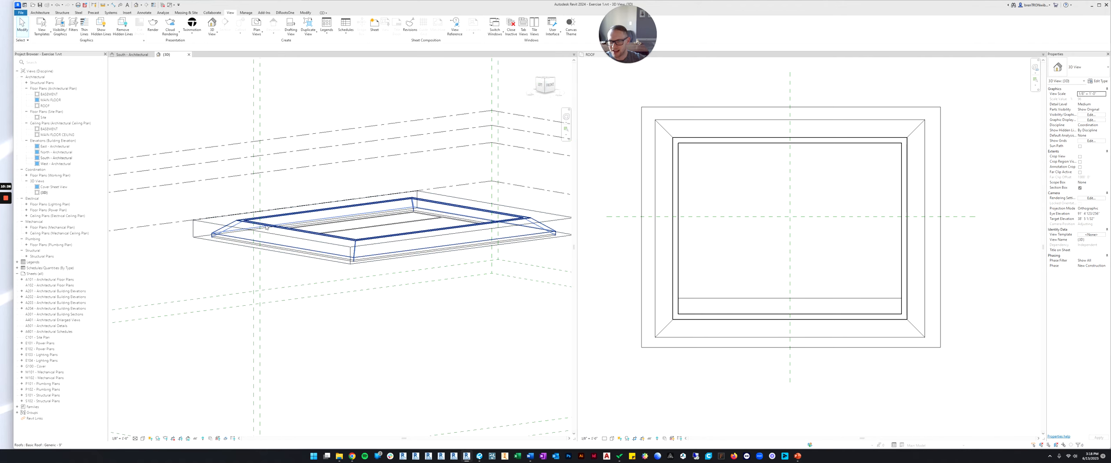
Step: Compare the sectioned roof's cut edges in the 3D view with the outlines in the ROOF floor plan
left_click(683, 176)
scroll(734, 166, "down", 2)
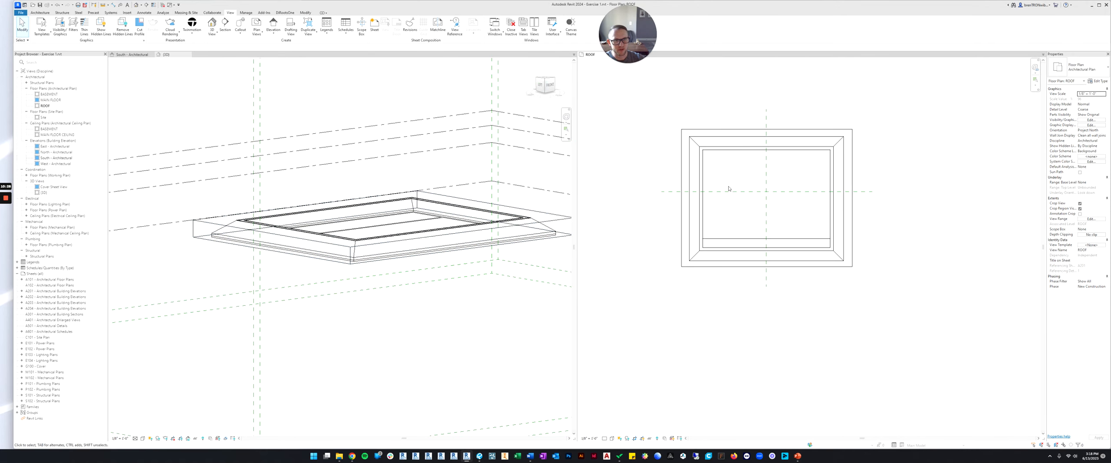
left_click(207, 224)
scroll(206, 224, "up", 2)
scroll(205, 221, "down", 2)
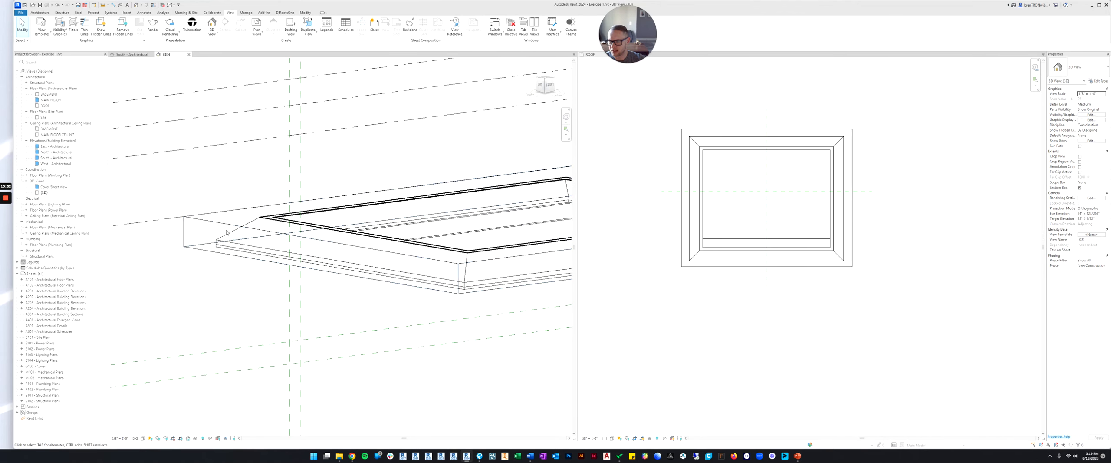
middle_click_drag(219, 250, 213, 193, "shift")
scroll(400, 204, "down", 5)
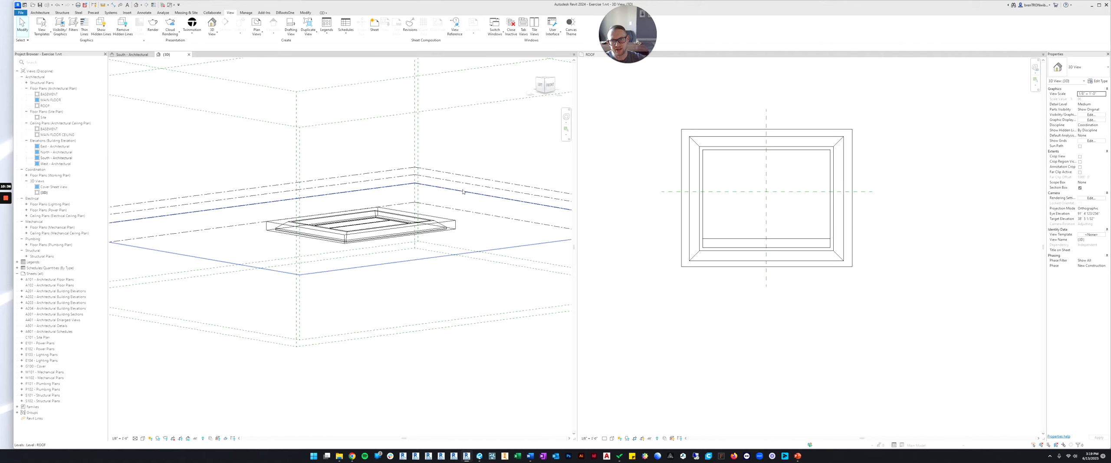
Step: Examine the level names and elevations in the 3D view, highlighting level L7 to compare its height with the cut roof
middle_click_drag(399, 208, 403, 203, "shift")
scroll(229, 212, "up", 4)
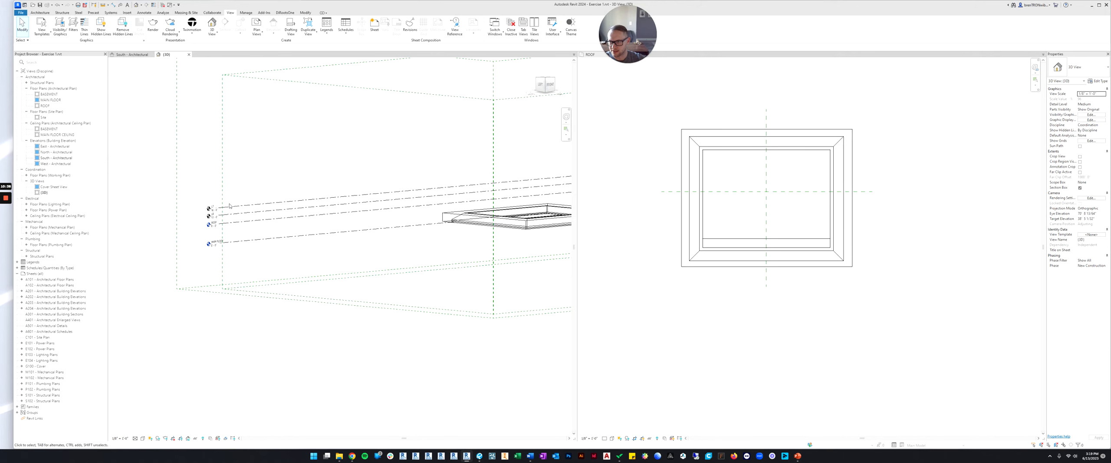
left_click(200, 216)
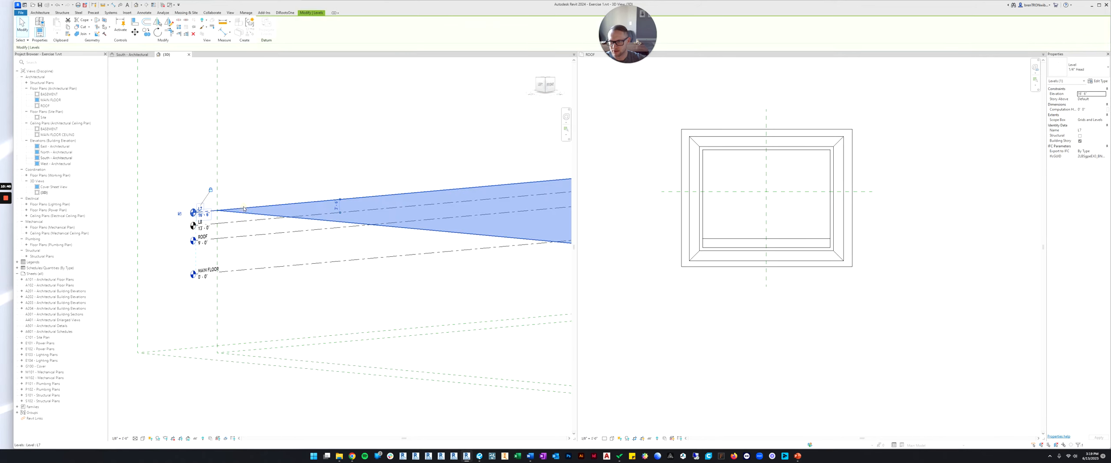
middle_click_drag(200, 216, 275, 260, "shift")
left_click(268, 285)
scroll(389, 205, "up", 4)
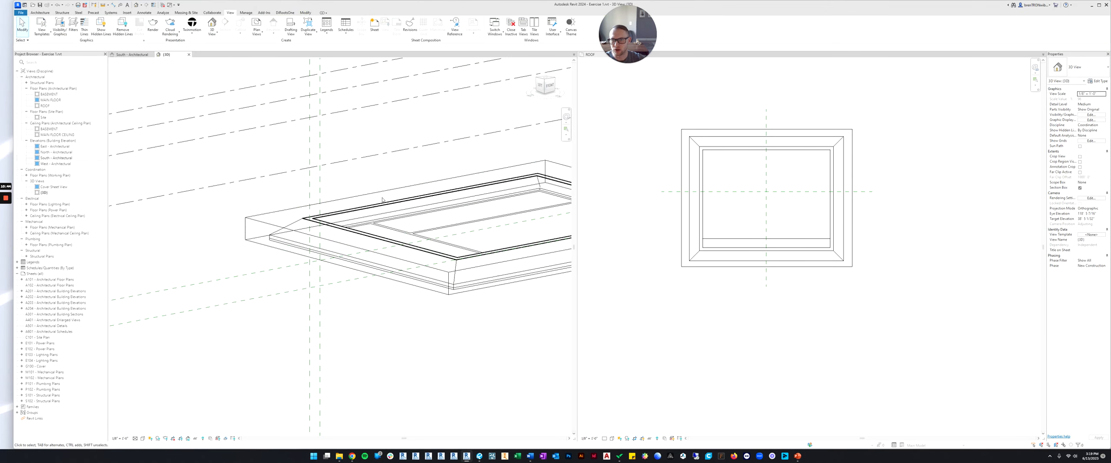
Step: Select the 3D view's section box and compare its extents with the ROOF plan
left_click(379, 193)
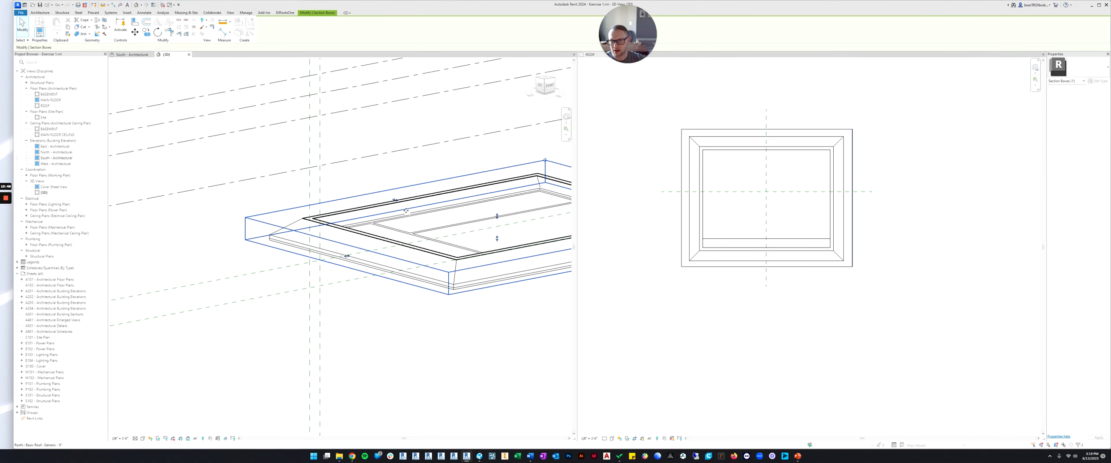
scroll(341, 257, "down", 2)
middle_click_drag(340, 261, 339, 280, "shift")
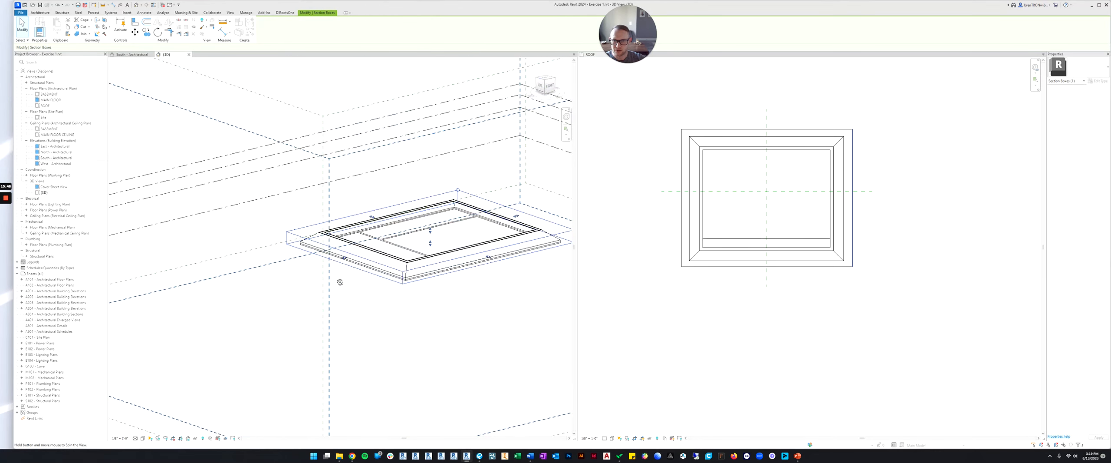
left_click(648, 131)
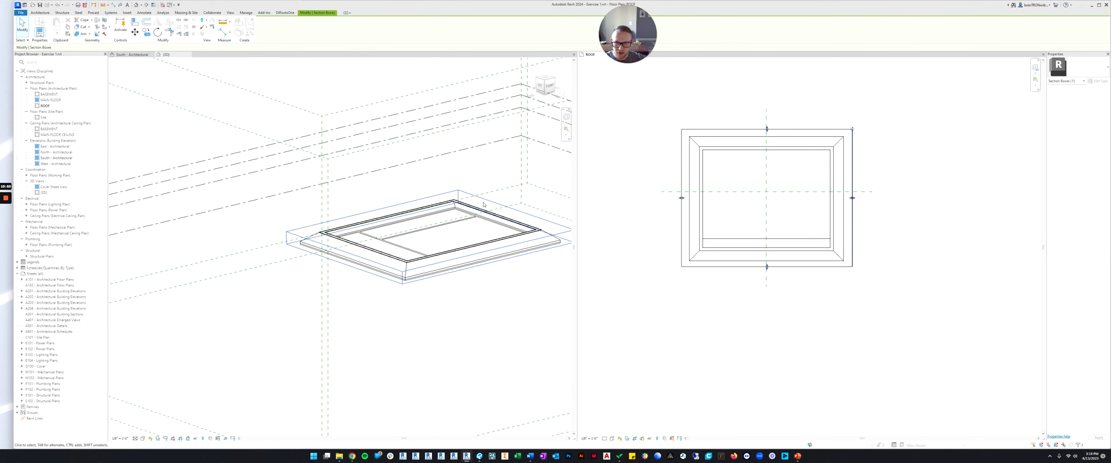
Step: In the South elevation, move level L7 above the roof ridge to an elevation of about 32'
left_click(132, 54)
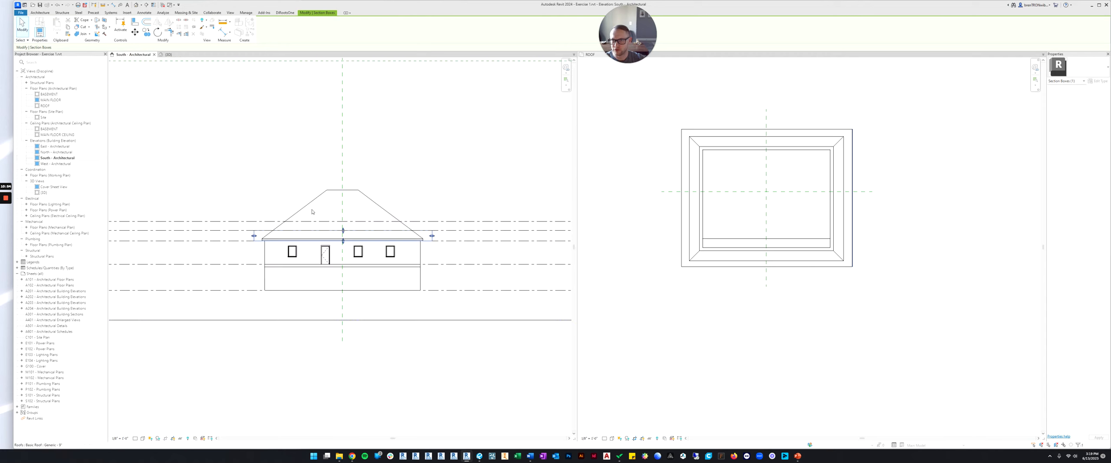
scroll(312, 210, "up", 3)
left_click(236, 208)
scroll(329, 198, "down", 1)
middle_click_drag(328, 197, 356, 191)
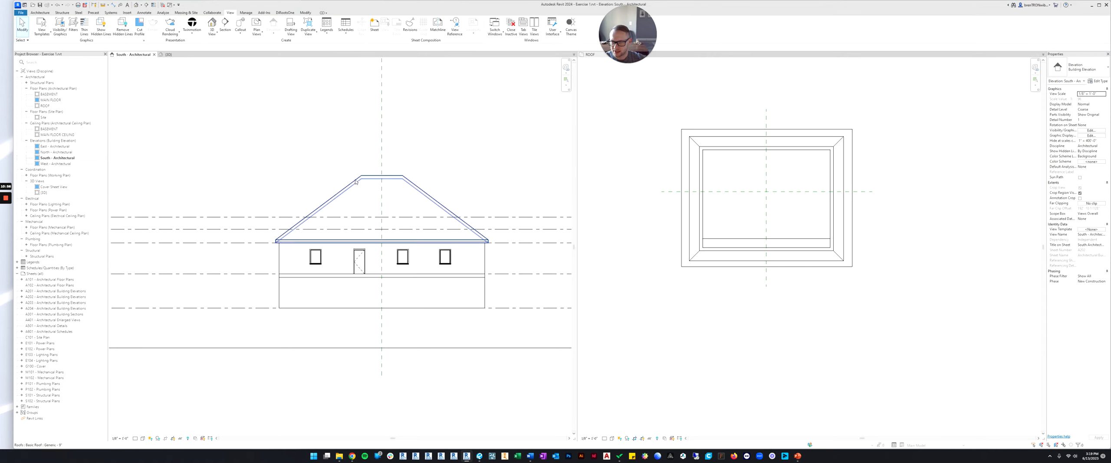
left_click(266, 217)
scroll(256, 214, "down", 3)
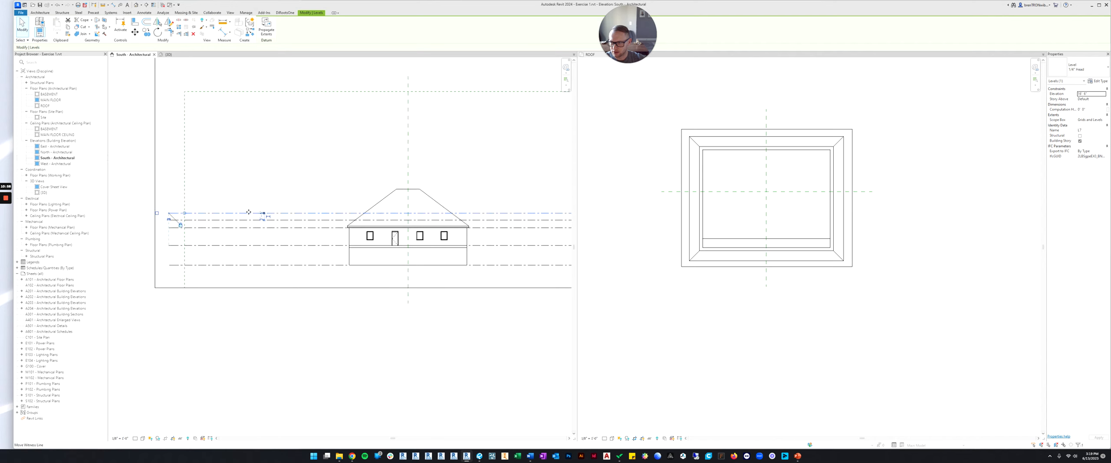
left_click_drag(338, 213, 343, 184)
middle_click_drag(459, 200, 297, 208)
left_click(427, 206)
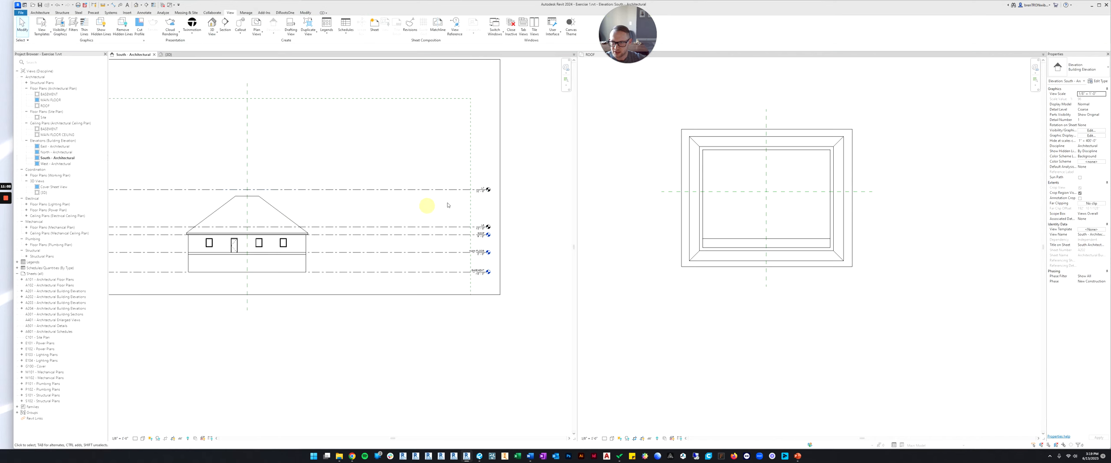
scroll(482, 186, "up", 5)
scroll(482, 185, "down", 6)
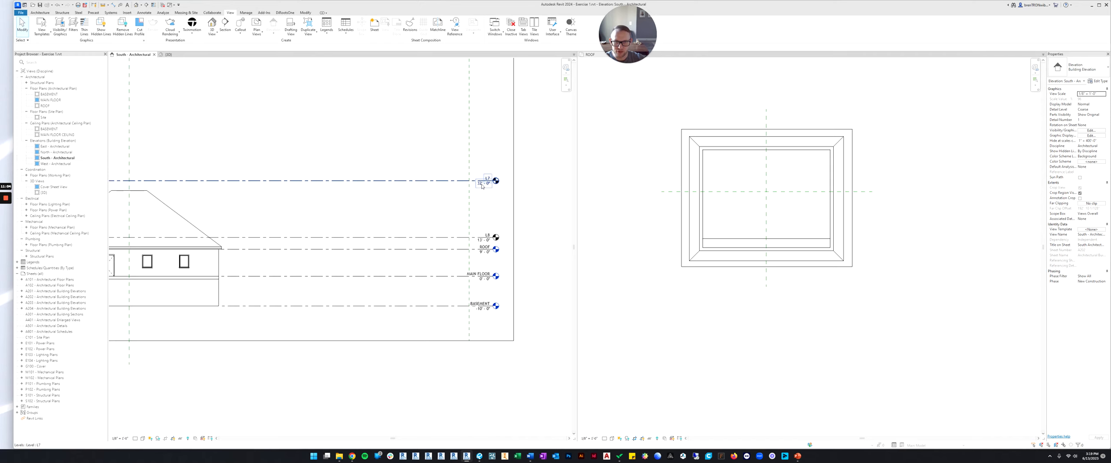
Step: Move level L8 up to just above the roof ridge, below L7, at about 29', and review its spacing from ROOF
left_click(438, 223)
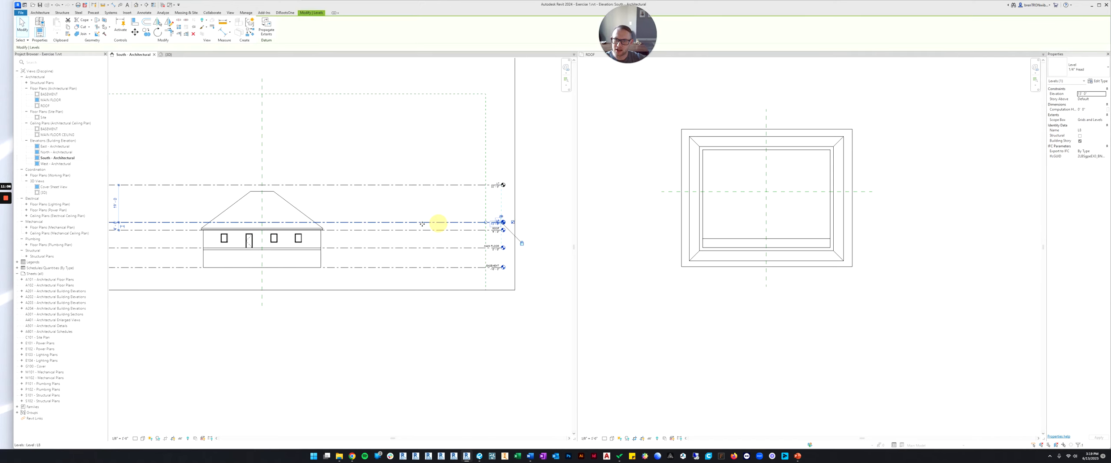
left_click_drag(436, 223, 422, 188)
scroll(464, 201, "up", 3)
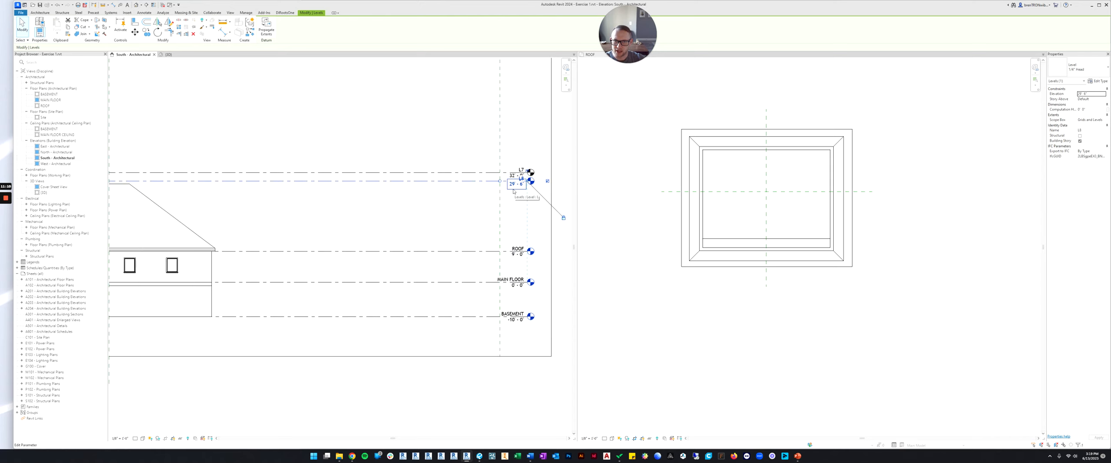
scroll(519, 189, "down", 3)
scroll(484, 195, "up", 3)
scroll(438, 195, "down", 3)
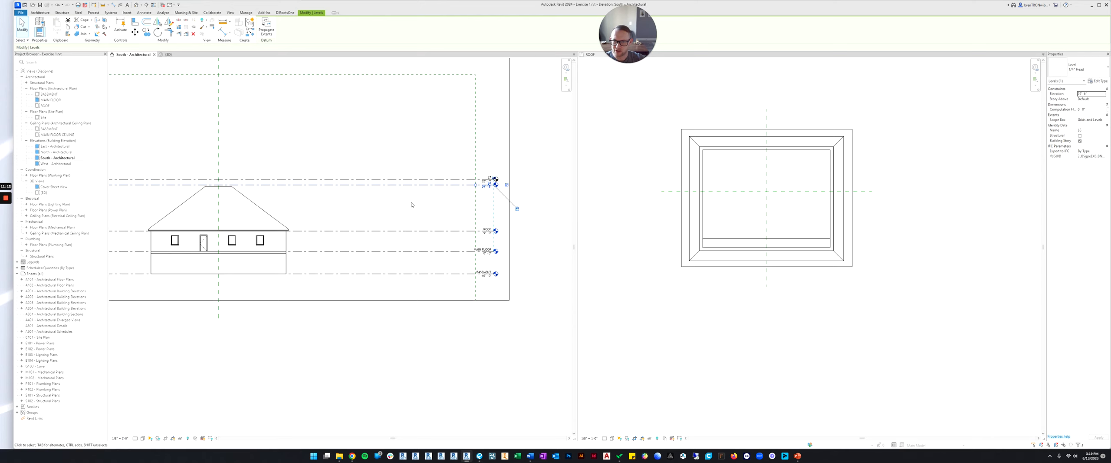
middle_click_drag(324, 210, 406, 207)
scroll(132, 213, "up", 4)
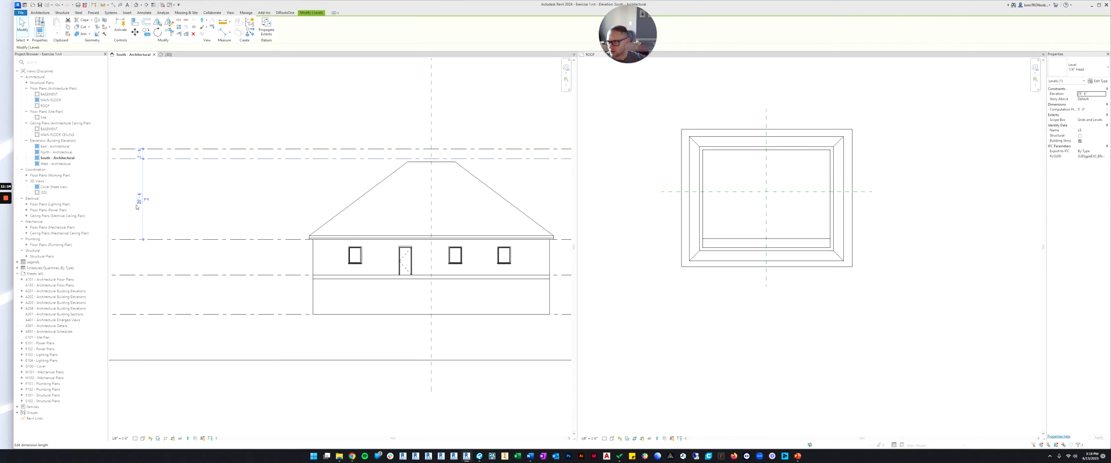
scroll(148, 208, "up", 2)
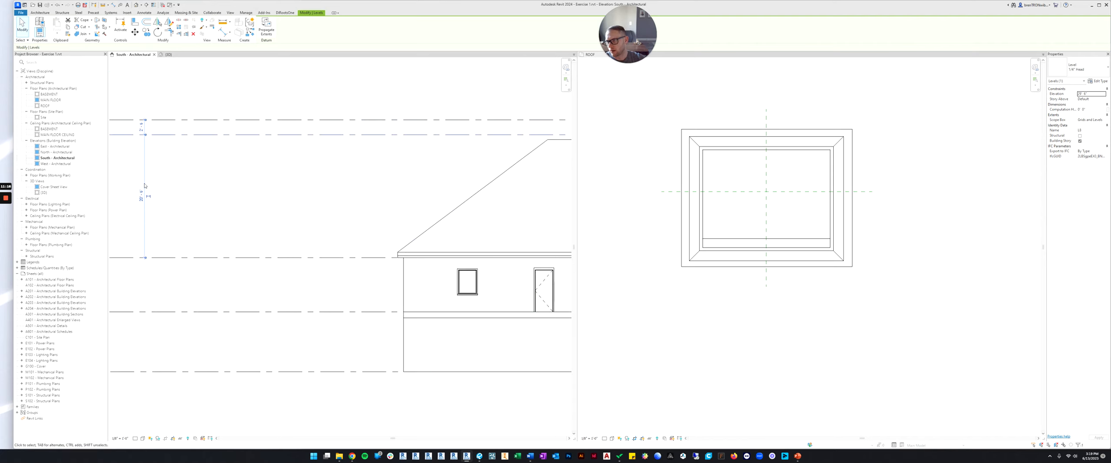
scroll(169, 154, "down", 2)
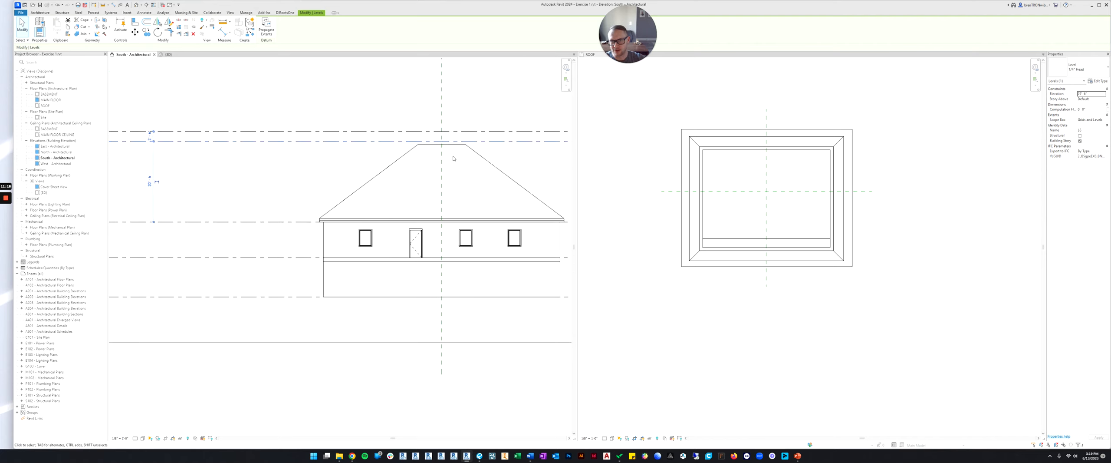
scroll(453, 158, "down", 3)
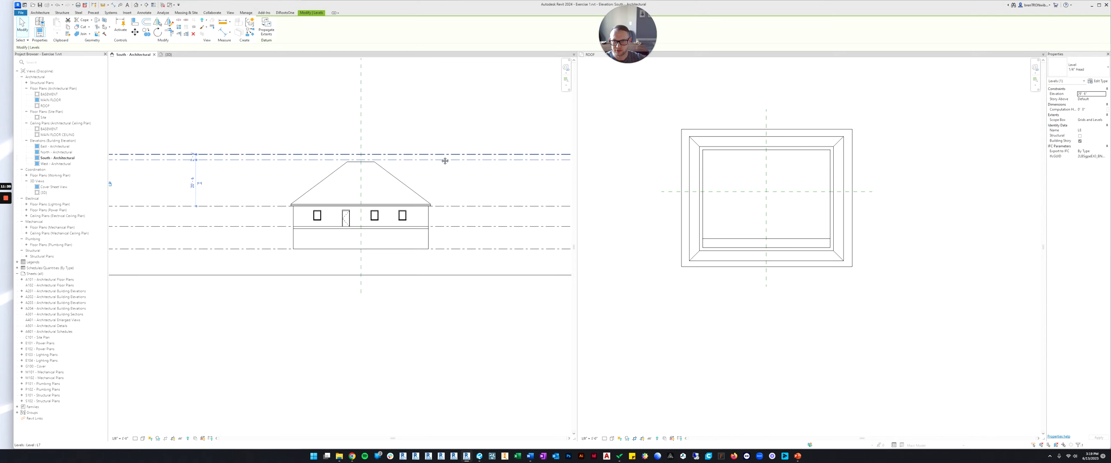
middle_click_drag(445, 161, 322, 166)
Step: In the ROOF floor plan's view range, set the Top offset to 25' above the associated level
left_click(669, 126)
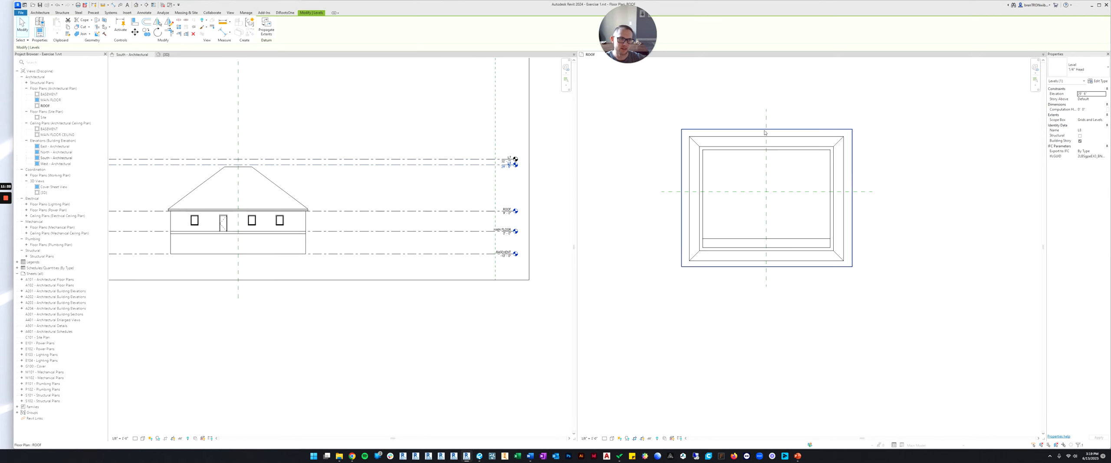
left_click(916, 140)
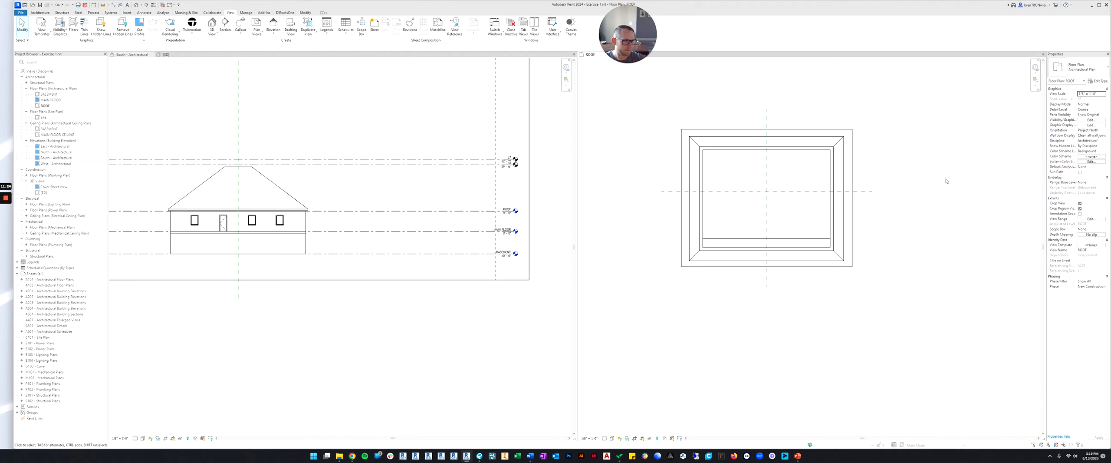
scroll(959, 215, "up", 2)
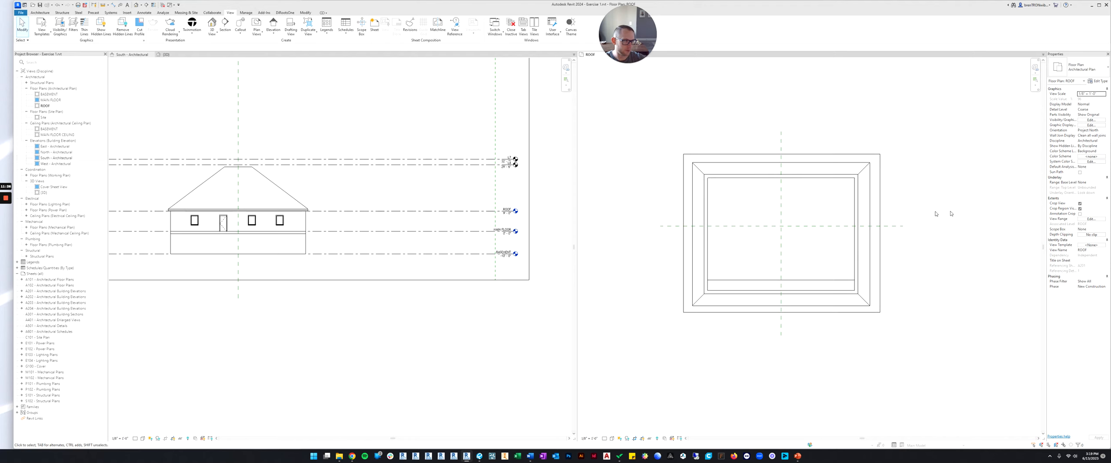
left_click(1090, 219)
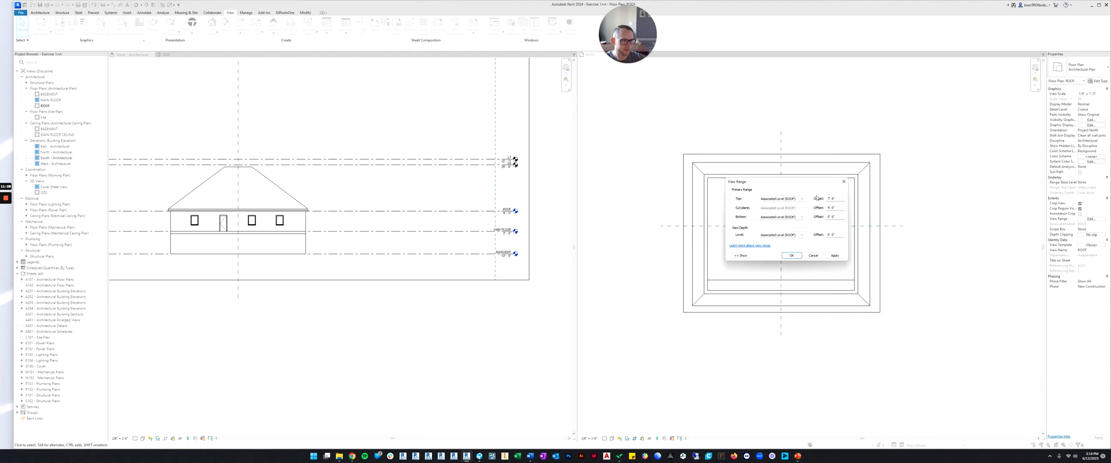
left_click(834, 208)
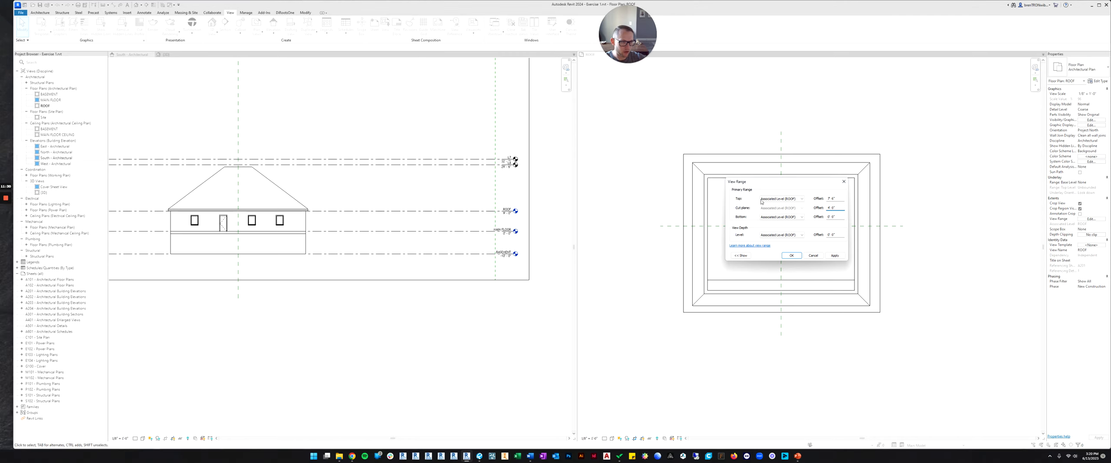
left_click(833, 198)
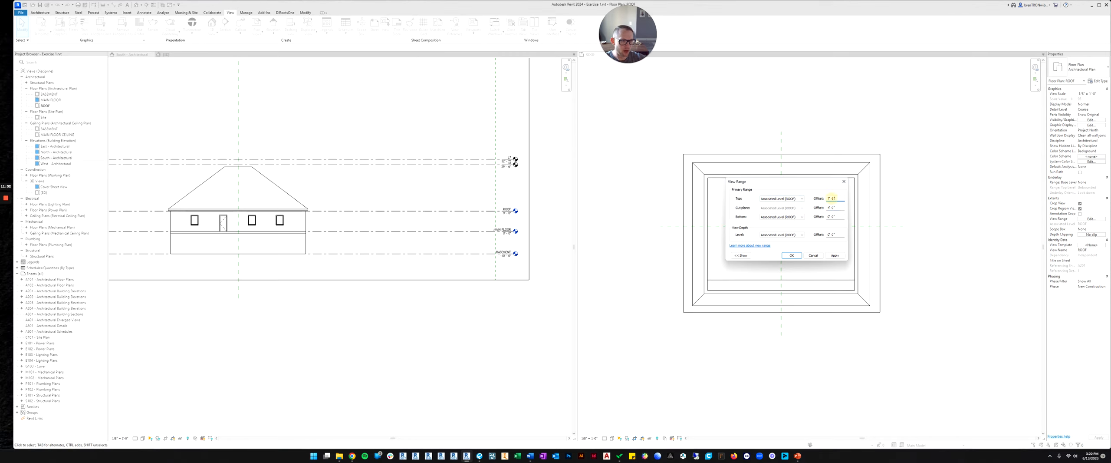
type("2")
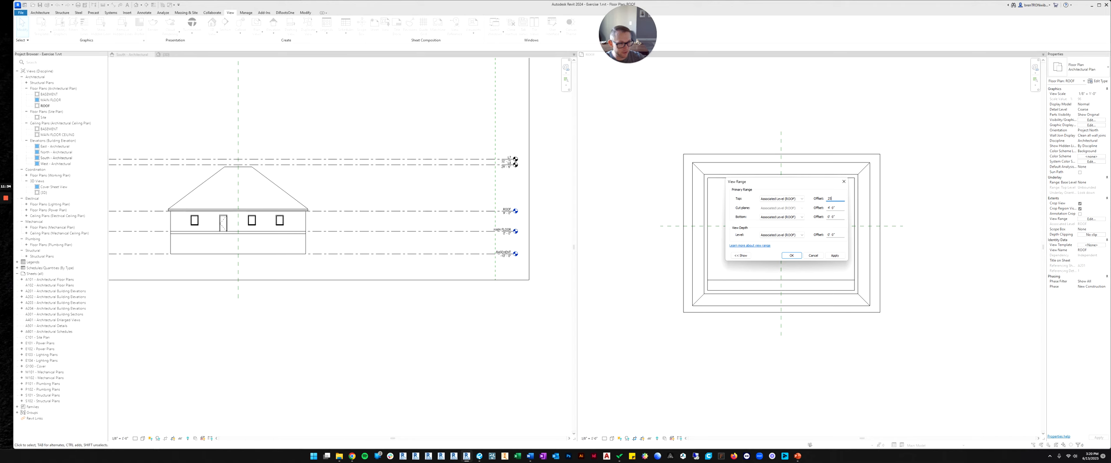
type("5")
key("Return")
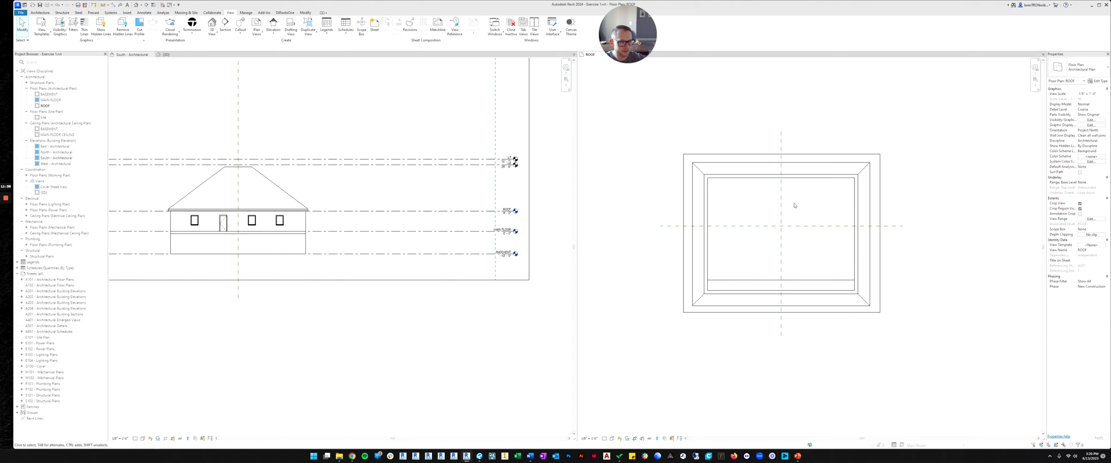
Step: Set the ROOF plan's cut plane offset to 20' in the view range and check the roof by selecting it
left_click(1090, 218)
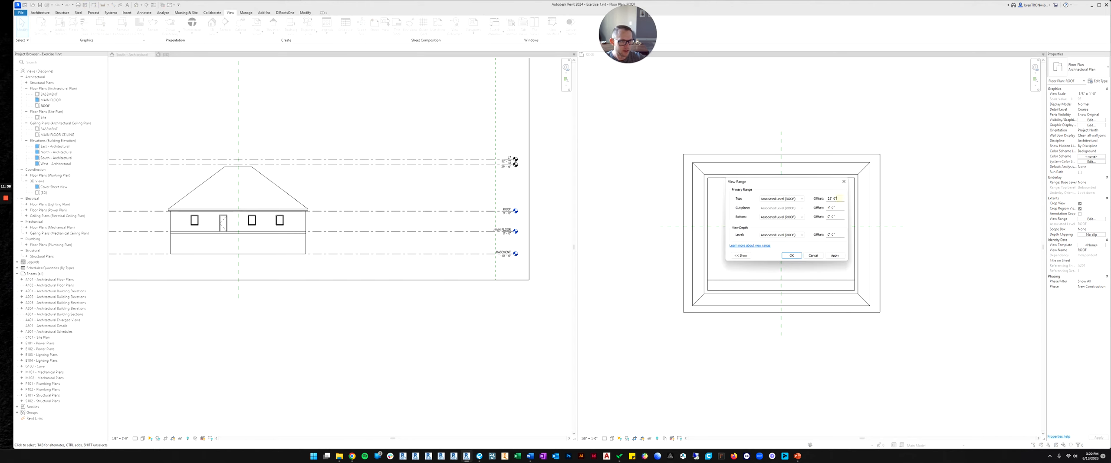
left_click(837, 199)
key("Tab")
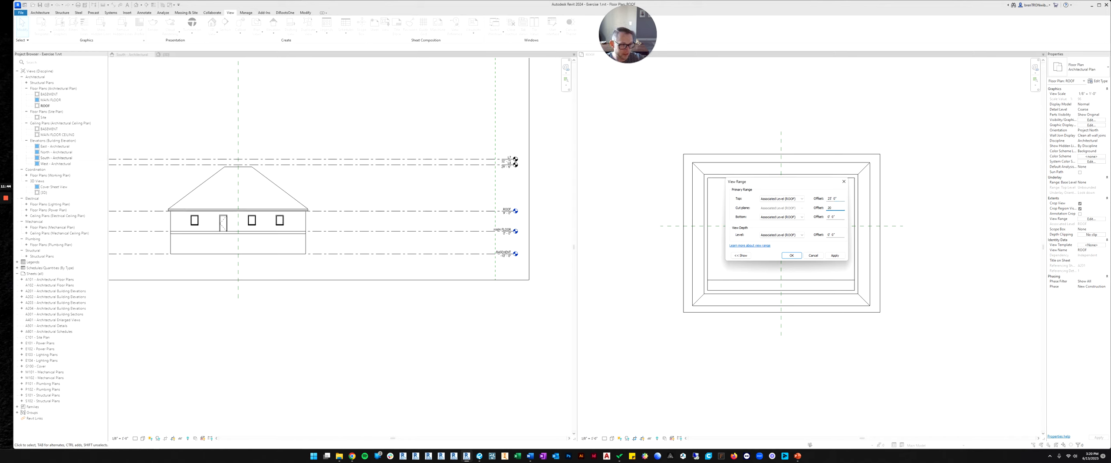
left_click(834, 217)
left_click(791, 256)
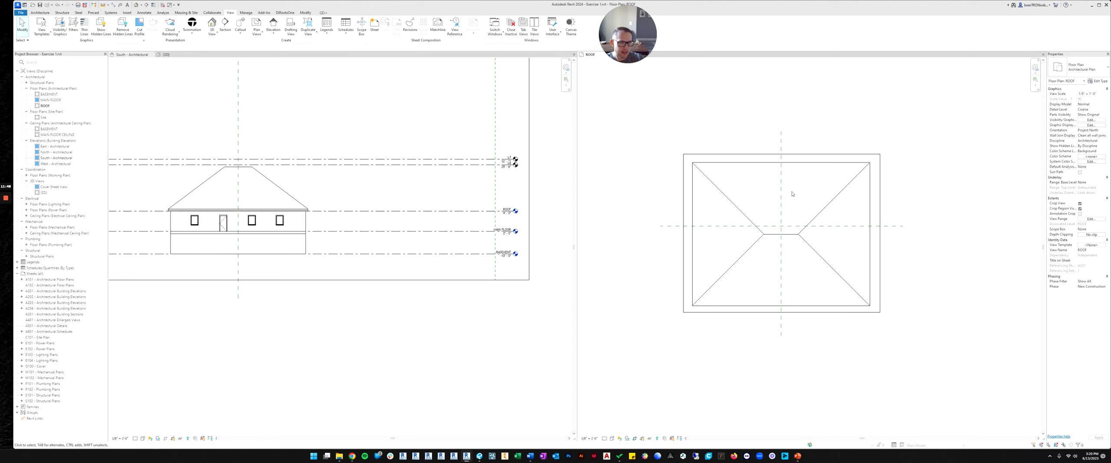
left_click(712, 167)
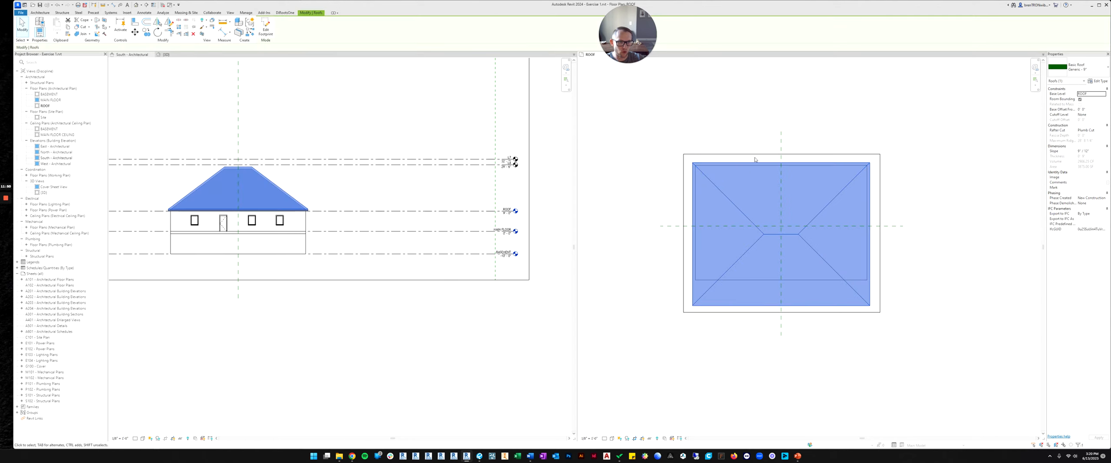
left_click(781, 124)
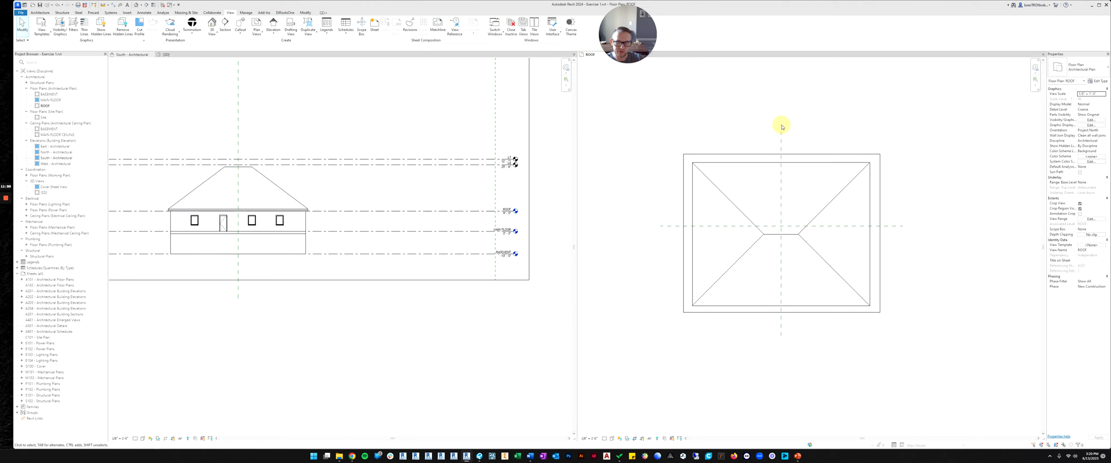
Step: Orient the 3D view to the ROOF floor plan so its section box follows the plan's view range
left_click(166, 54)
middle_click_drag(310, 226, 319, 221, "shift")
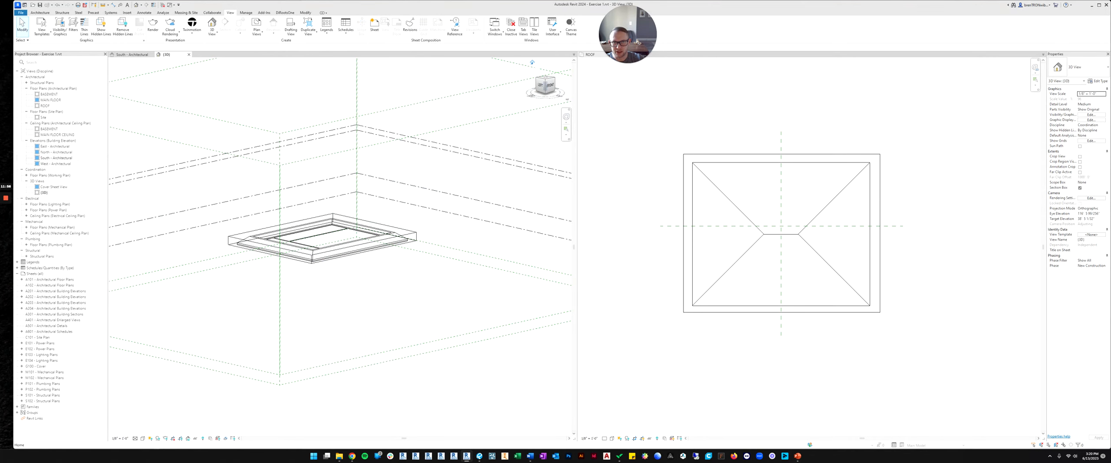
right_click(532, 63)
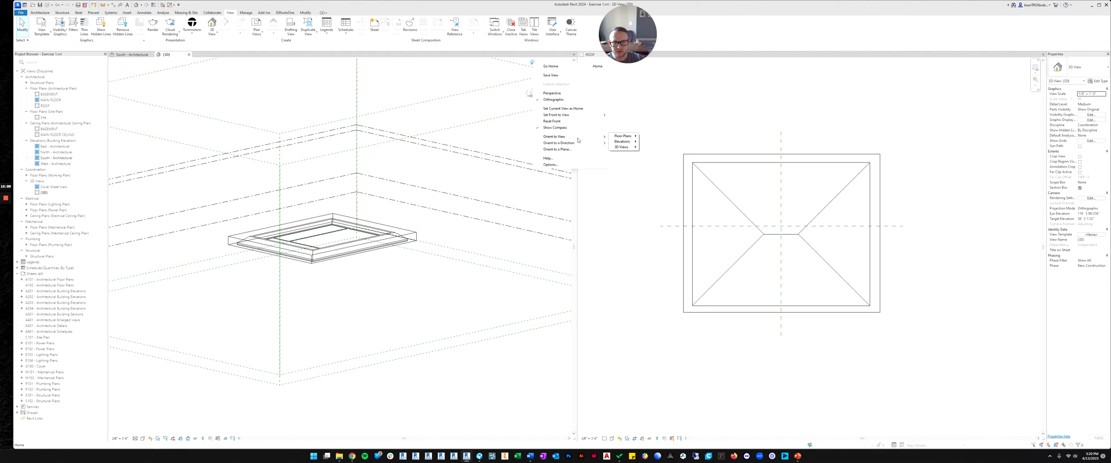
mouse_move(623, 138)
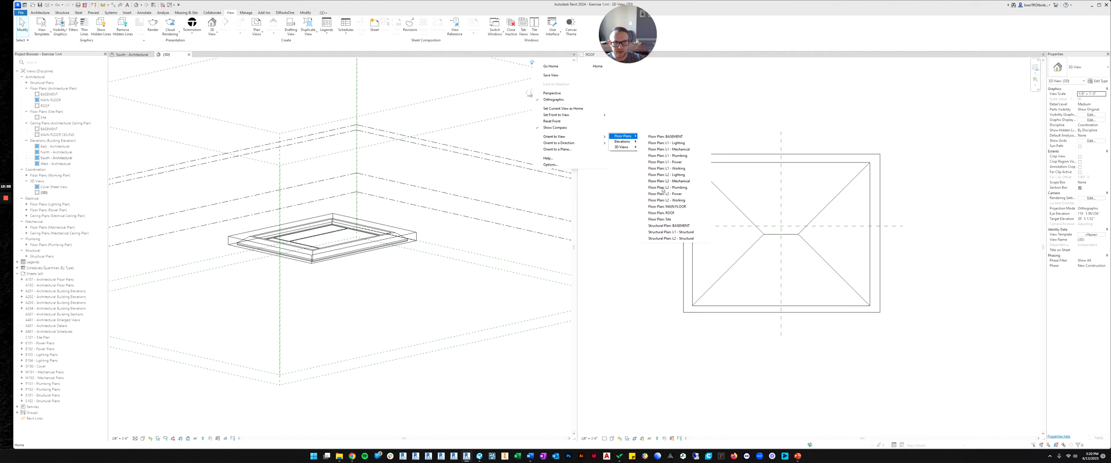
left_click(662, 212)
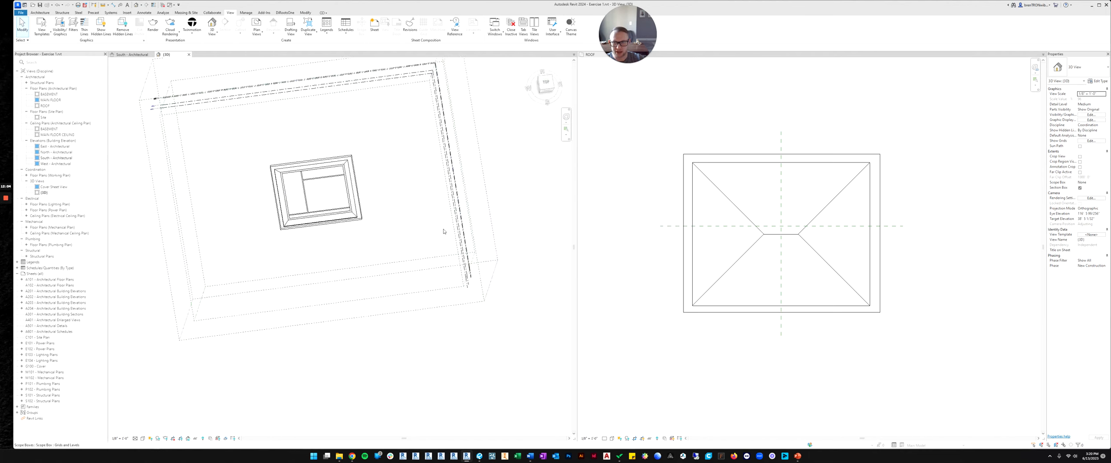
Step: Orbit the 3D view and select the section box to examine its extents around the roof and levels
middle_click_drag(303, 326, 276, 213, "shift")
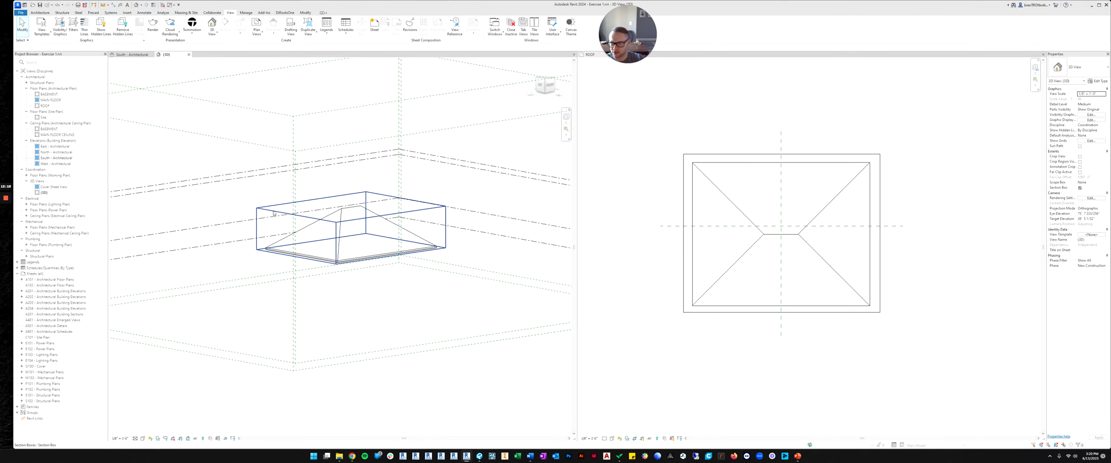
left_click(276, 212)
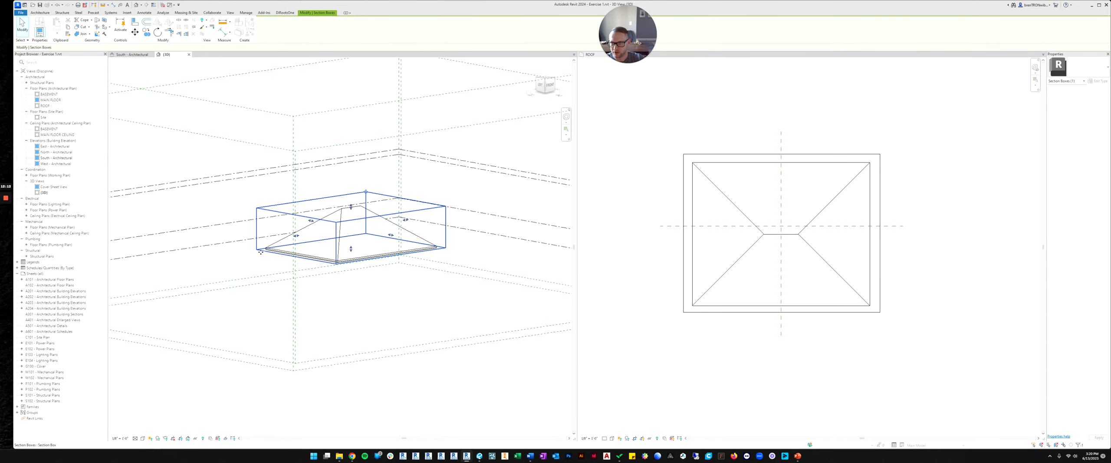
scroll(262, 259, "up", 3)
middle_click_drag(263, 259, 402, 311, "shift")
left_click(421, 312)
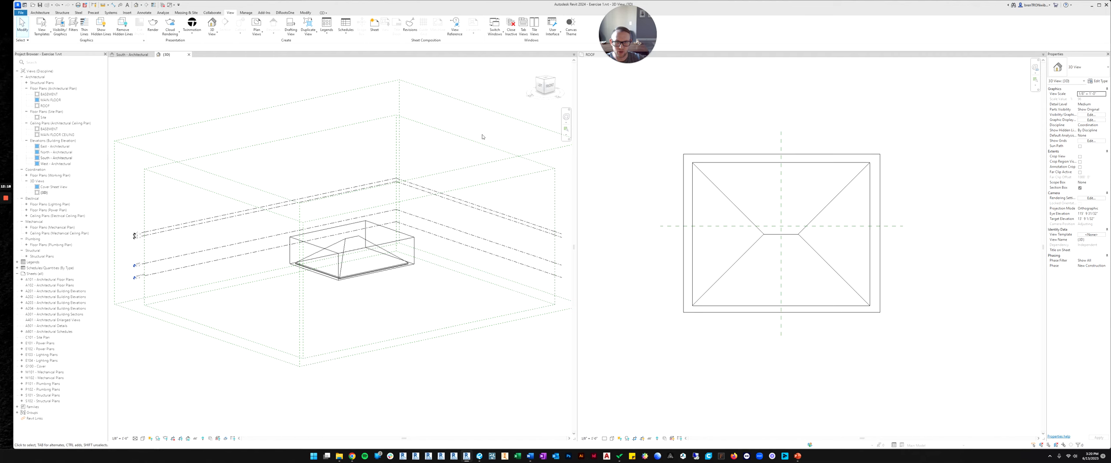
Step: Close the 3D view and the South elevation, keeping only the ROOF floor plan open
left_click(188, 54)
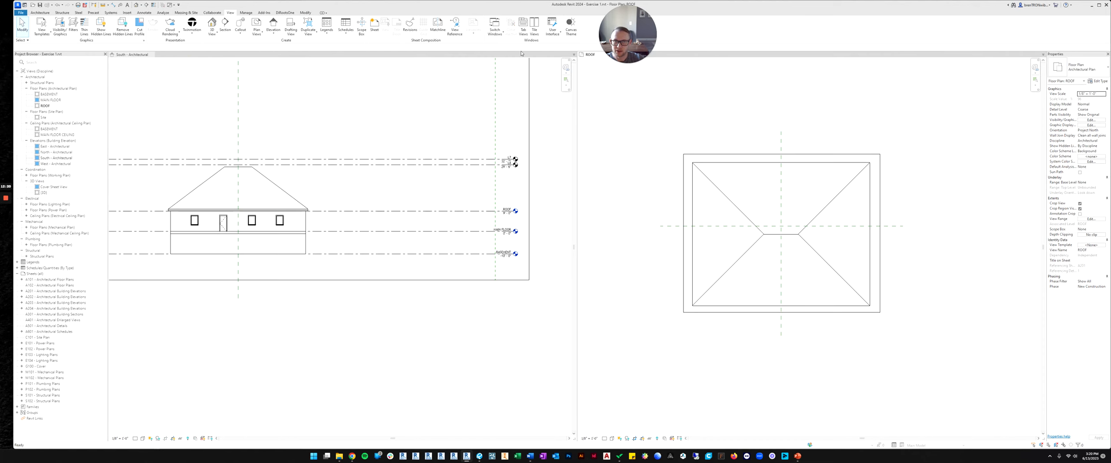
left_click(152, 55)
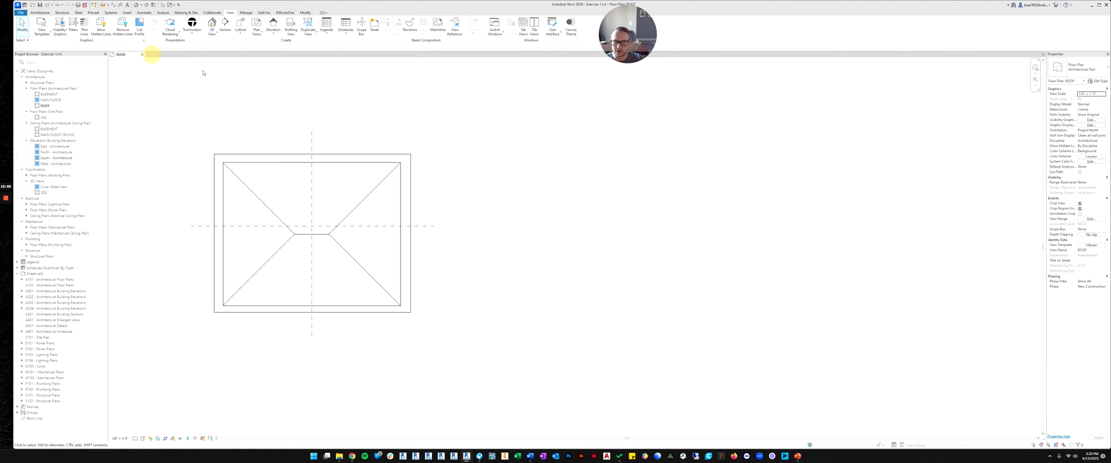
middle_click_drag(486, 206, 574, 215)
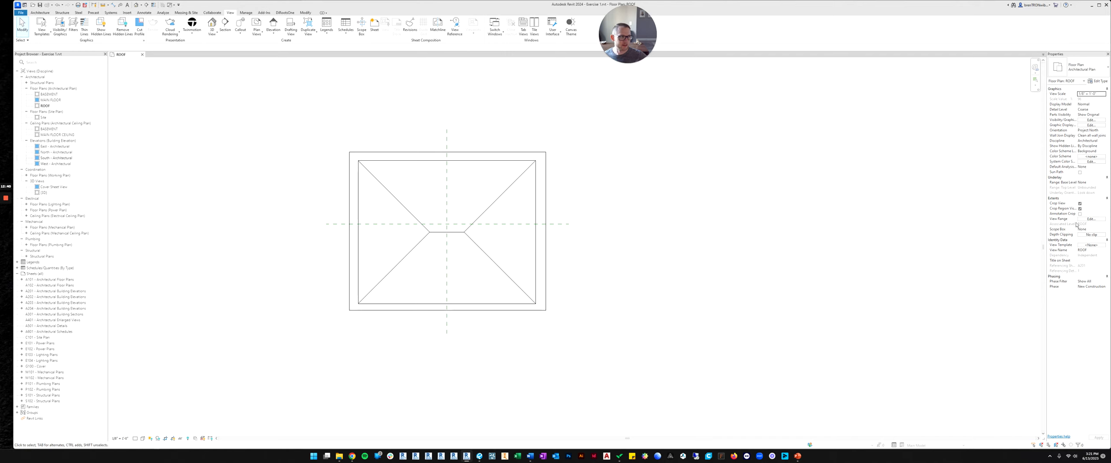
middle_click_drag(539, 205, 627, 194)
middle_click_drag(337, 171, 328, 214)
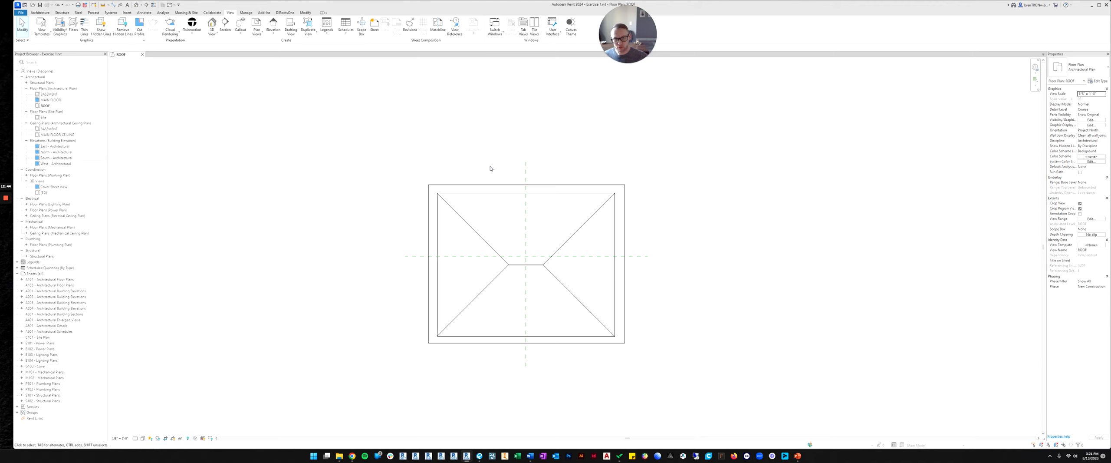
Step: Open the MAIN FLOOR and BASEMENT floor plans and review their crop regions
double_click(49, 100)
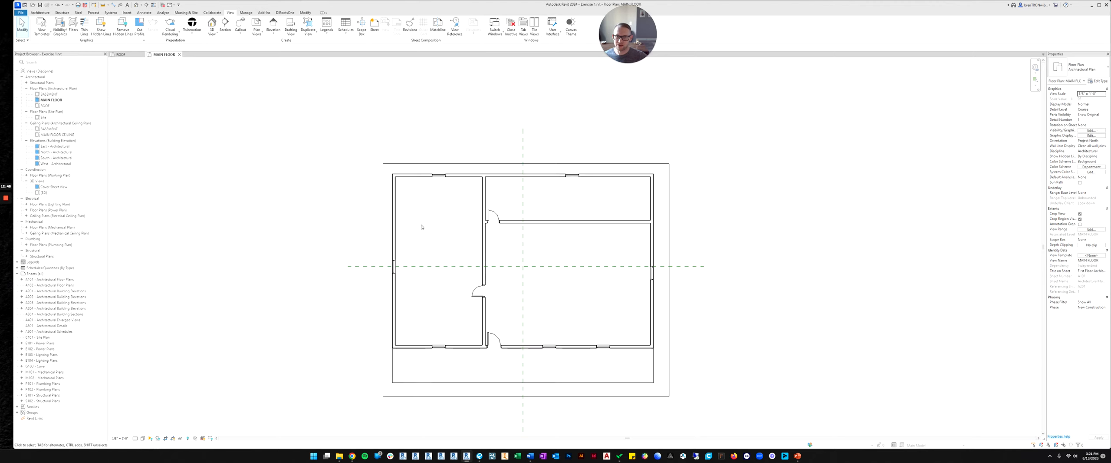
double_click(49, 94)
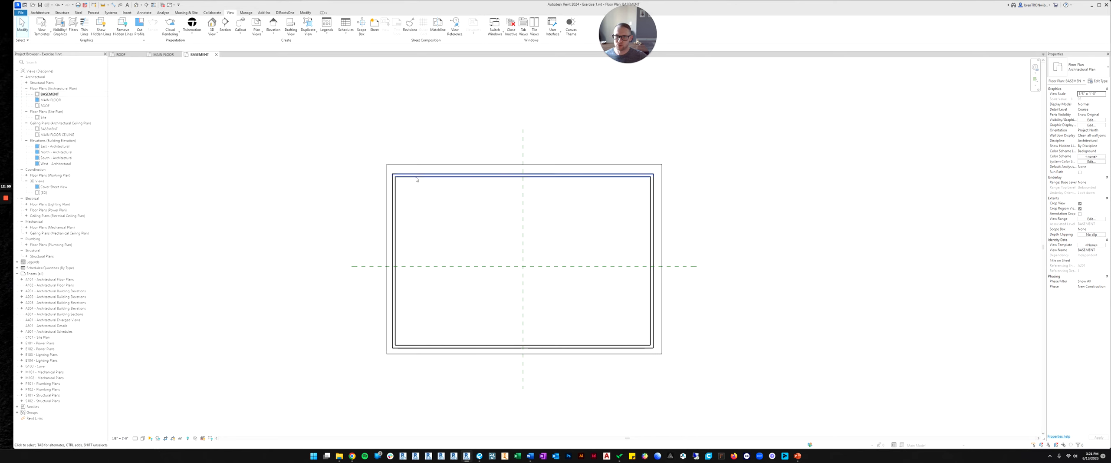
middle_click_drag(500, 235, 482, 205)
scroll(515, 215, "up", 1)
scroll(515, 215, "down", 1)
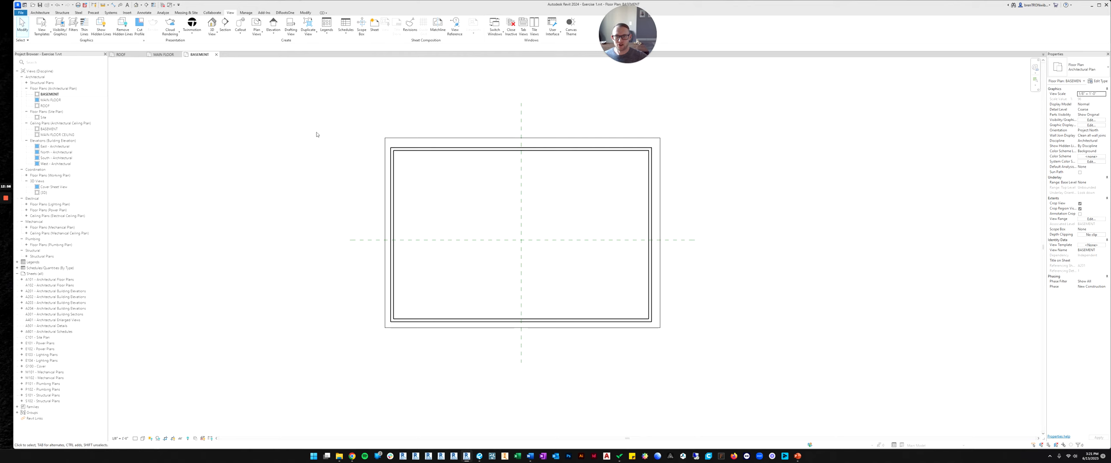
scroll(416, 139, "down", 1)
scroll(416, 141, "up", 2)
Step: Pull the upper edge of the BASEMENT plan's crop region closer to the wall, and hide the crop region
left_click(414, 116)
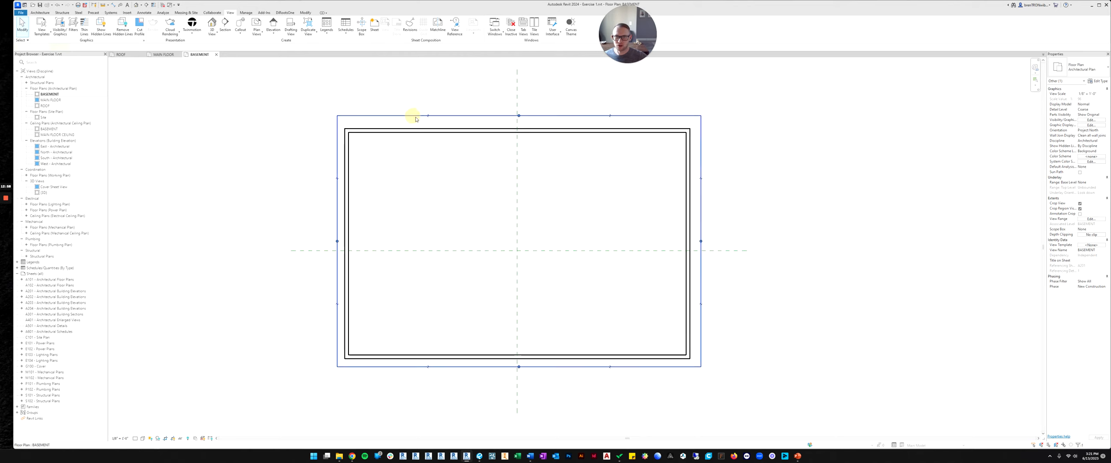
left_click_drag(519, 116, 518, 120)
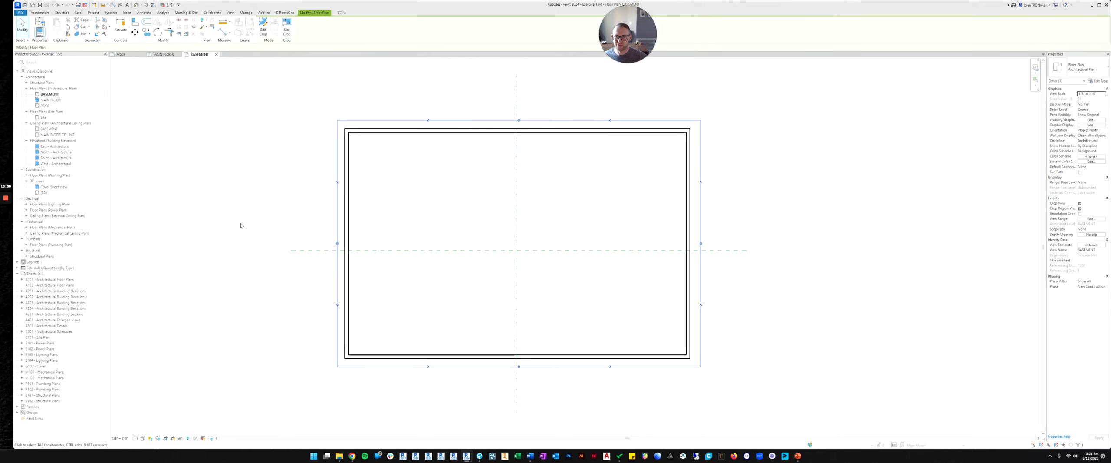
scroll(261, 219, "down", 1)
left_click(672, 189)
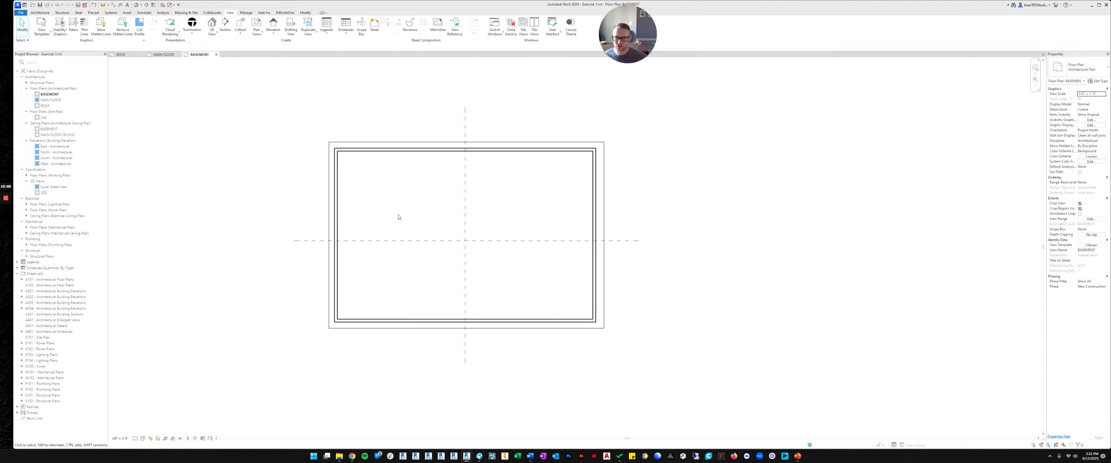
left_click(173, 438)
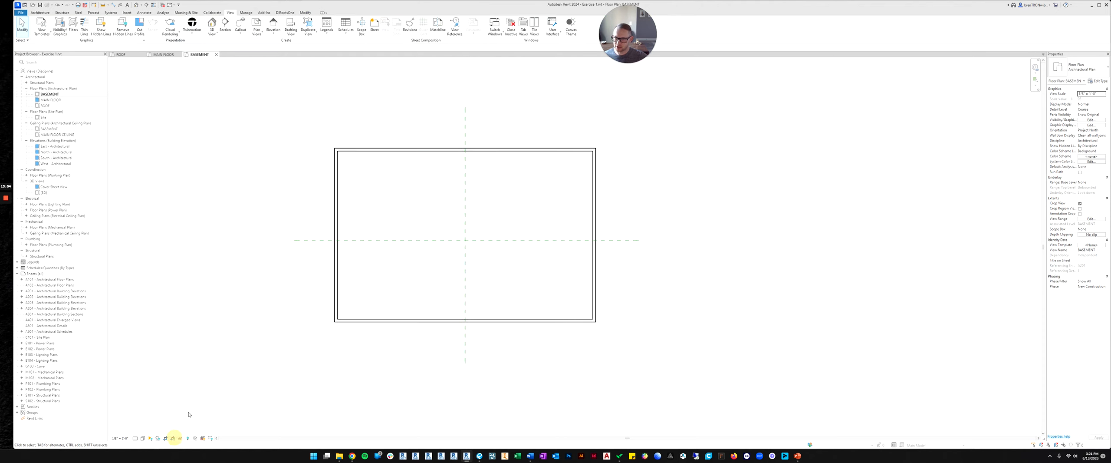
Step: Hide the crop region in the MAIN FLOOR plan
left_click(49, 100)
double_click(49, 100)
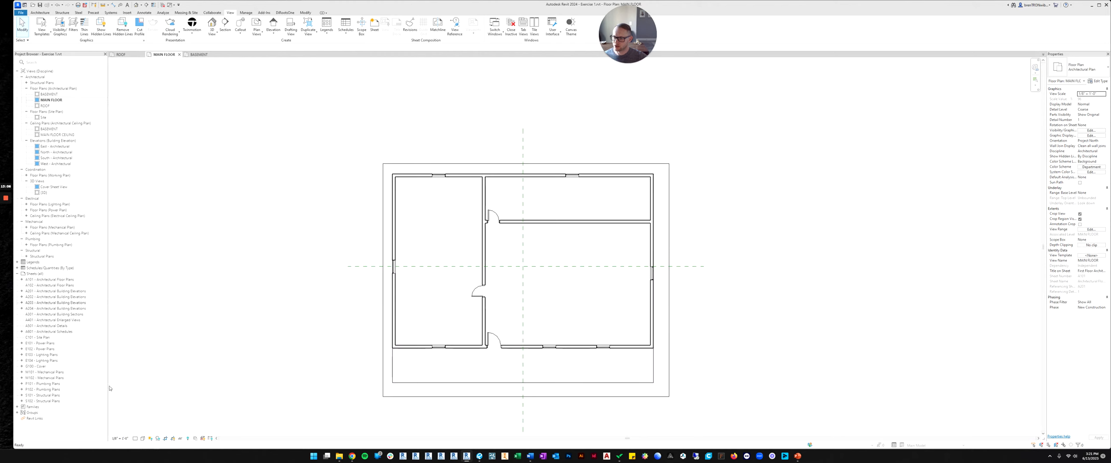
left_click(174, 439)
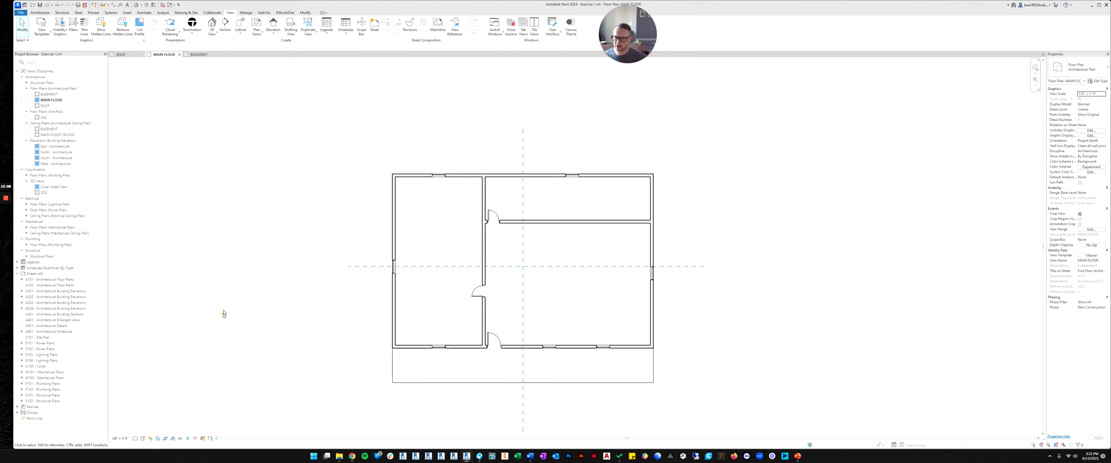
Step: Hide the crop region in the ROOF plan and review the roof outline
left_click(45, 106)
double_click(45, 106)
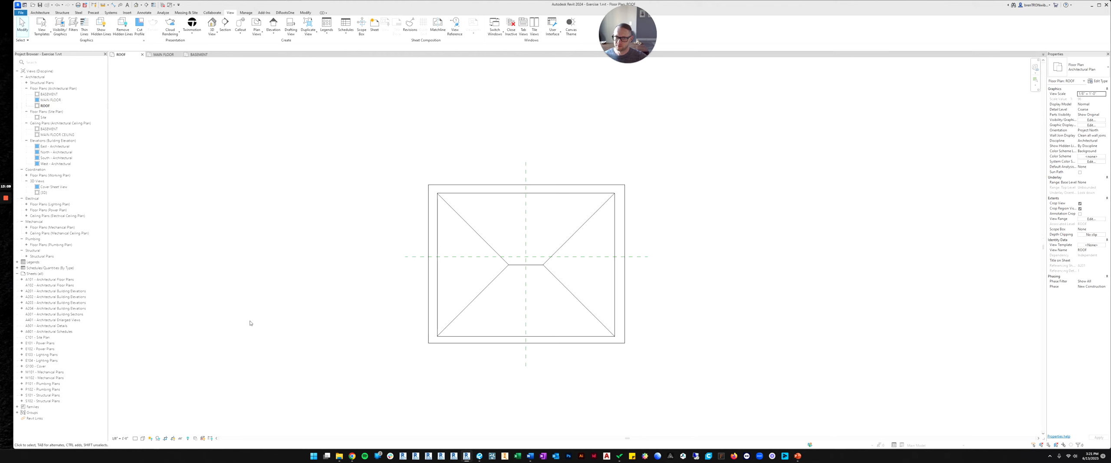
left_click(173, 438)
scroll(541, 281, "up", 3)
middle_click_drag(540, 281, 516, 218)
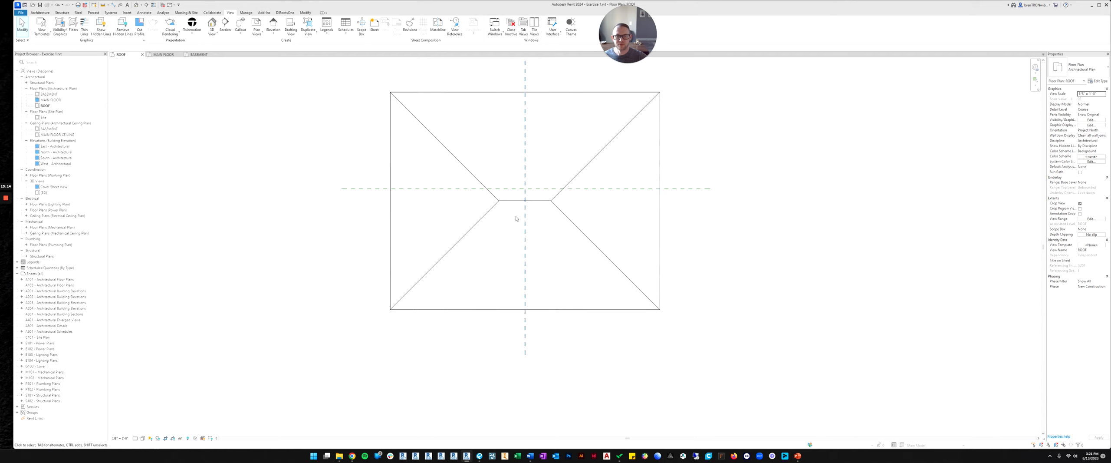
Step: Open the MAIN FLOOR floor plan and review its overall layout
middle_click_drag(513, 183, 509, 227)
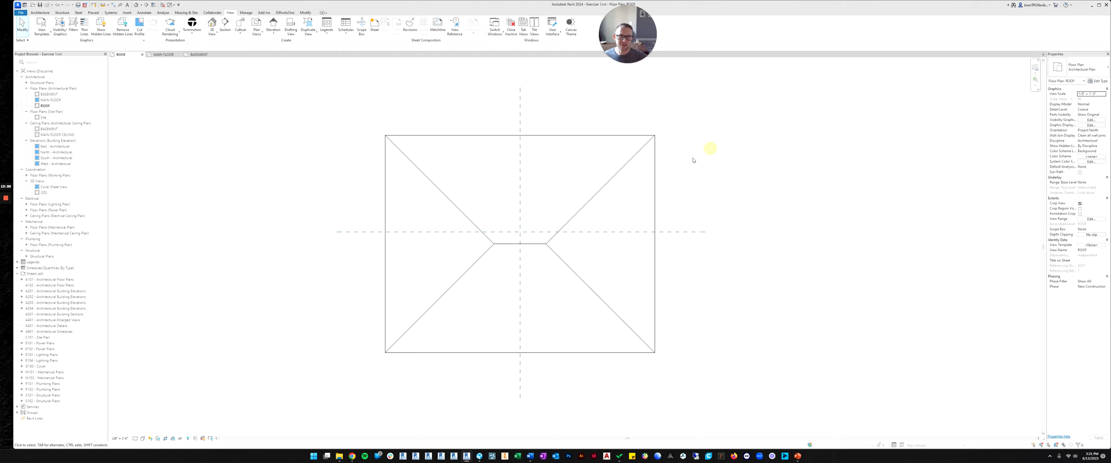
scroll(695, 161, "down", 1)
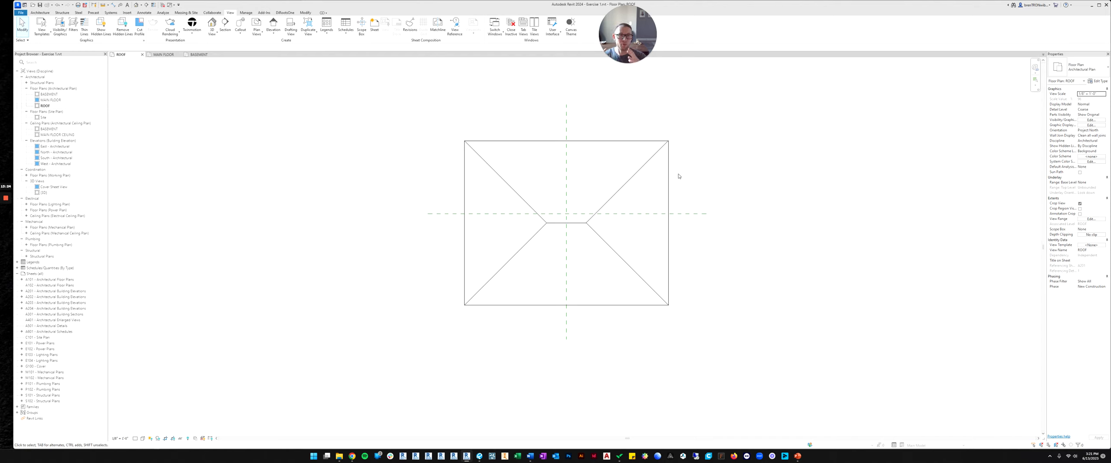
double_click(55, 101)
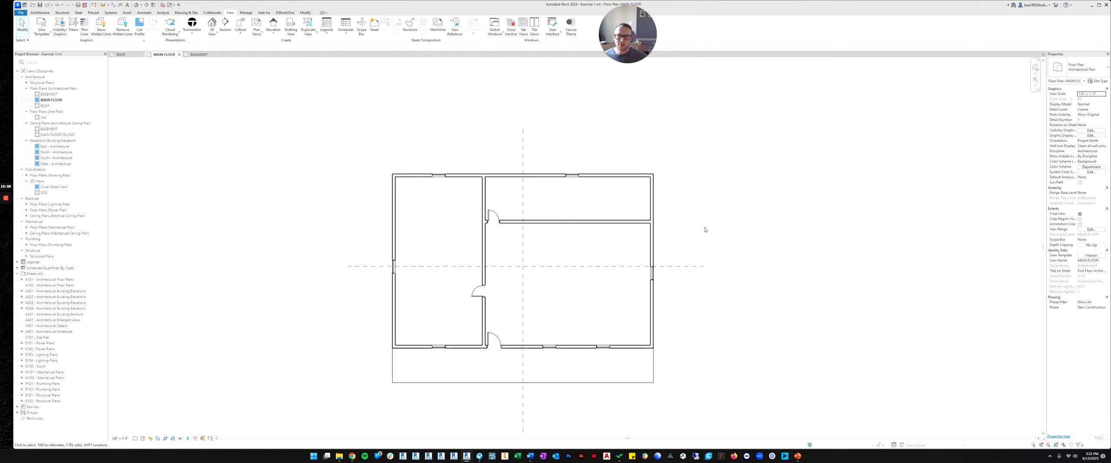
scroll(708, 217, "down", 1)
middle_click_drag(697, 240, 702, 232)
scroll(510, 260, "up", 3)
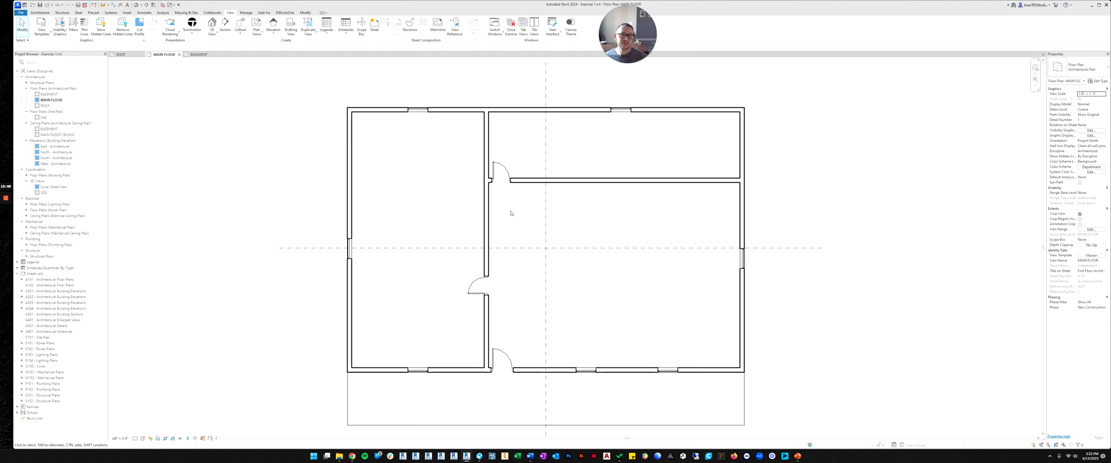
scroll(521, 213, "down", 2)
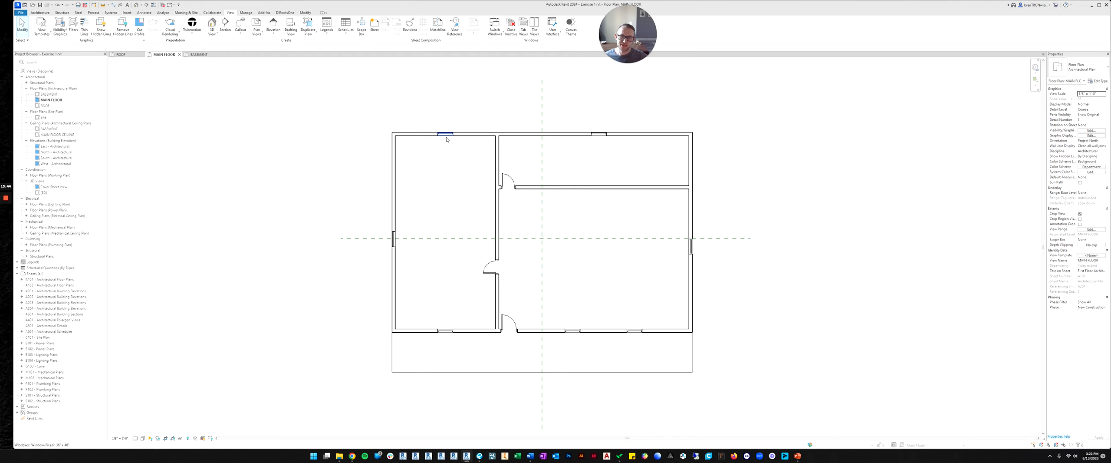
Step: Inspect the MAIN FLOOR plan's elements by selecting the long interior wall, the vertical center reference plane and the floor in turn
left_click(497, 154)
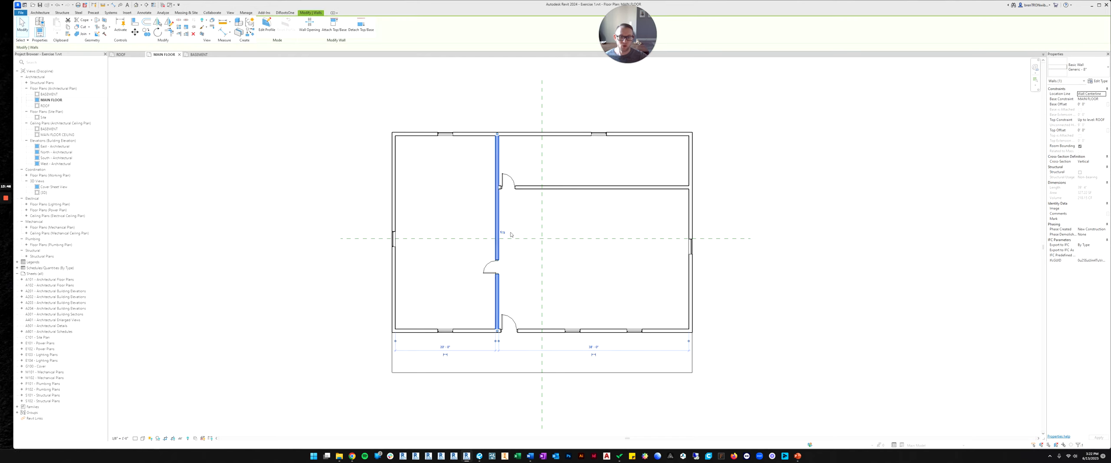
left_click(421, 369)
left_click(774, 319)
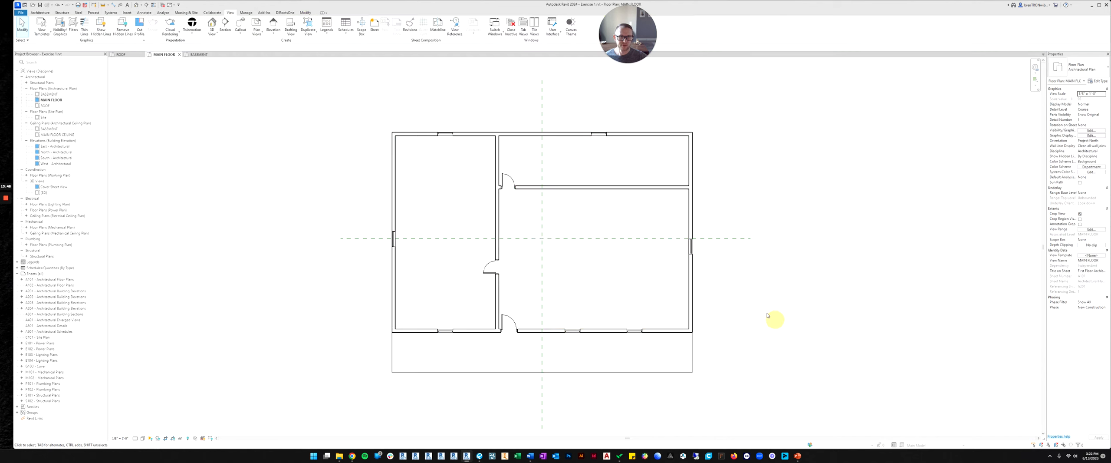
left_click(542, 219)
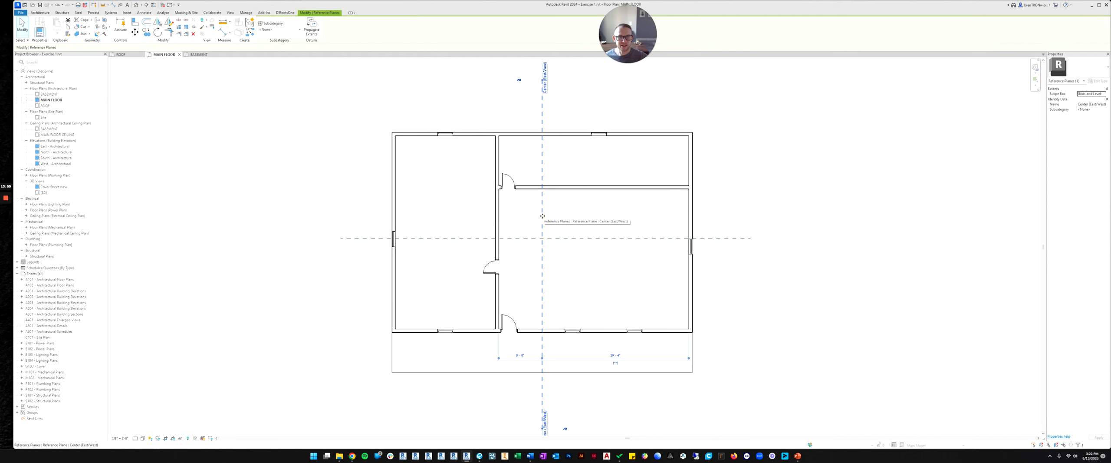
left_click(639, 112)
middle_click_drag(524, 247, 551, 242)
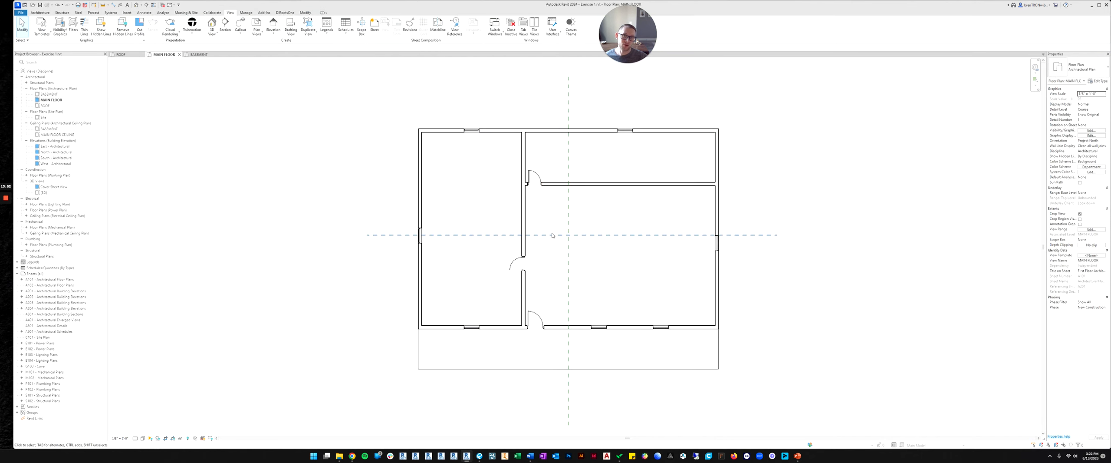
middle_click_drag(603, 218, 555, 216)
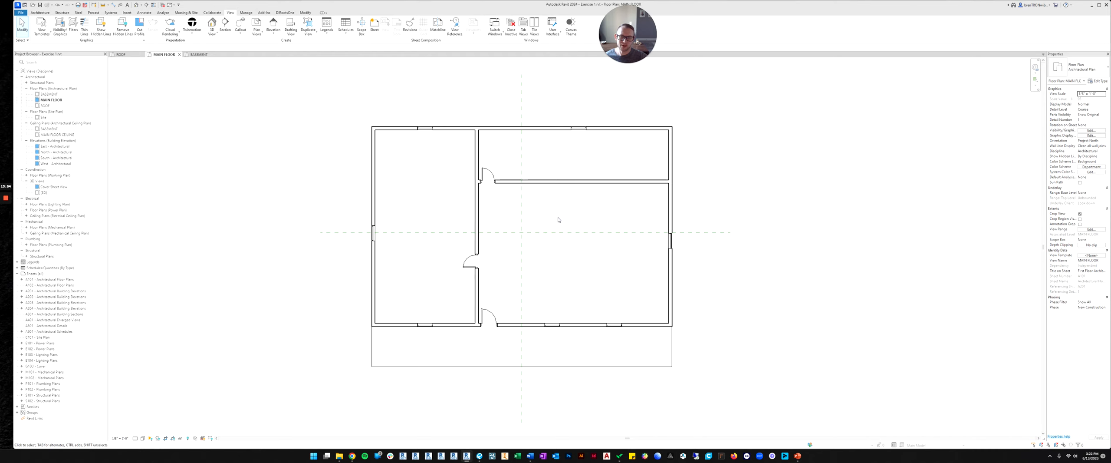
left_click(621, 366)
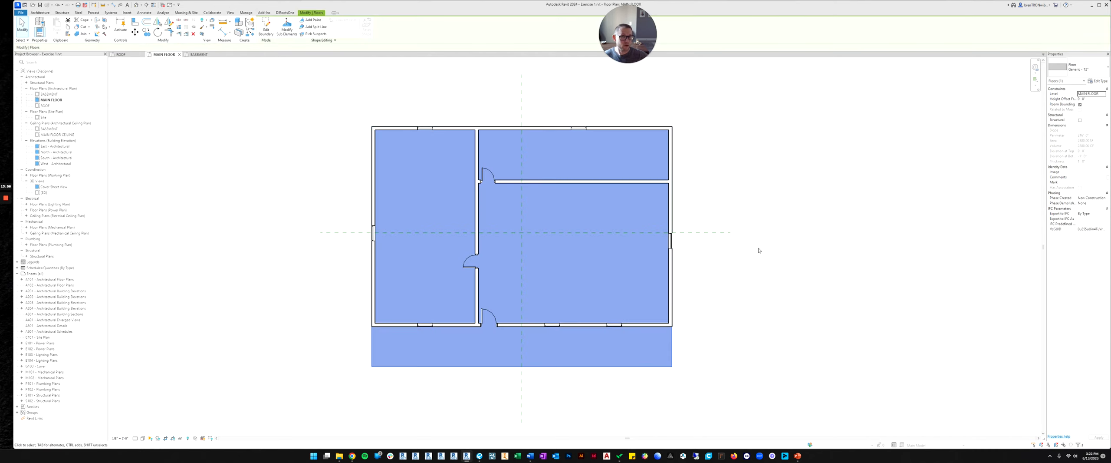
left_click(744, 218)
middle_click_drag(554, 264, 563, 270)
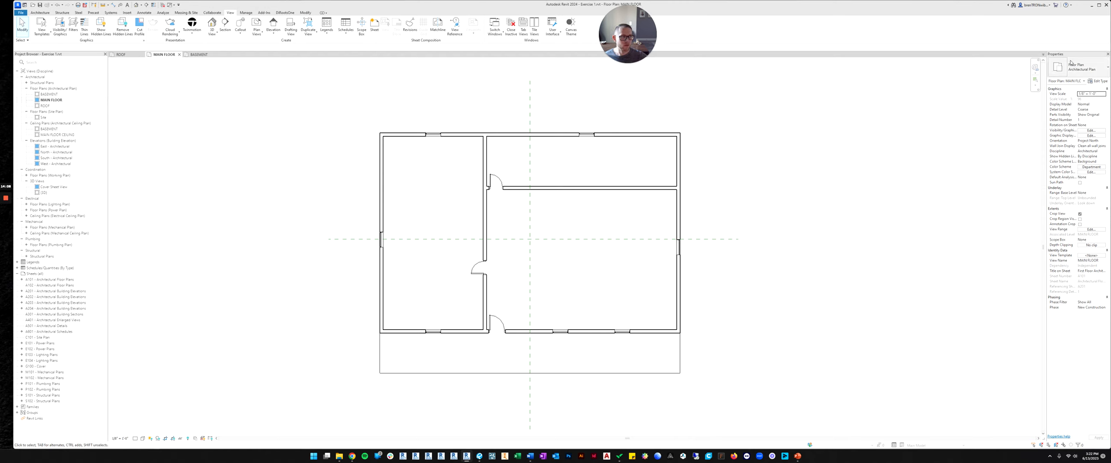
Step: Open the Visibility/Graphic Overrides for the MAIN FLOOR plan clear of the drawing, and compare the model and annotation categories
left_click(1090, 131)
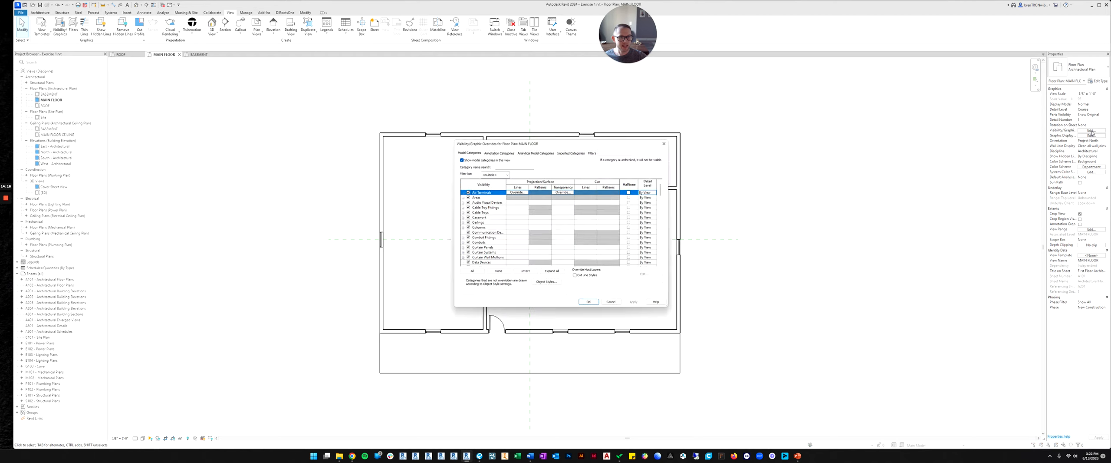
left_click_drag(571, 142, 813, 141)
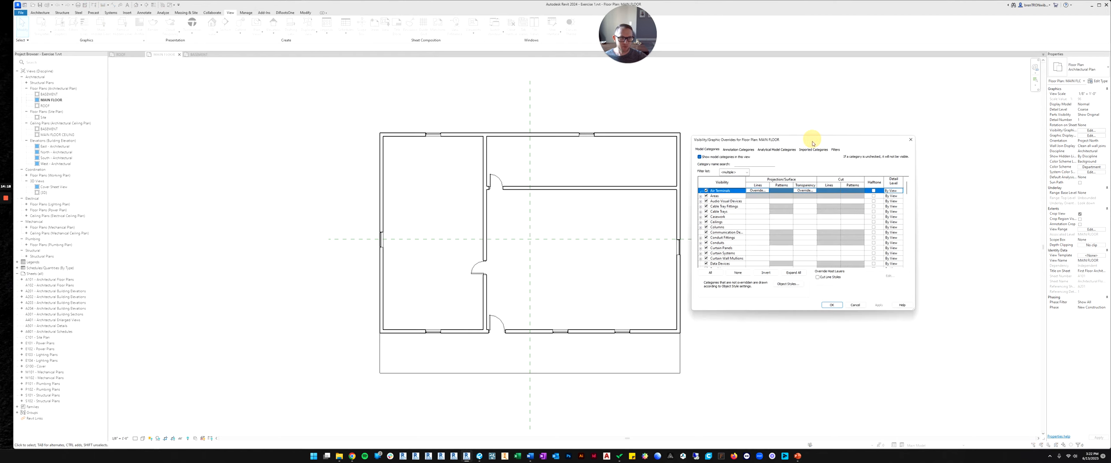
left_click(706, 150)
left_click(744, 149)
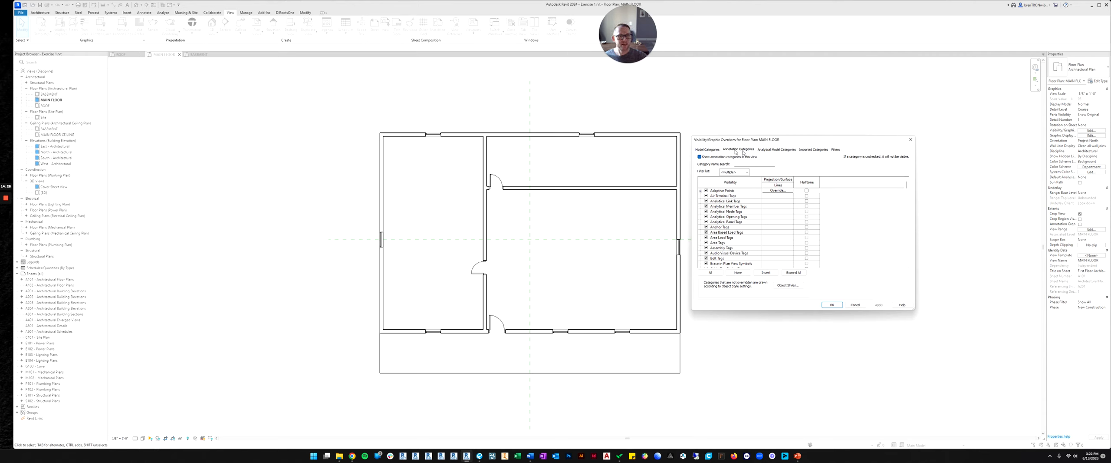
left_click(715, 150)
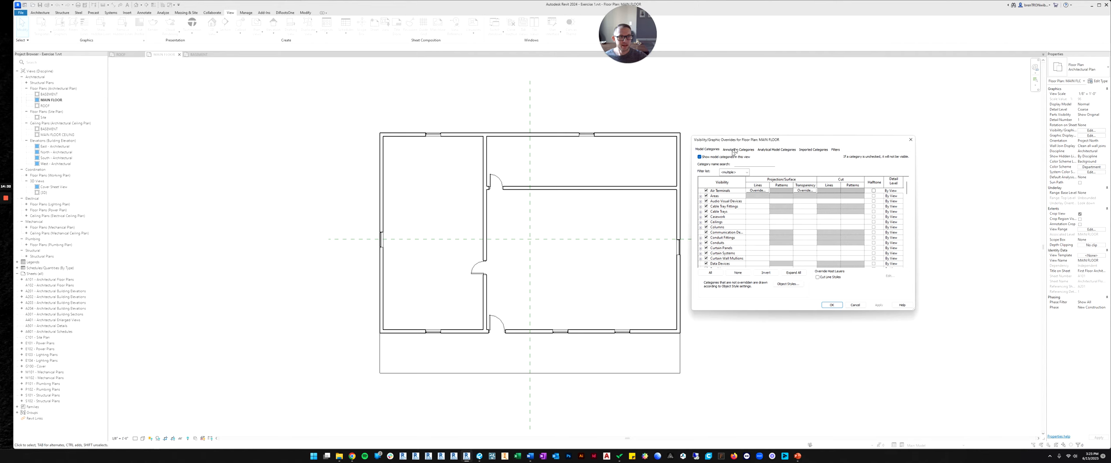
Step: Enlarge the Visibility/Graphic Overrides dialog and look through the full list of model categories
left_click_drag(756, 311, 756, 396)
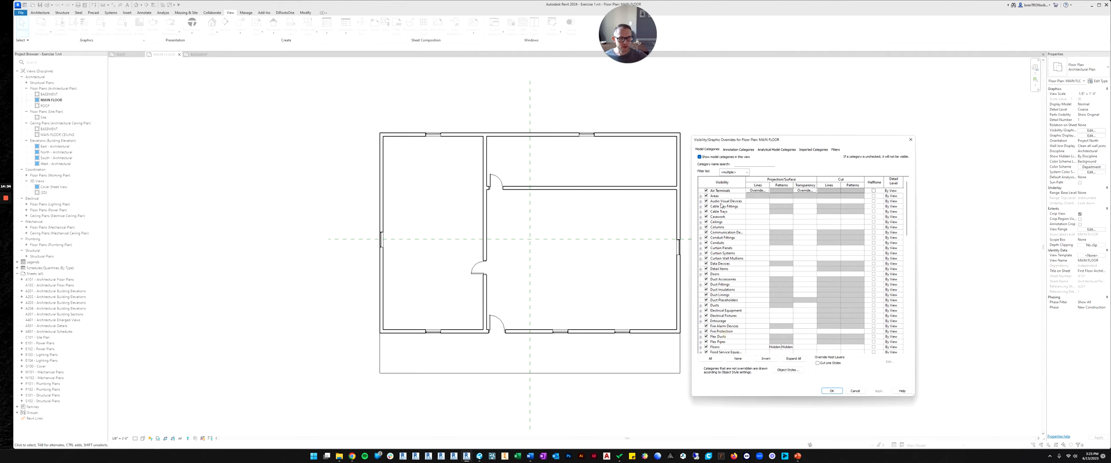
scroll(711, 239, "down", 1)
scroll(711, 239, "down", 14)
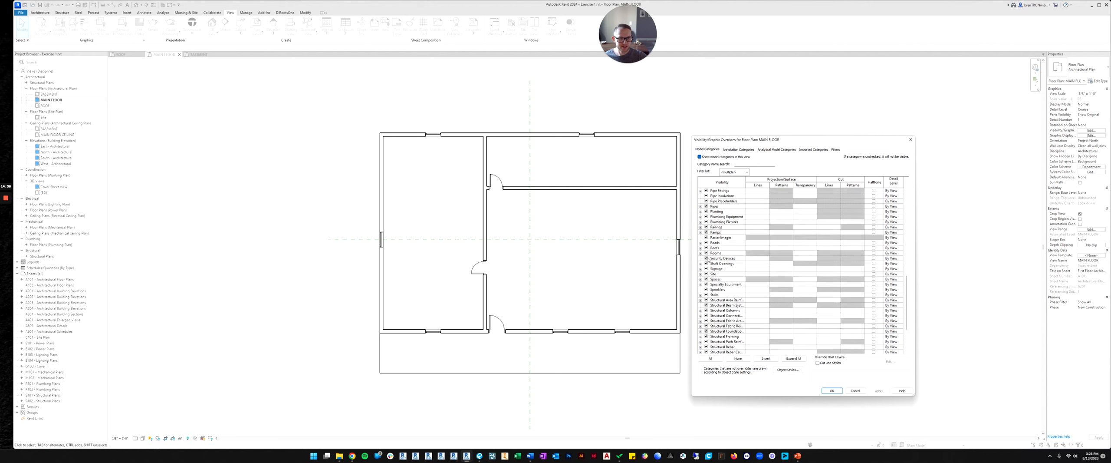
scroll(714, 236, "up", 15)
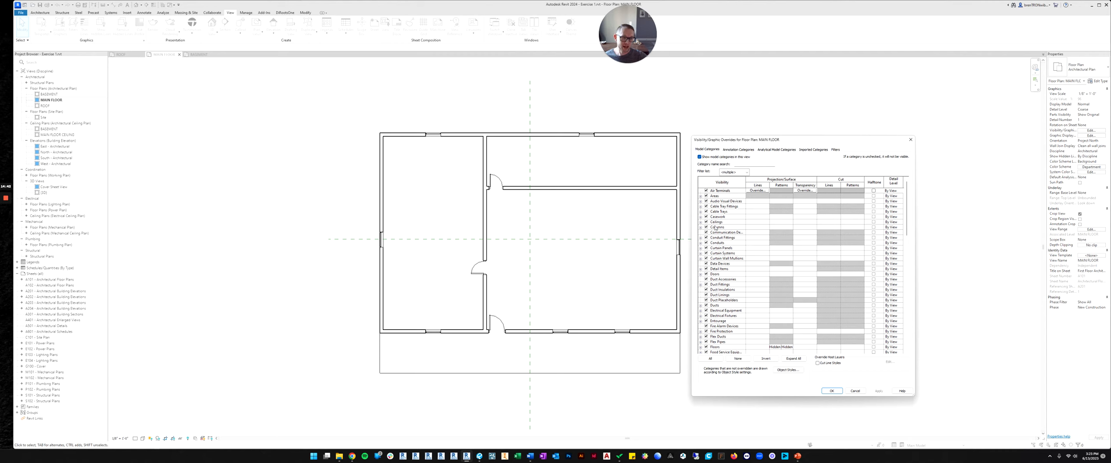
Step: Hide the Floors category in the MAIN FLOOR plan and apply it, and restore its visibility
scroll(715, 228, "down", 5)
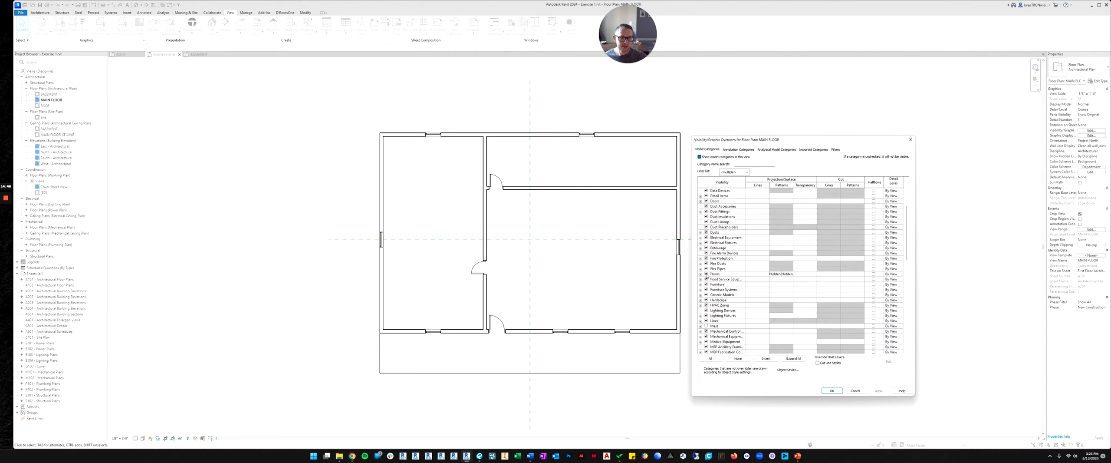
left_click(706, 274)
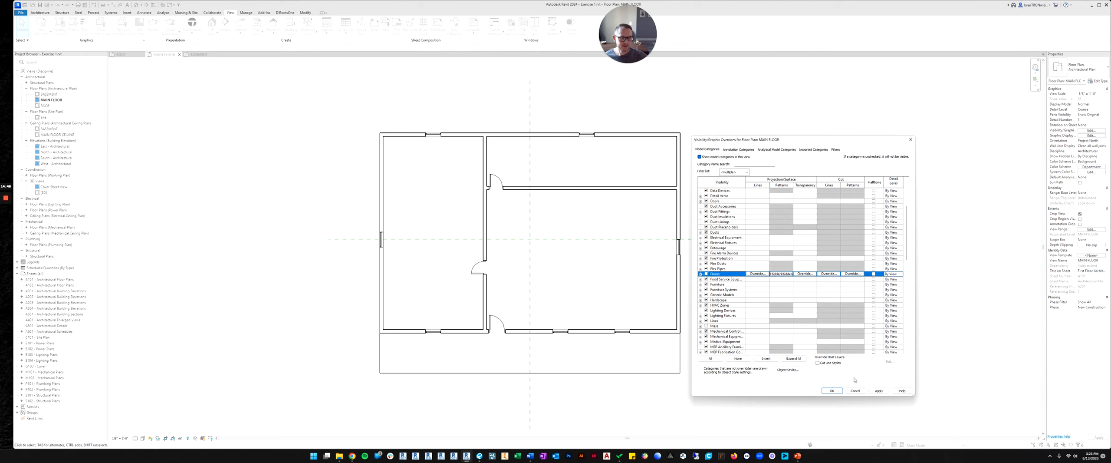
left_click(878, 390)
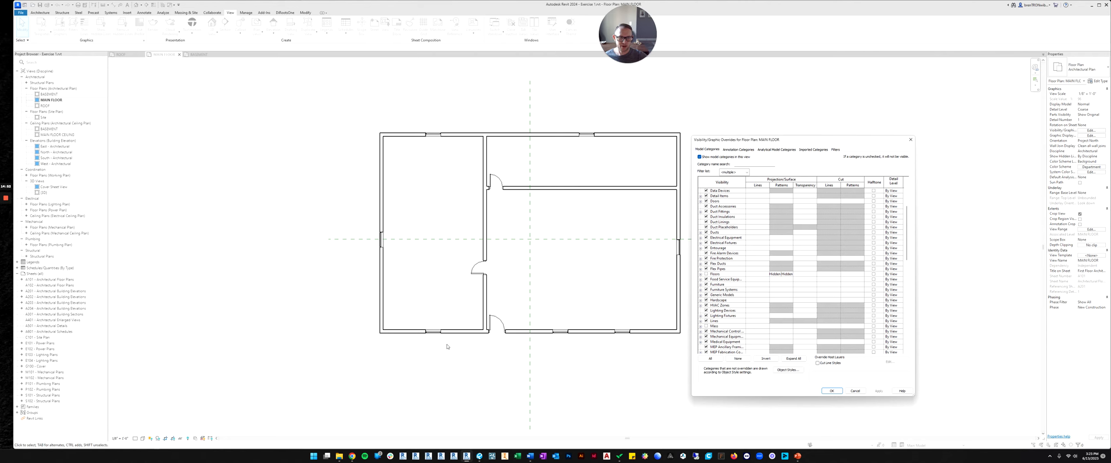
left_click(706, 274)
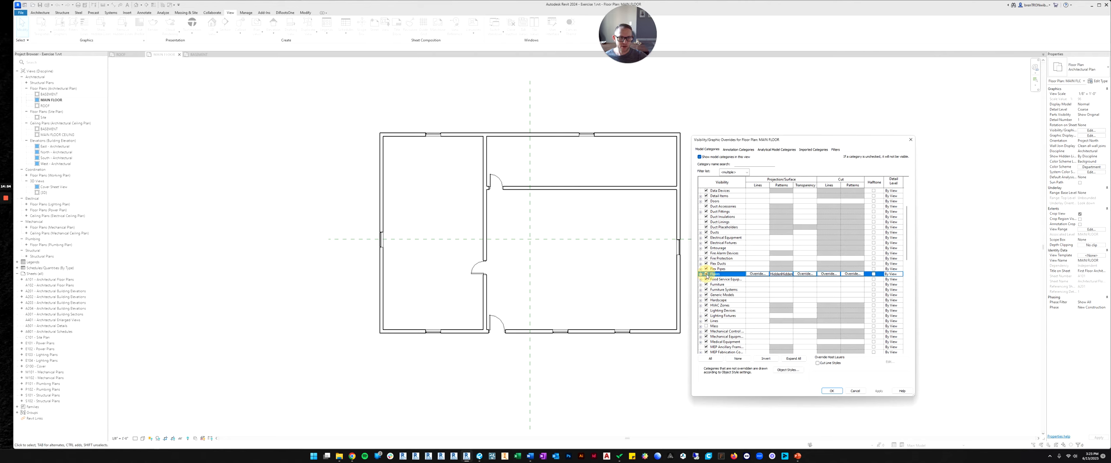
left_click(878, 390)
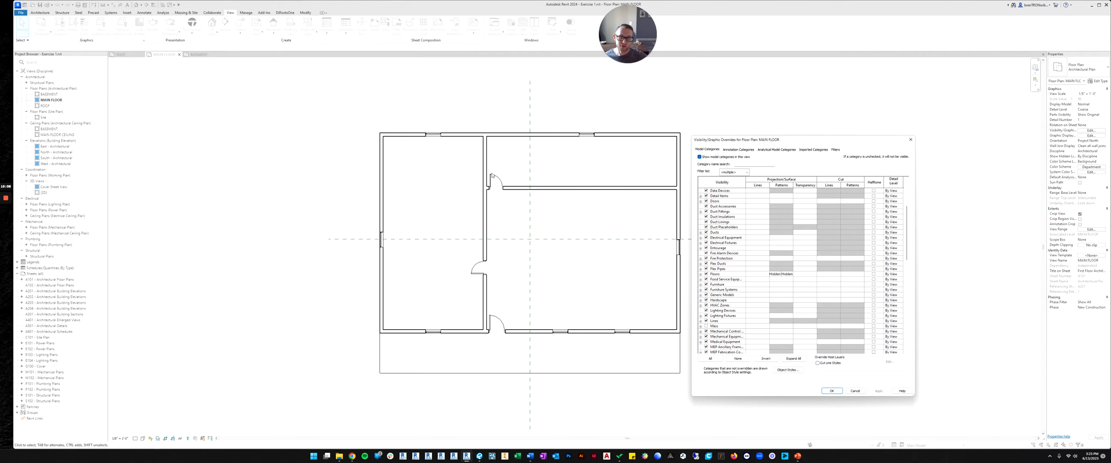
Step: Hide the Doors category in the MAIN FLOOR plan and apply it, and restore its visibility
scroll(716, 248, "up", 3)
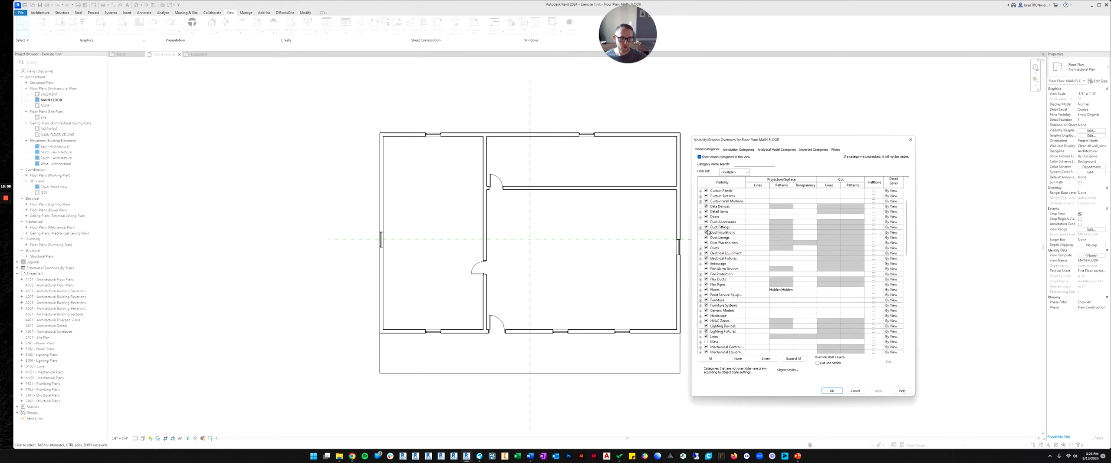
left_click(706, 227)
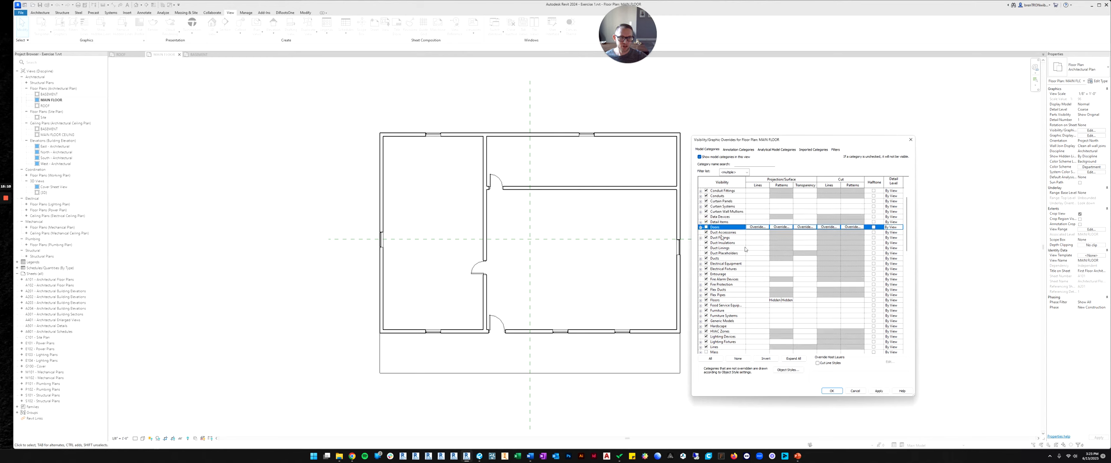
left_click(880, 391)
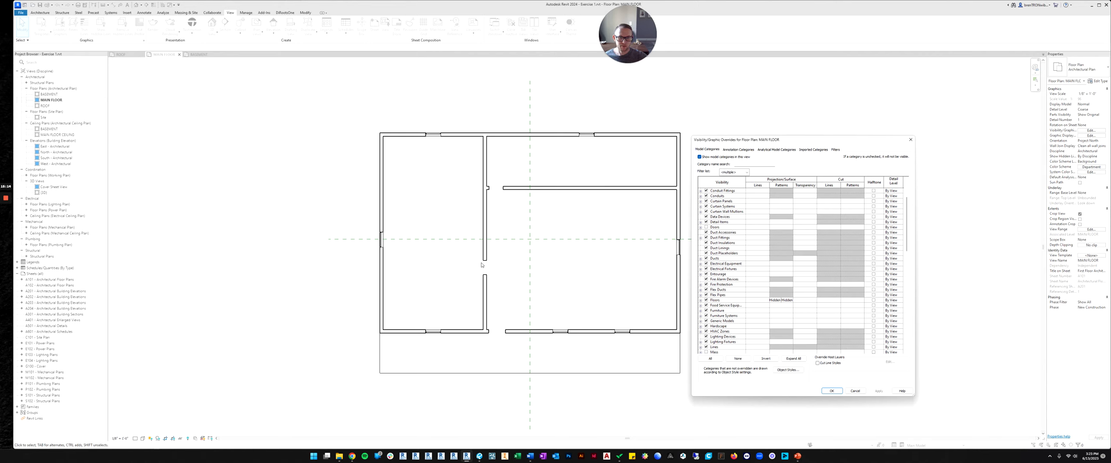
left_click(706, 227)
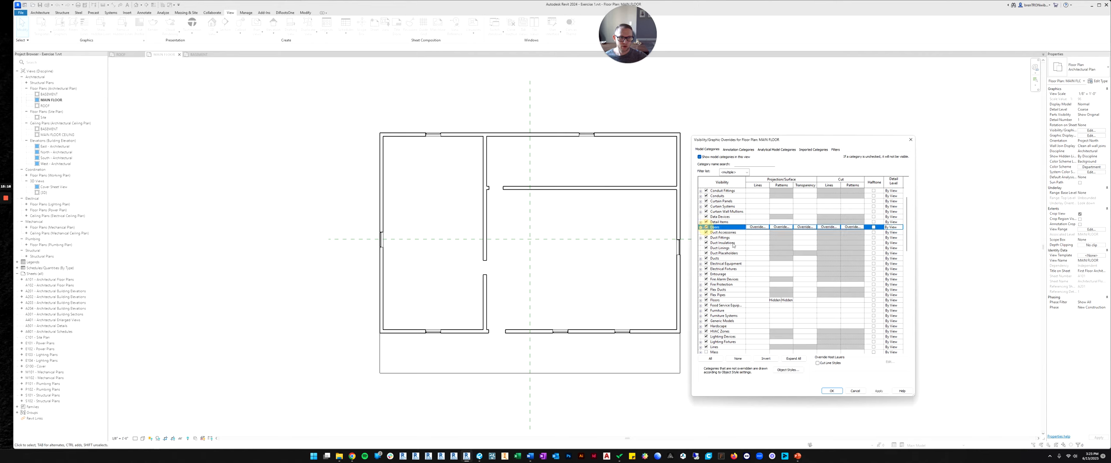
left_click(878, 390)
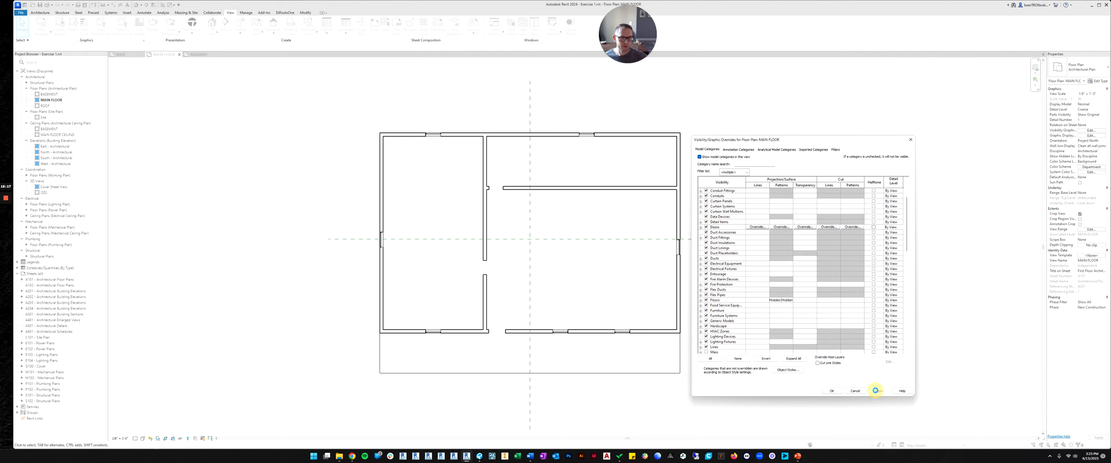
Step: Apply Halftone to the Doors category in the MAIN FLOOR plan, and remove the halftone again
left_click(714, 228)
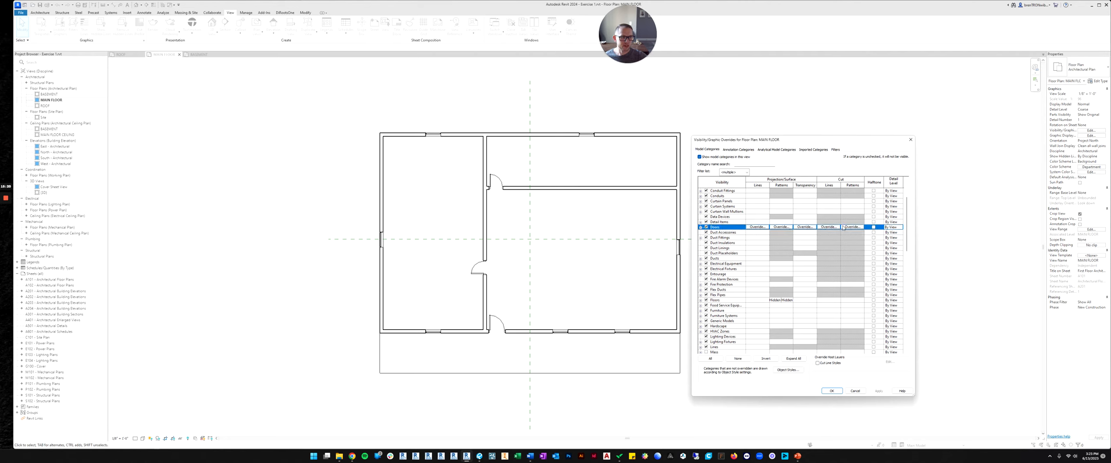
left_click(873, 227)
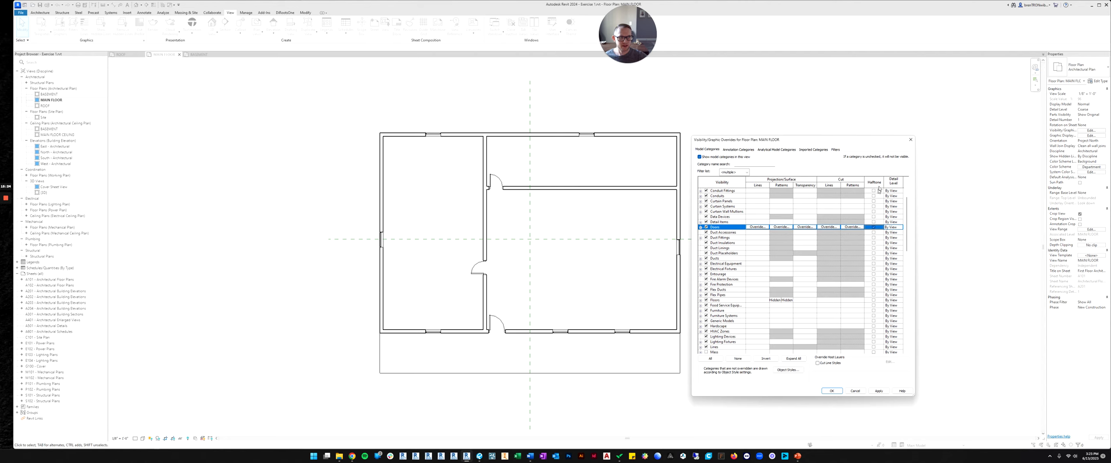
left_click(879, 390)
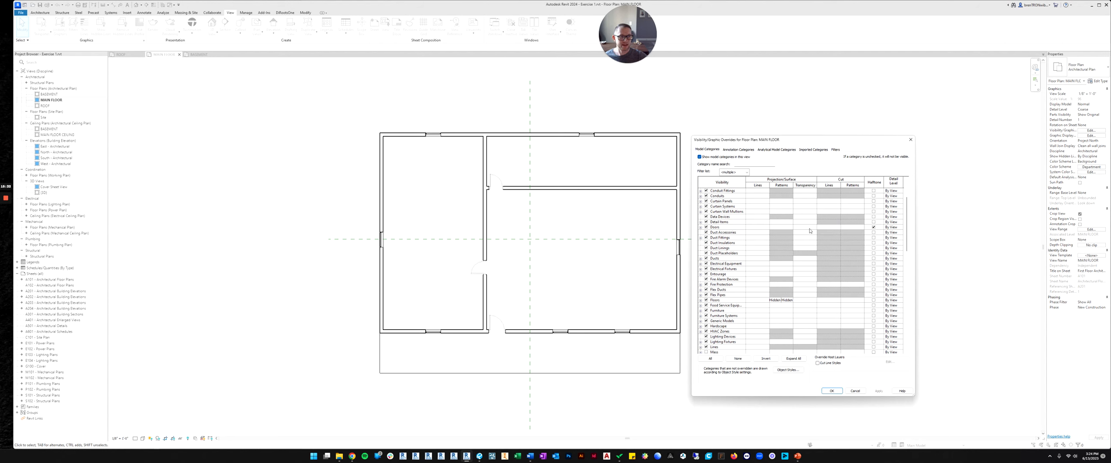
left_click(712, 227)
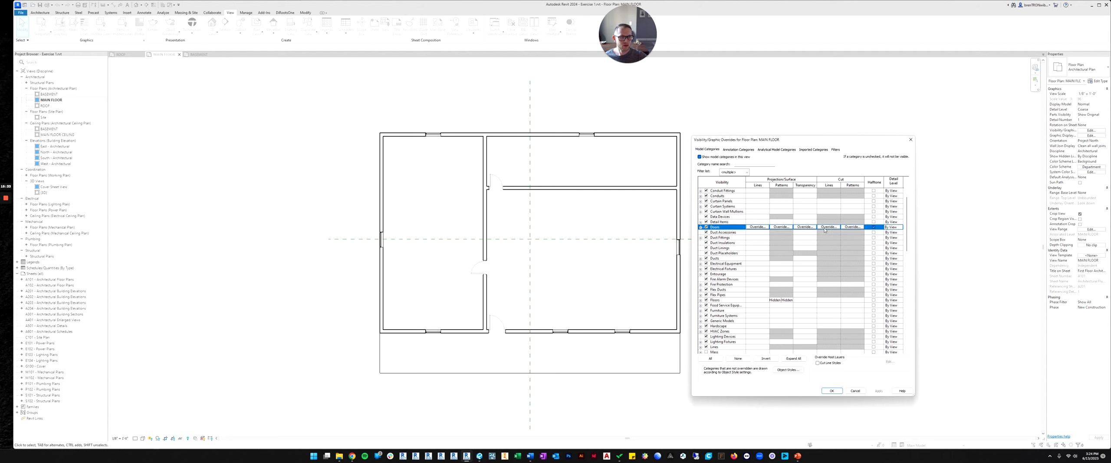
left_click(873, 227)
left_click(879, 390)
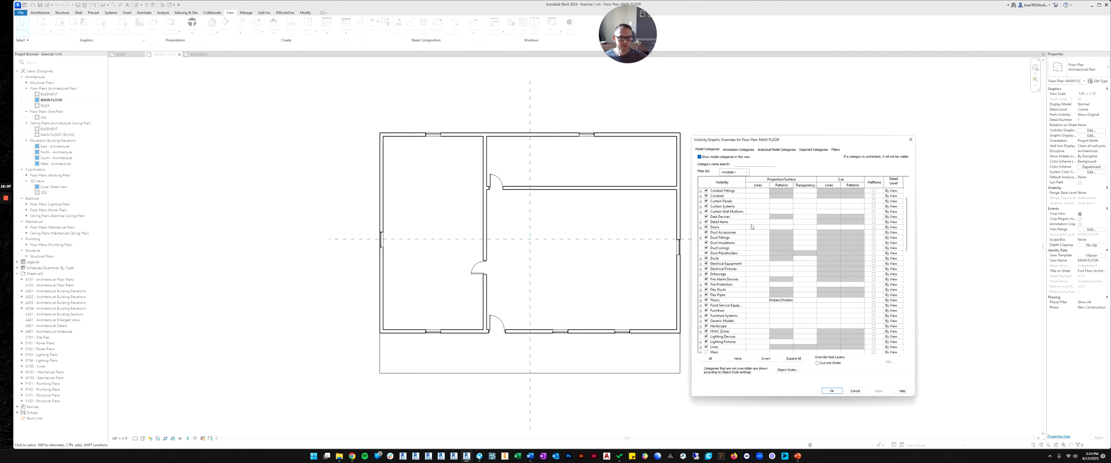
Step: Override the cut line color of the Doors category to red in the MAIN FLOOR plan and apply it
left_click(714, 227)
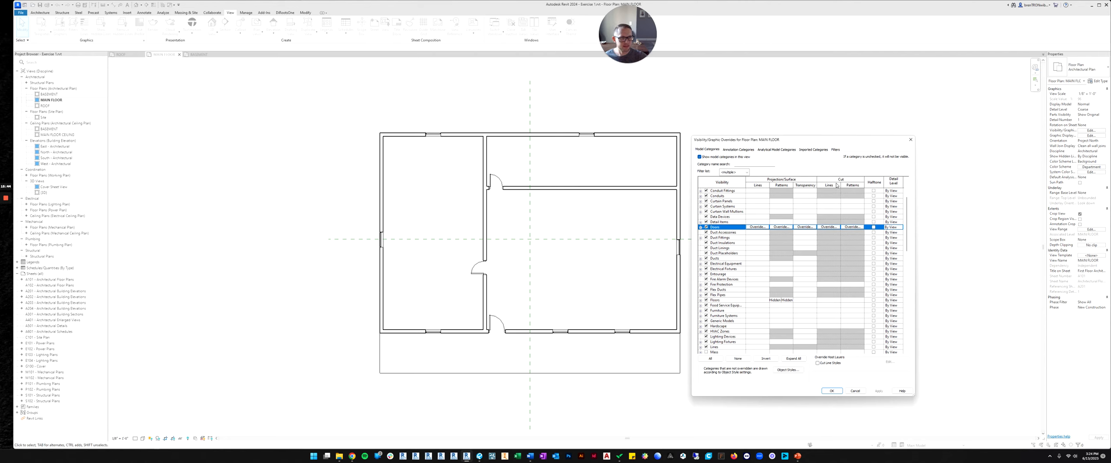
left_click(829, 227)
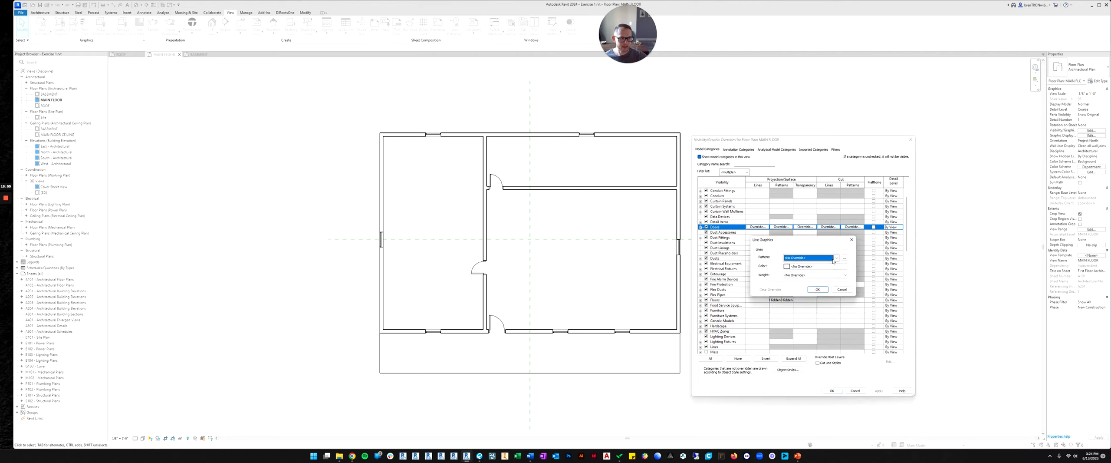
left_click(796, 267)
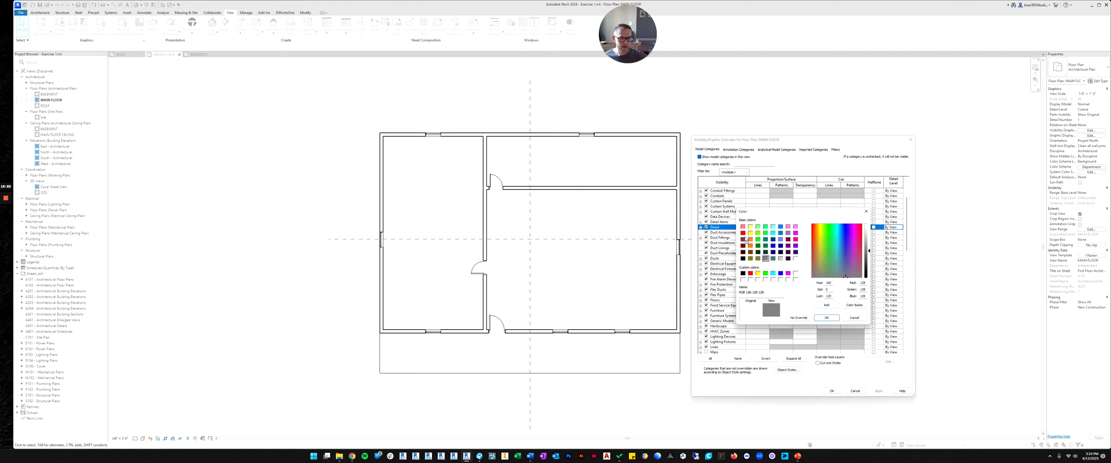
left_click(743, 233)
left_click(825, 317)
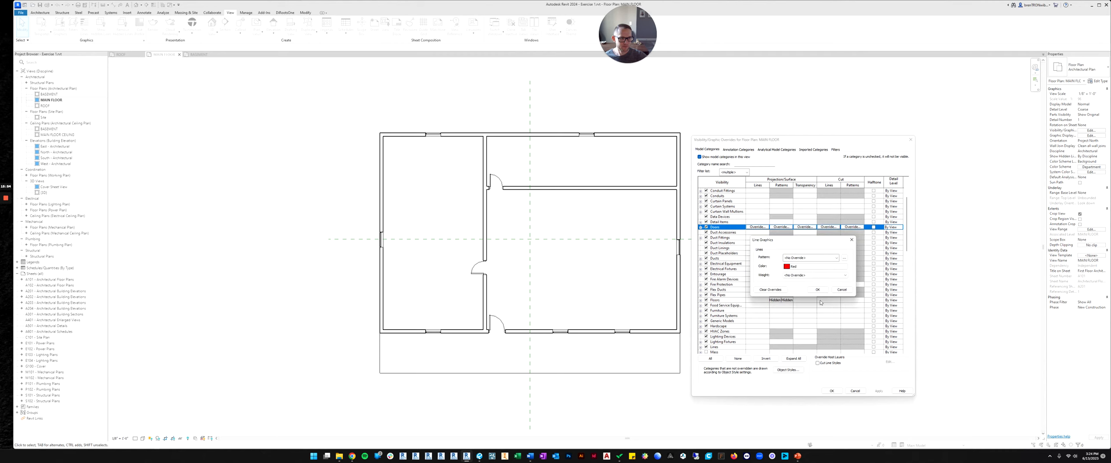
left_click(817, 289)
left_click(879, 391)
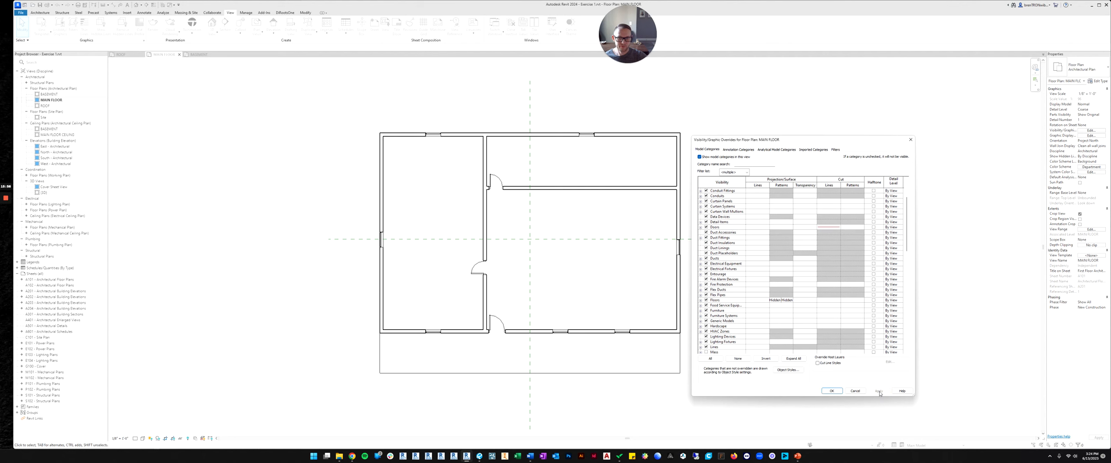
left_click(831, 390)
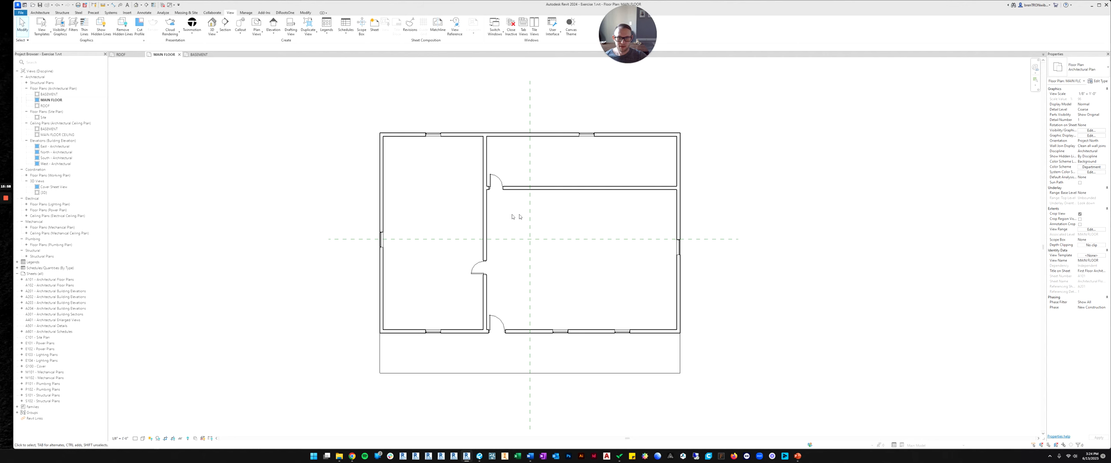
left_click(581, 213)
left_click(781, 247)
left_click(1088, 229)
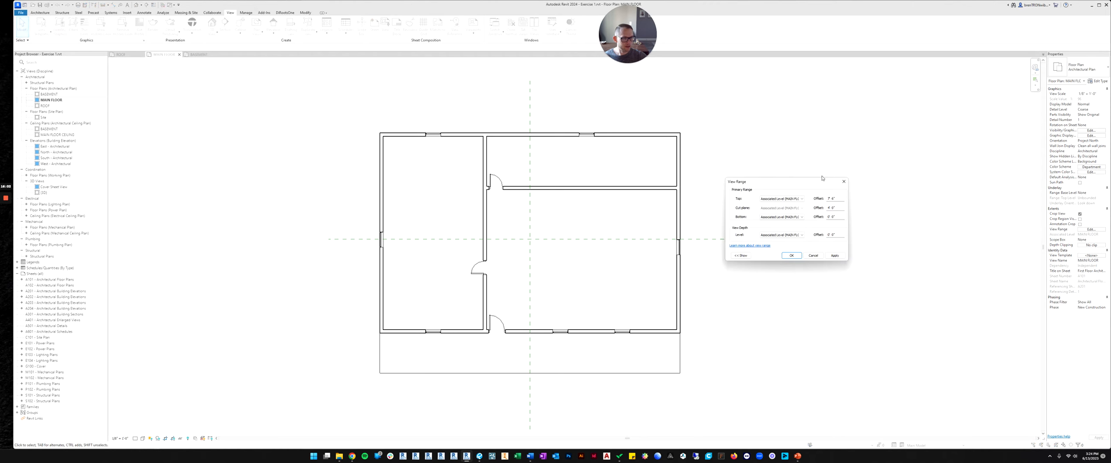
left_click(843, 182)
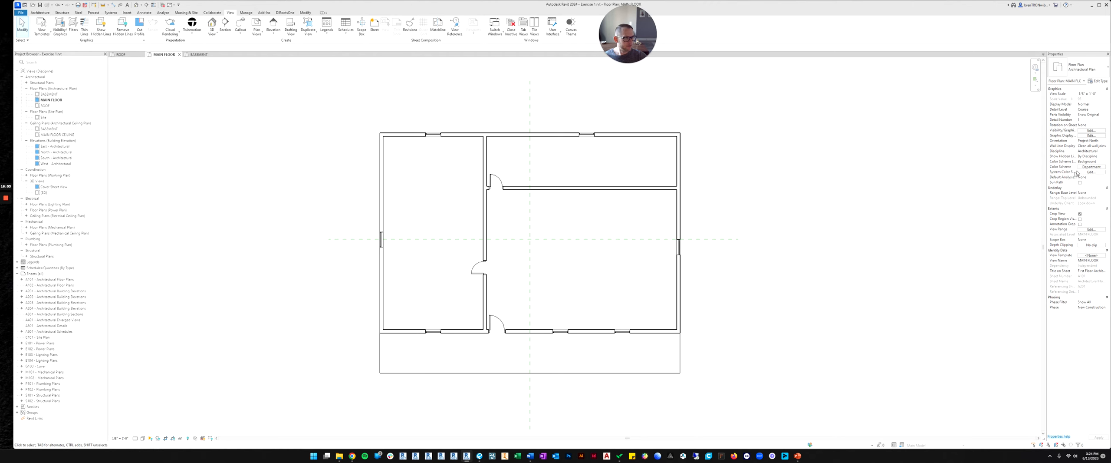
Step: Override the projection line color of the Doors category to red in the MAIN FLOOR plan and apply it
left_click(1091, 130)
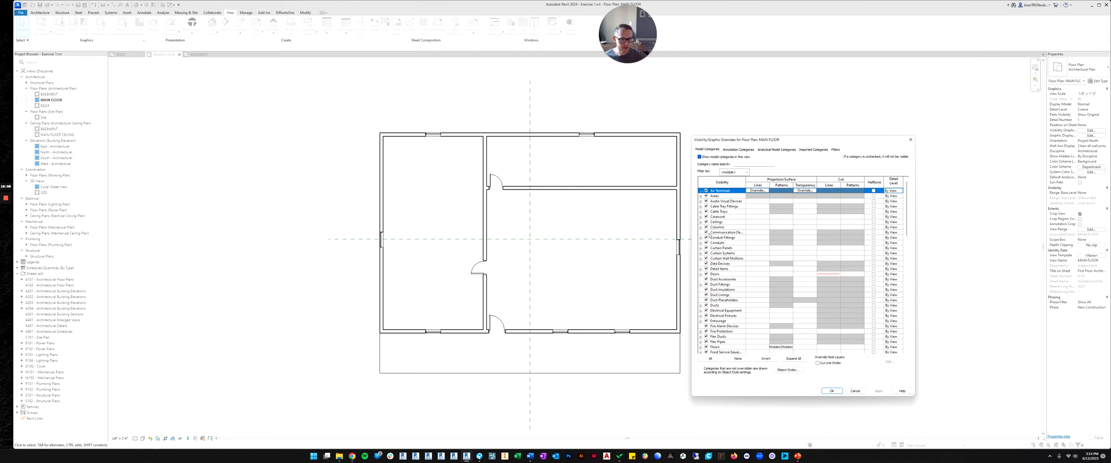
left_click(715, 273)
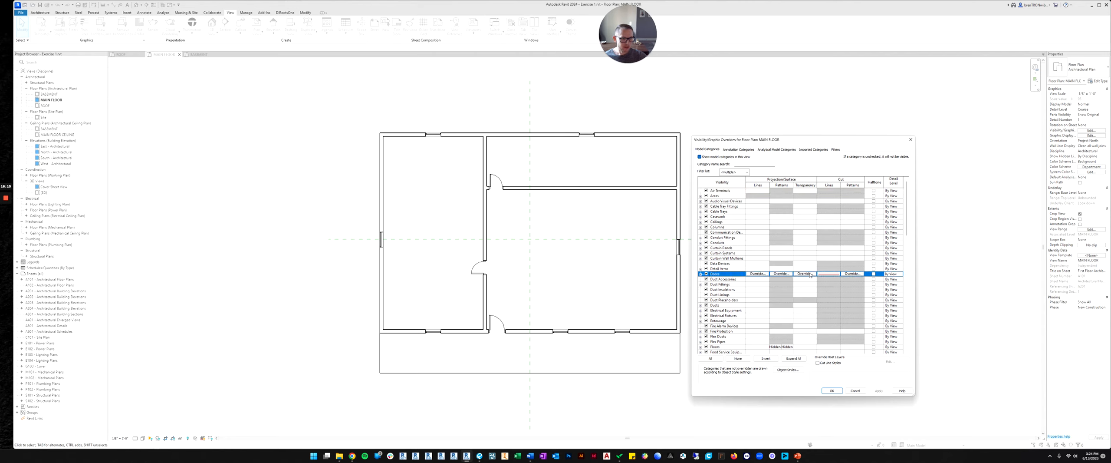
left_click(756, 274)
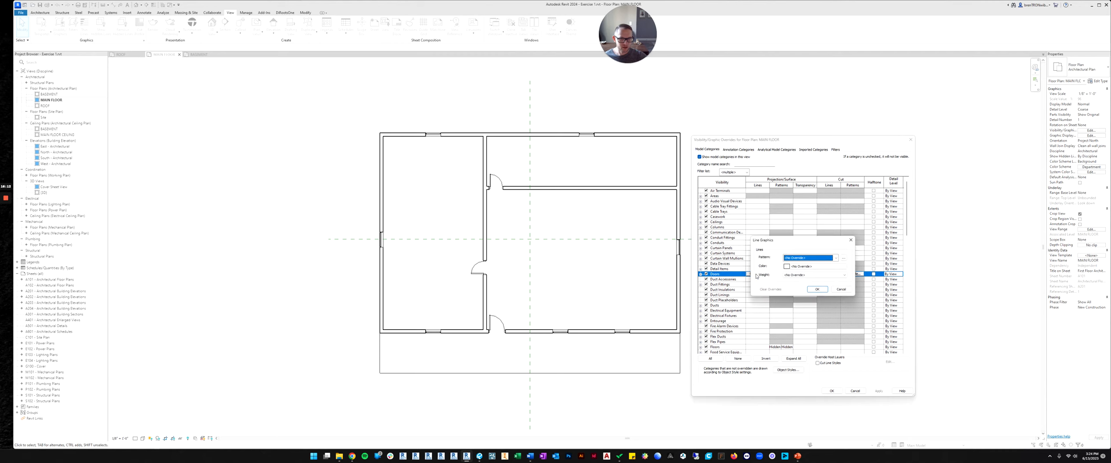
left_click(807, 266)
left_click(743, 233)
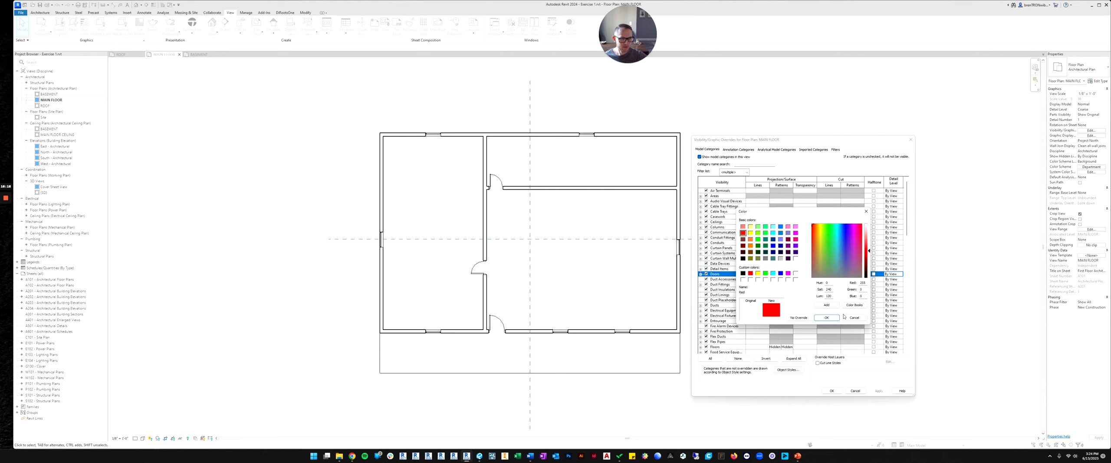
left_click(826, 317)
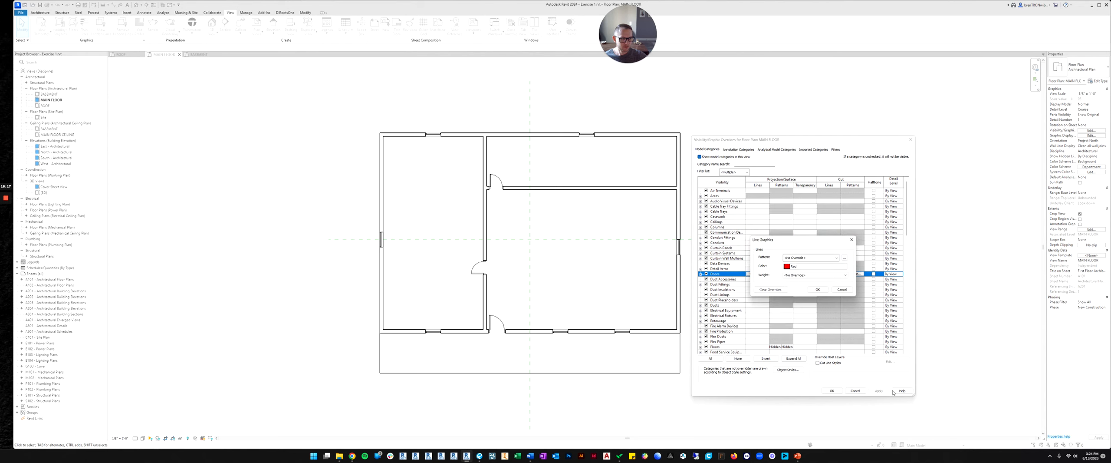
left_click(818, 290)
left_click(879, 391)
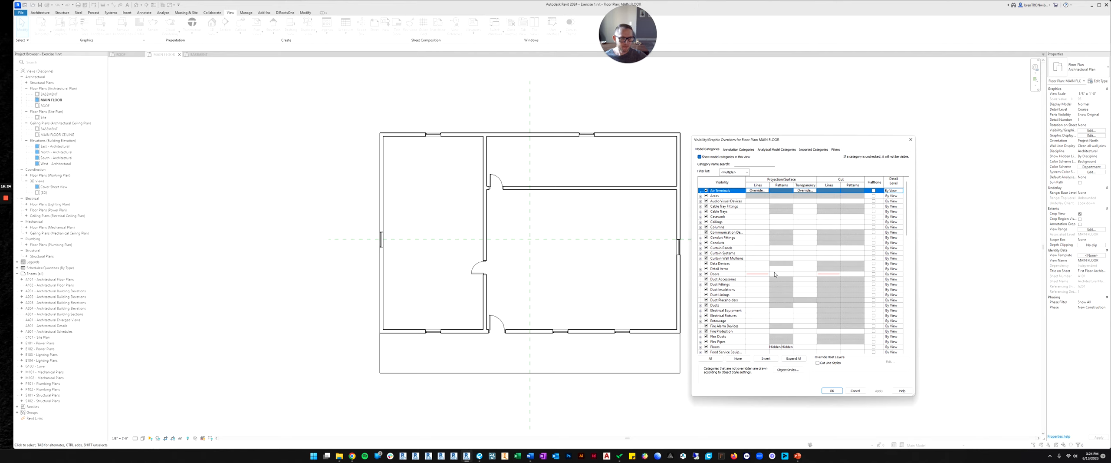
Step: Check the line overrides of the Doors category and examine how the doors display in the MAIN FLOOR plan
left_click(803, 274)
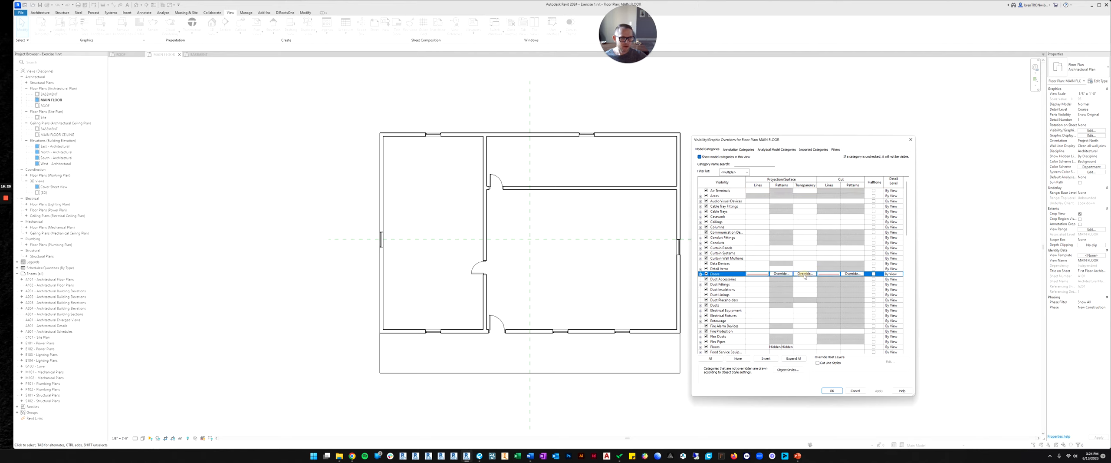
left_click(826, 275)
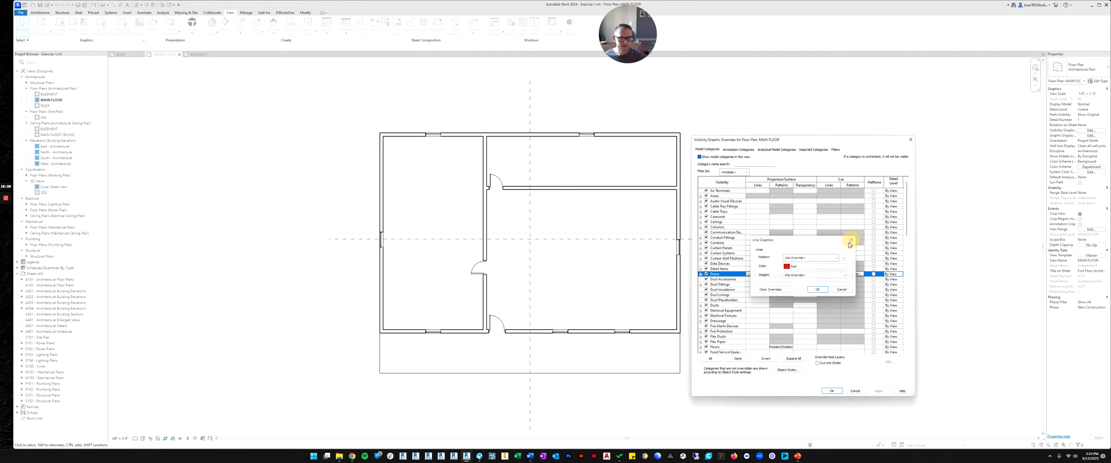
left_click(851, 240)
left_click(832, 391)
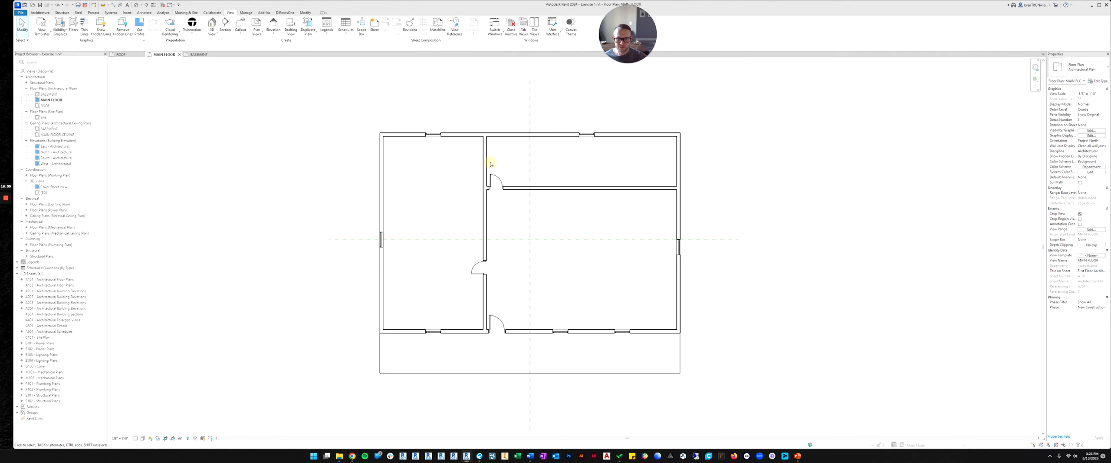
scroll(489, 170, "up", 5)
scroll(489, 171, "down", 5)
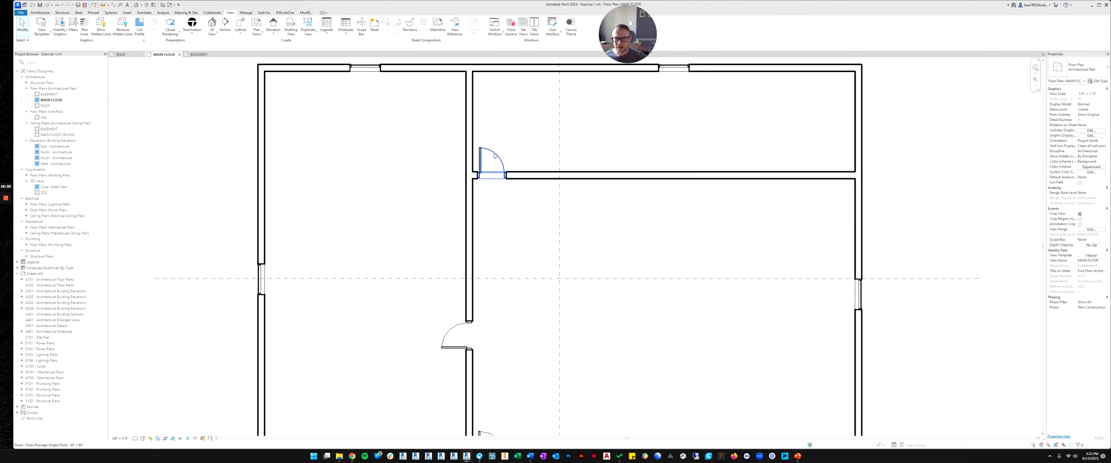
scroll(507, 291, "down", 4)
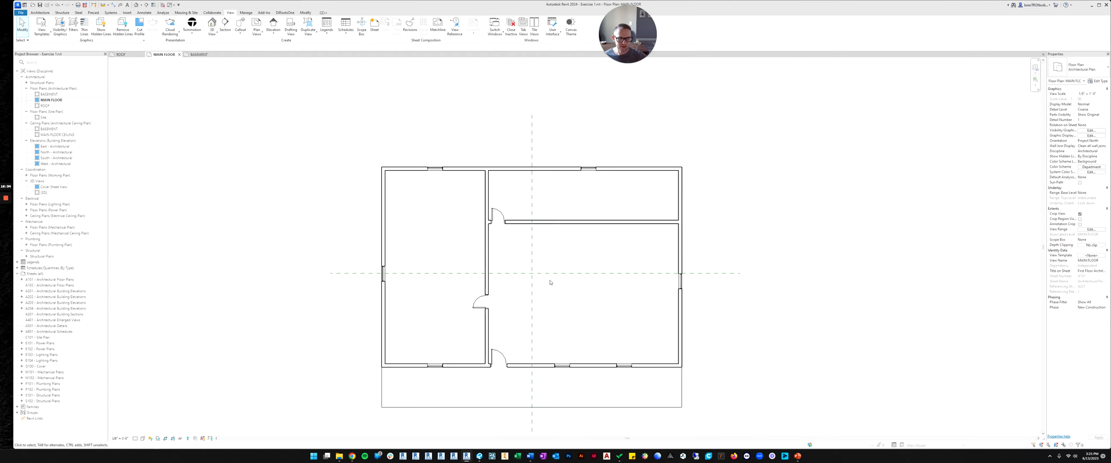
middle_click_drag(557, 283, 612, 267)
scroll(579, 282, "up", 2)
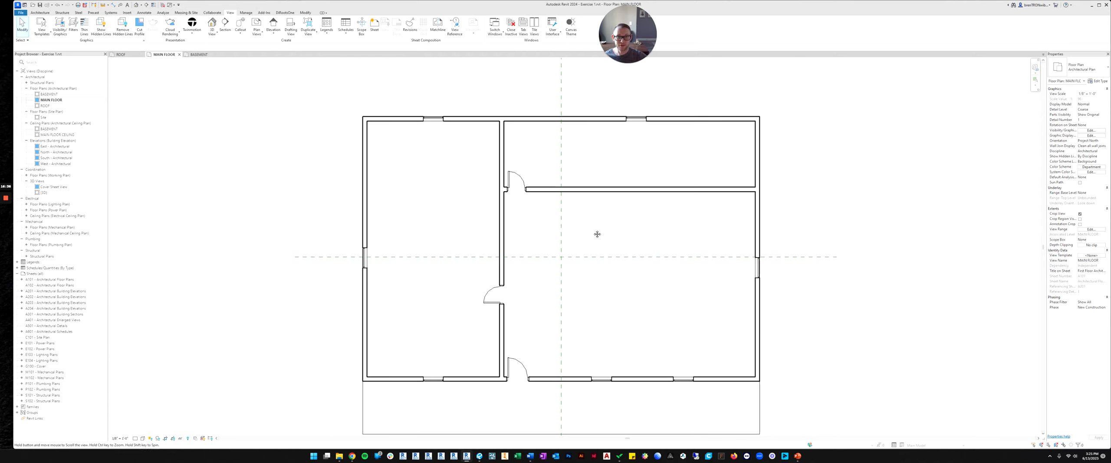
middle_click_drag(595, 235, 631, 208)
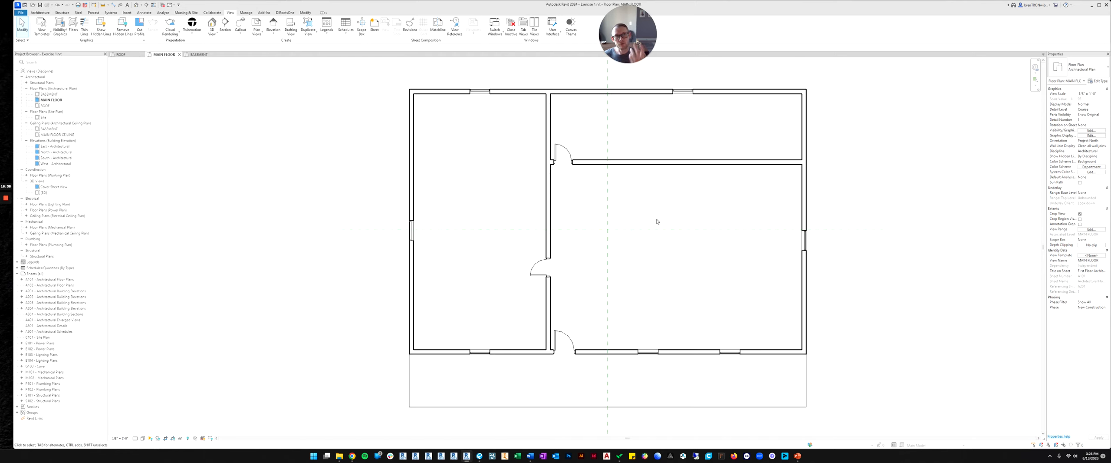
scroll(657, 222, "down", 2)
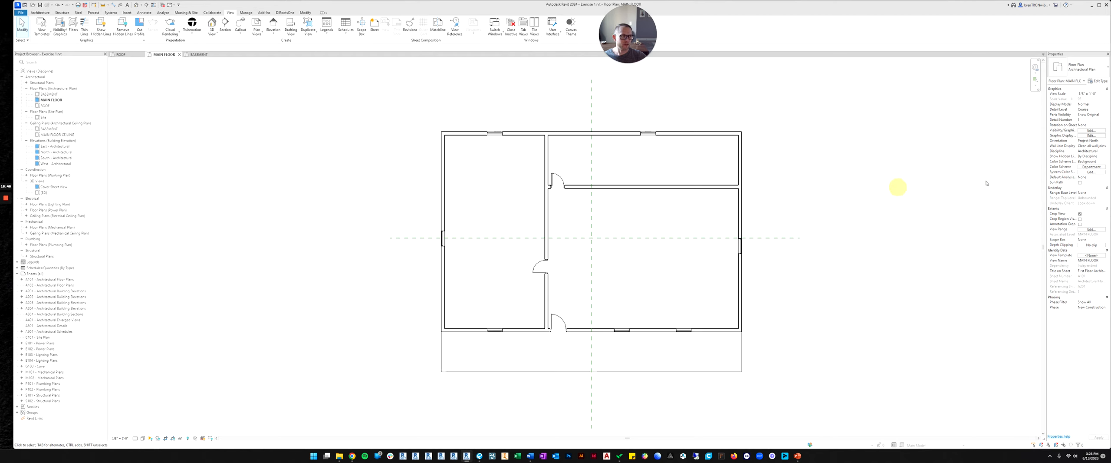
left_click(1090, 131)
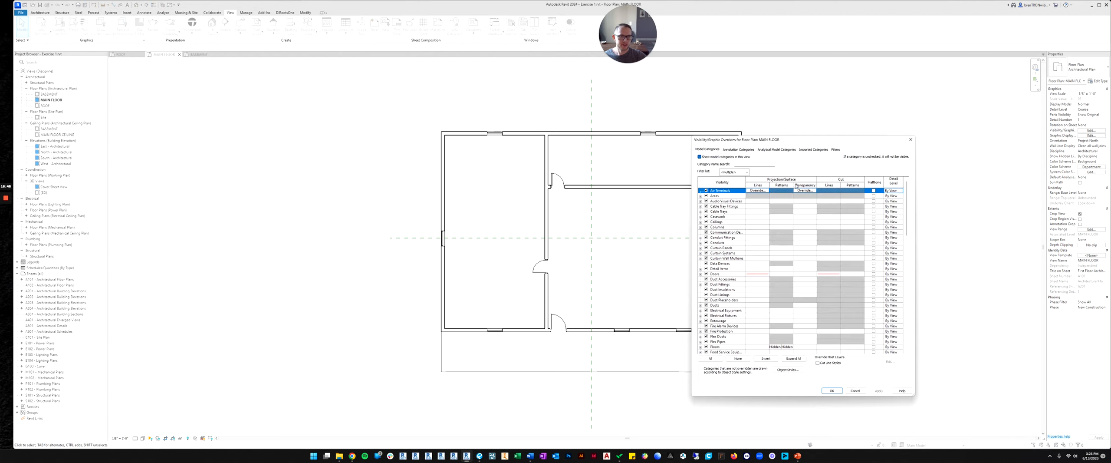
left_click(910, 140)
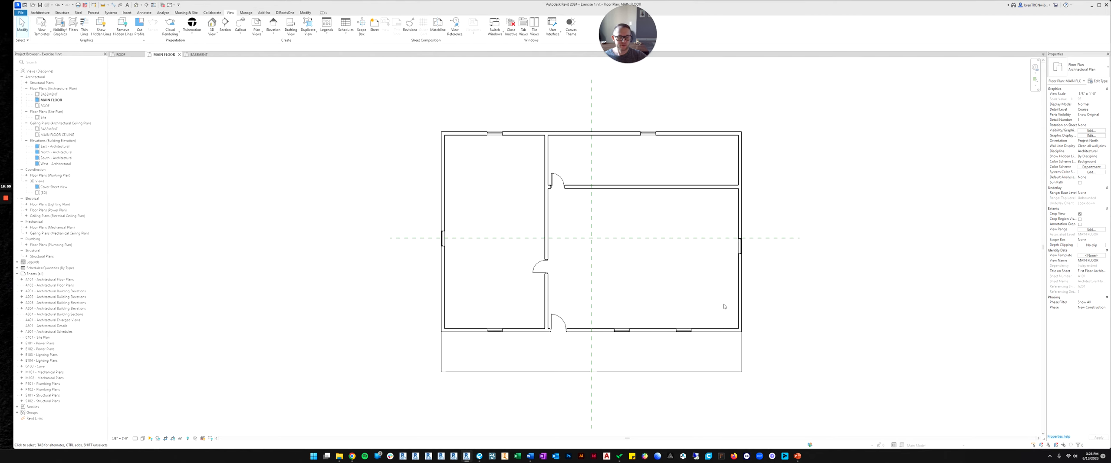
Step: Select the horizontal center line across the plan to identify its element type, and clear the selection
scroll(729, 300, "down", 1)
mouse_move(730, 300)
middle_mouse_down()
mouse_move(680, 294)
mouse_move(714, 299)
middle_mouse_up()
scroll(680, 295, "up", 2)
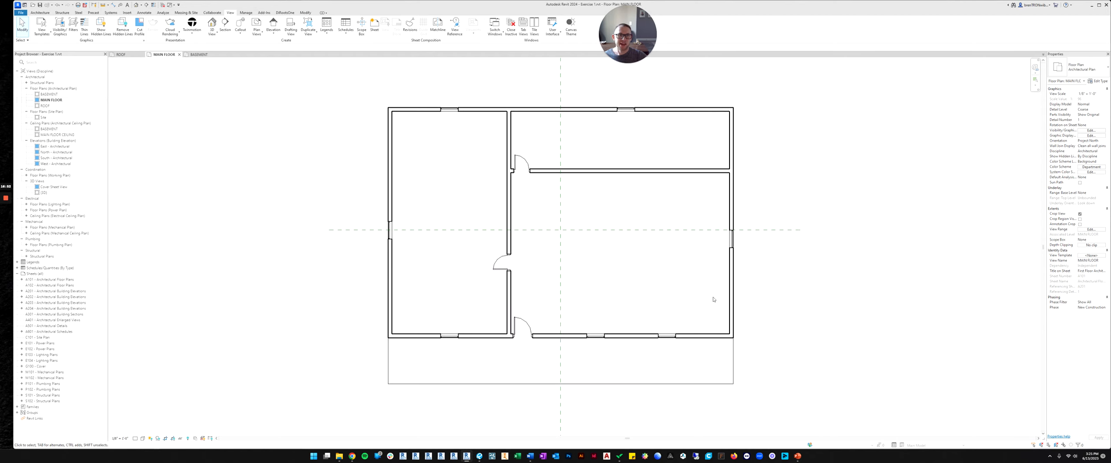
left_click(631, 229)
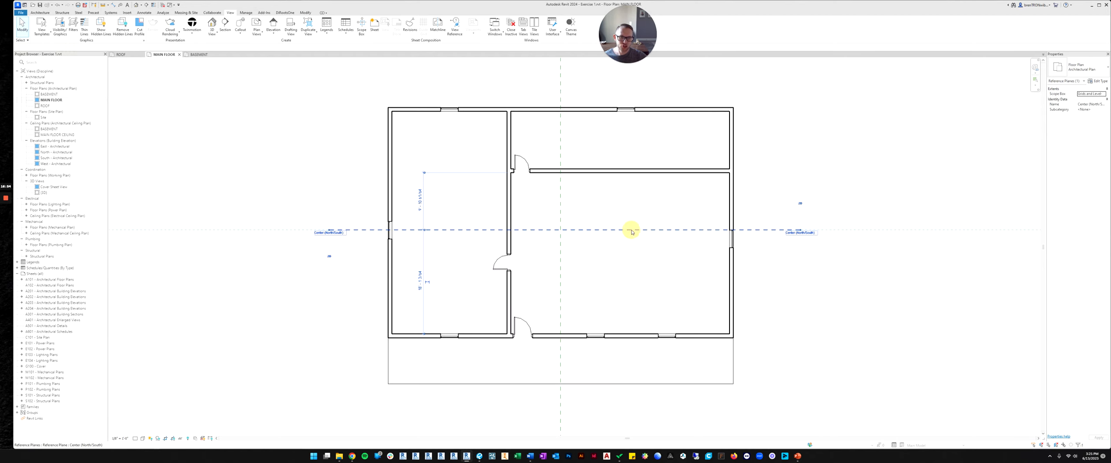
key("Escape")
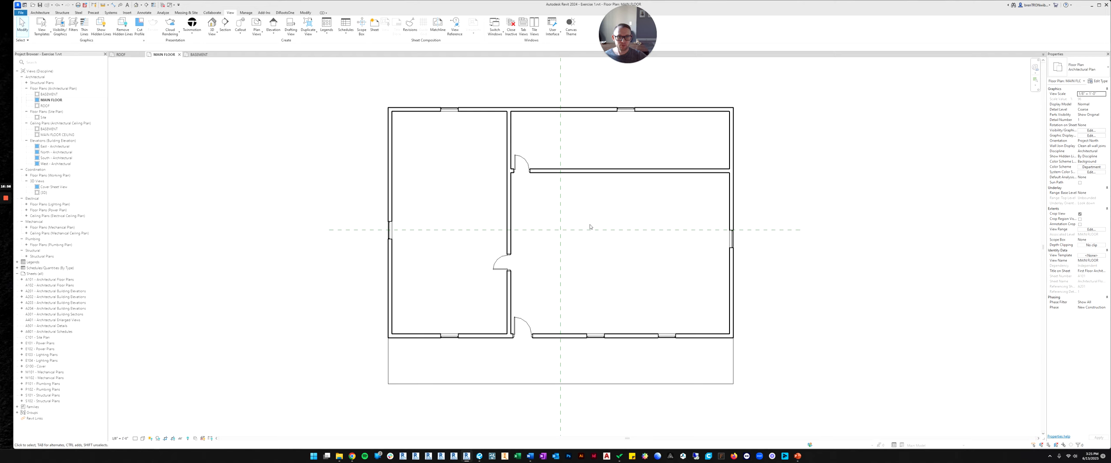
scroll(599, 225, "down", 2)
middle_click_drag(604, 230, 607, 227)
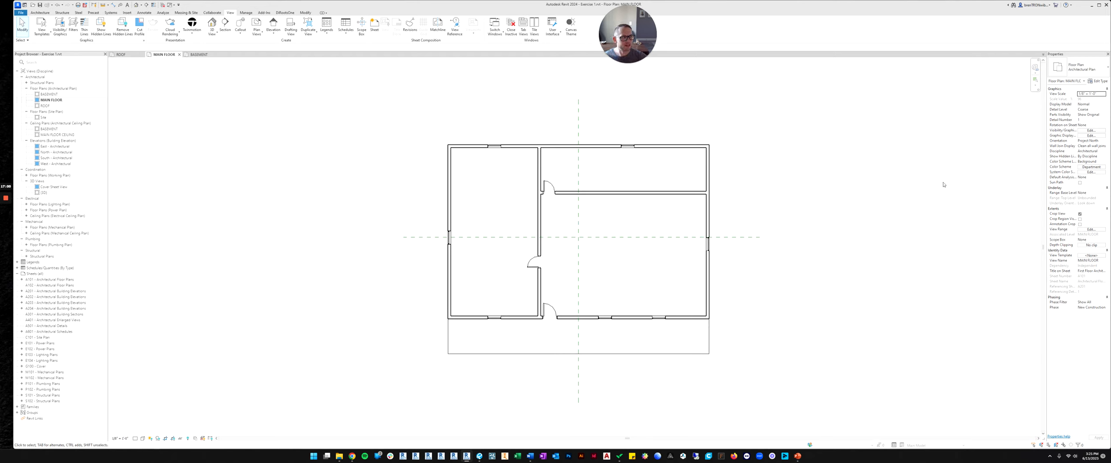
Step: Turn off the Reference Planes annotation category in the MAIN FLOOR plan's visibility overrides and apply the change
left_click(1088, 130)
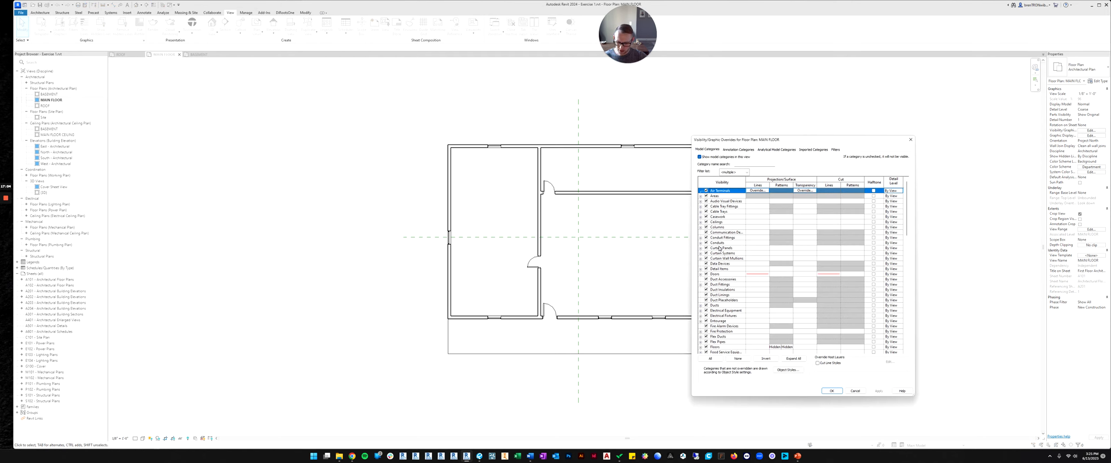
key("r")
scroll(719, 277, "down", 2)
scroll(719, 279, "down", 1)
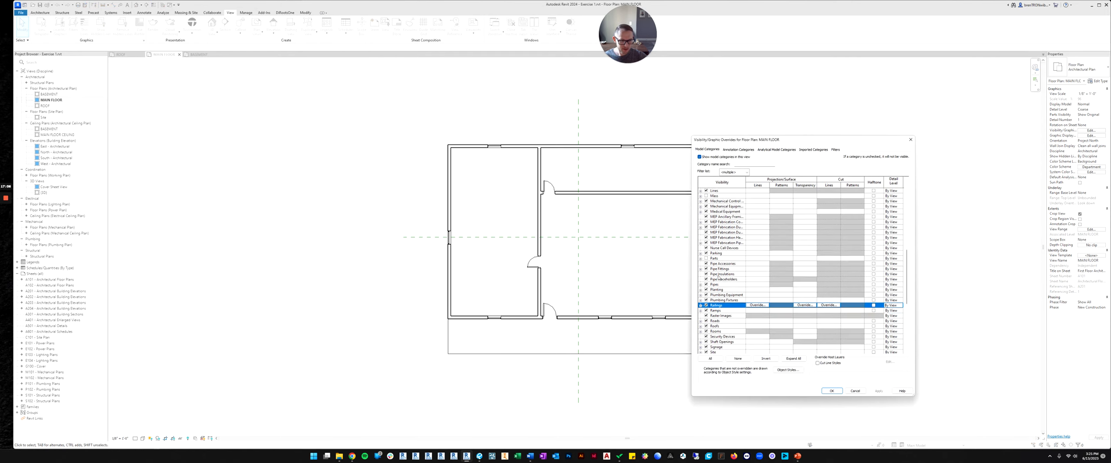
left_click(733, 150)
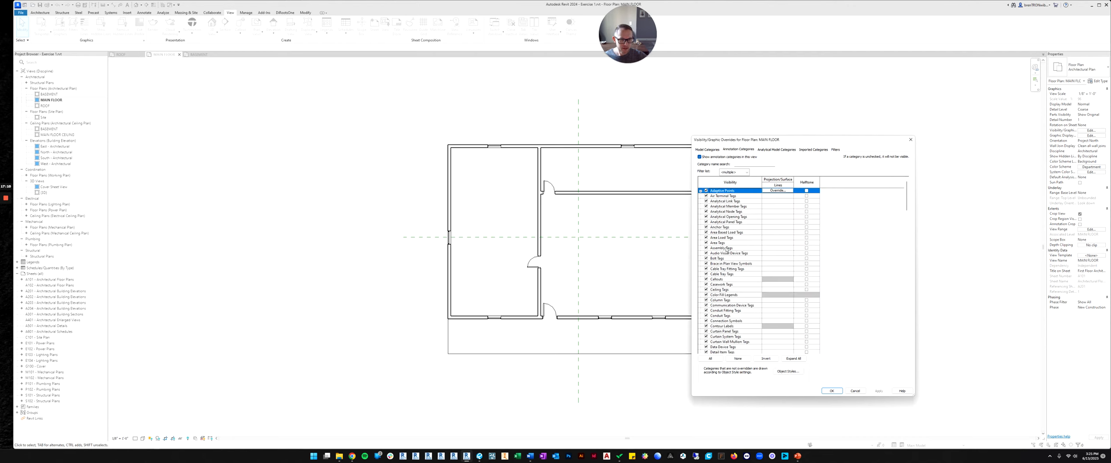
scroll(726, 249, "down", 16)
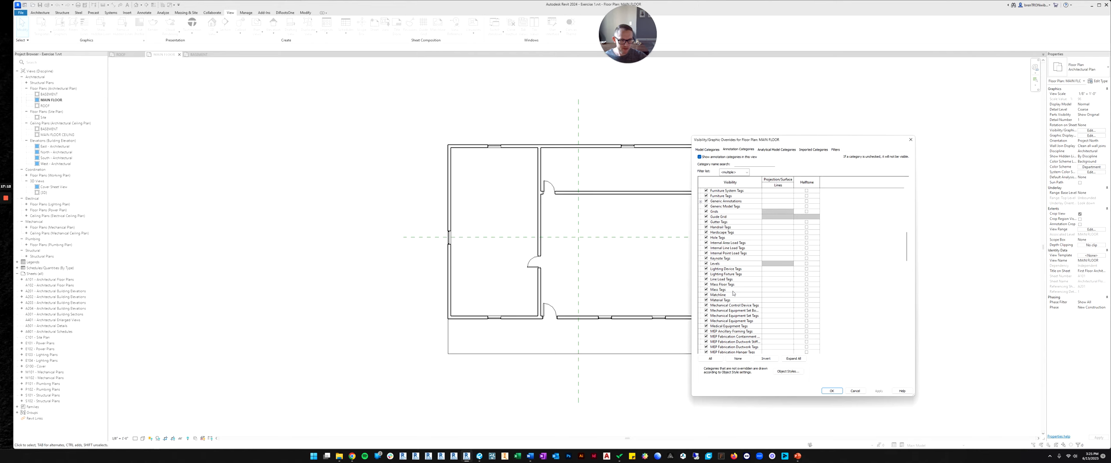
scroll(733, 293, "down", 1)
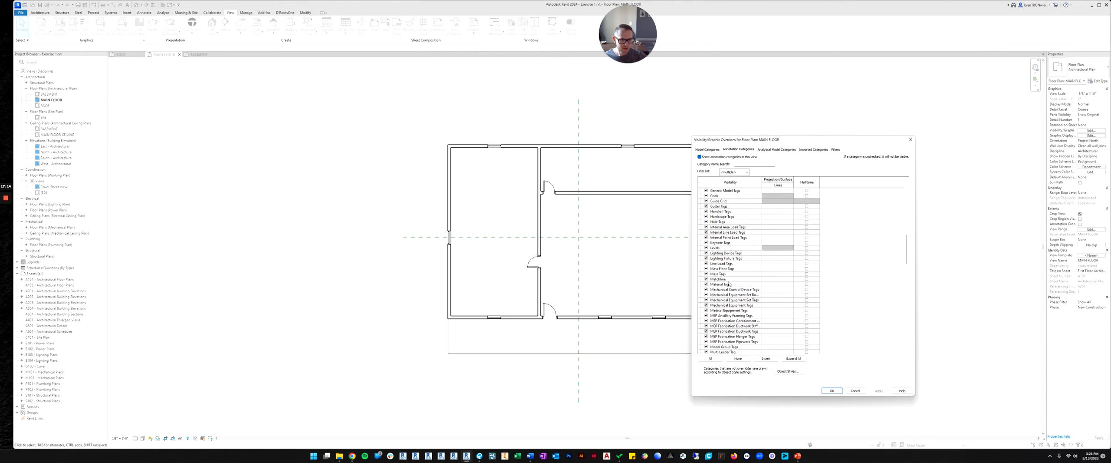
scroll(729, 284, "down", 9)
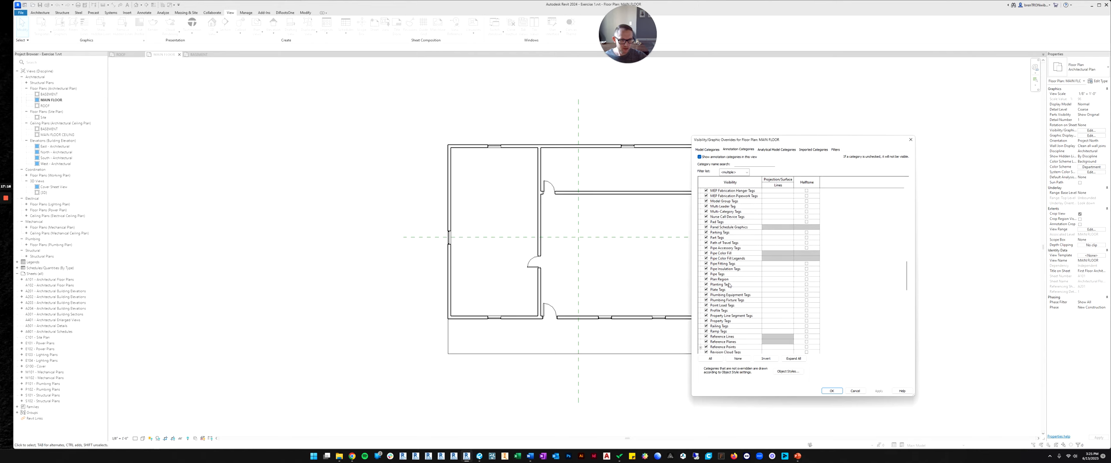
scroll(729, 284, "down", 5)
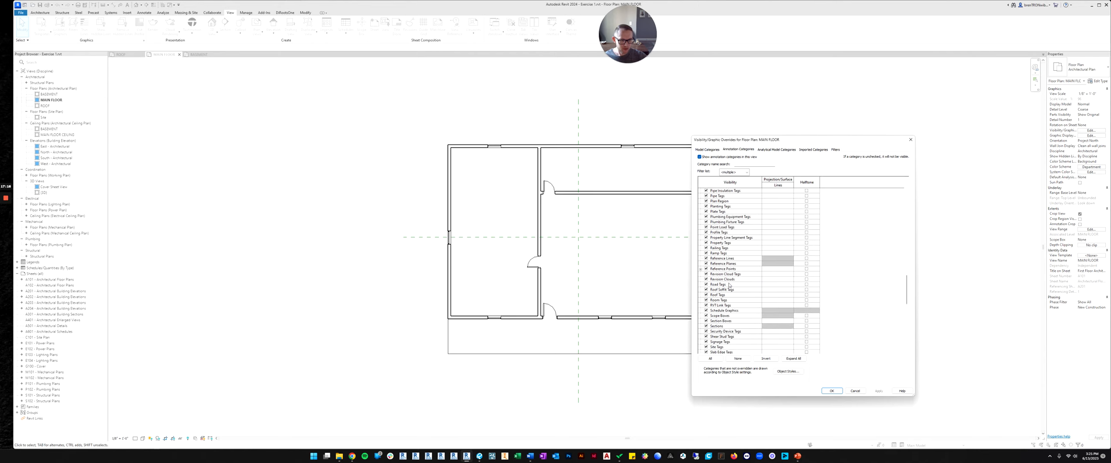
left_click(722, 263)
left_click(706, 264)
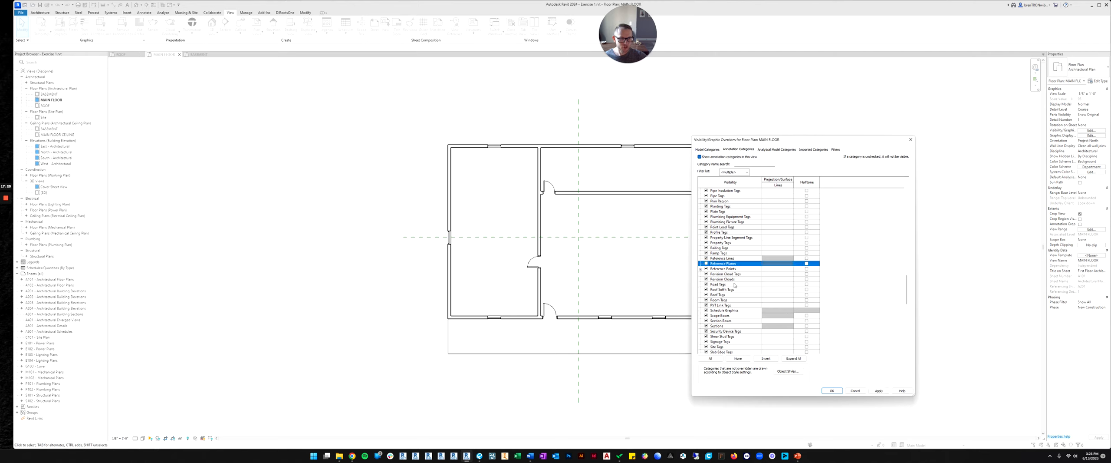
left_click(878, 390)
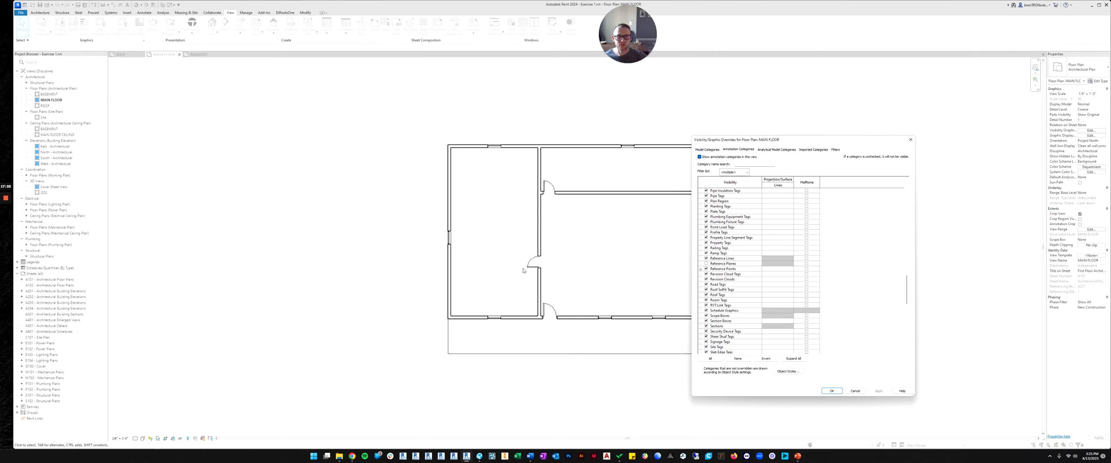
Step: Turn the Reference Planes category back on in the MAIN FLOOR plan and accept the visibility overrides
left_click(706, 263)
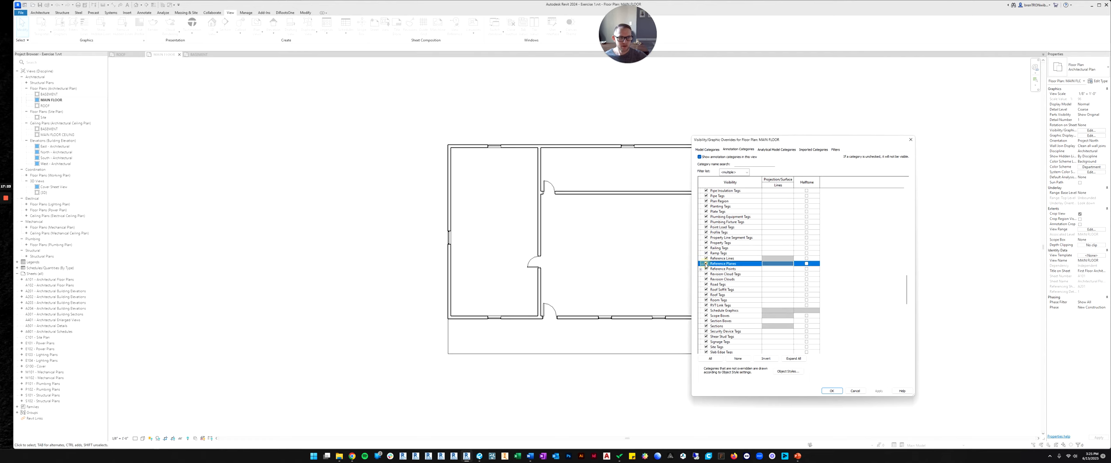
left_click(831, 390)
scroll(607, 243, "up", 2)
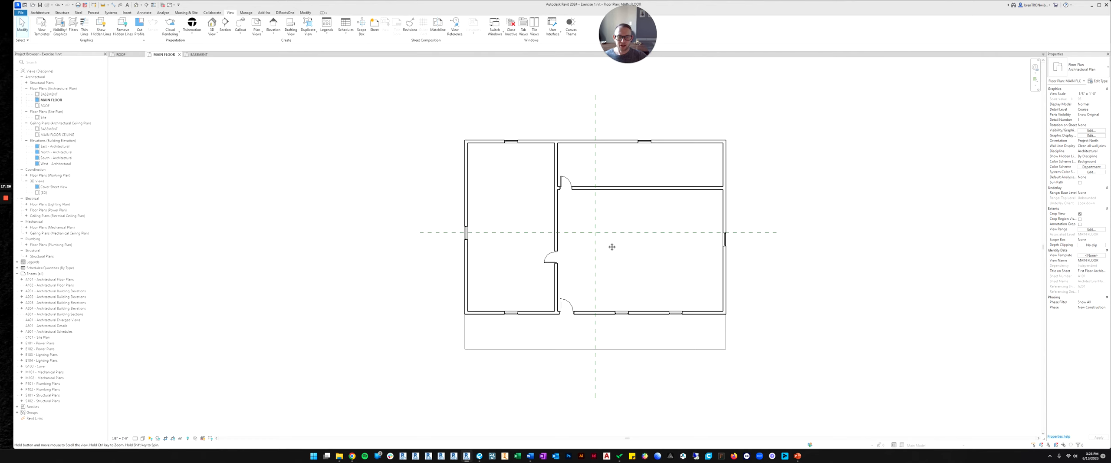
scroll(596, 239, "down", 2)
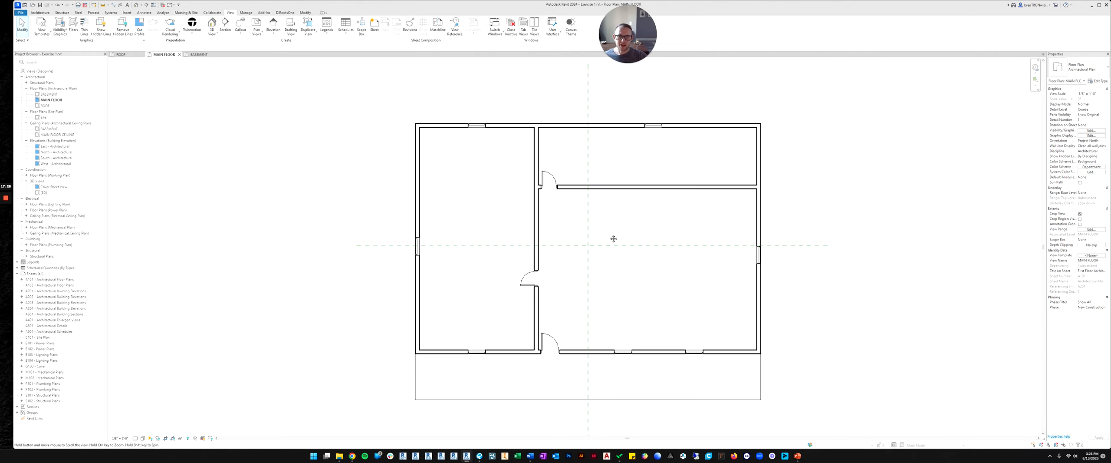
Step: Select the horizontal center reference plane in the MAIN FLOOR plan and hide its whole category in the view
left_click(601, 246)
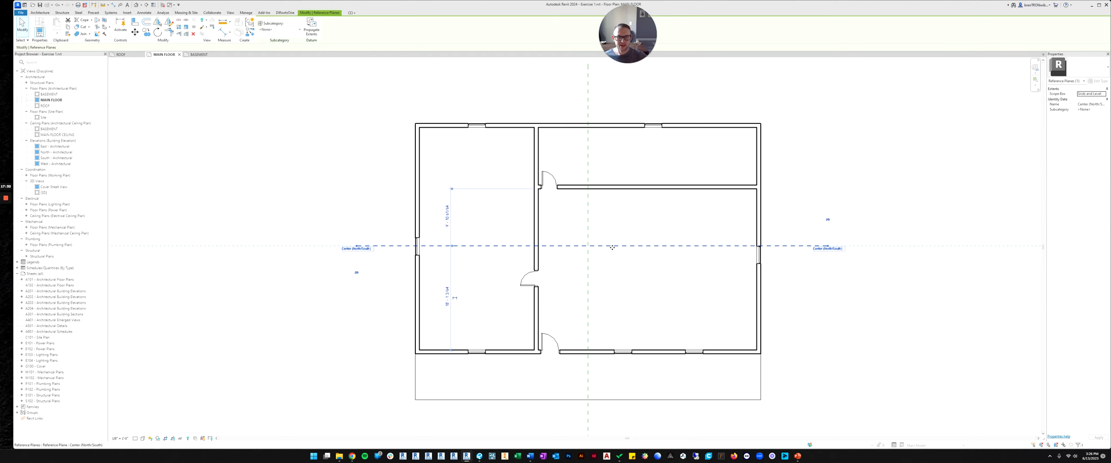
right_click(612, 247)
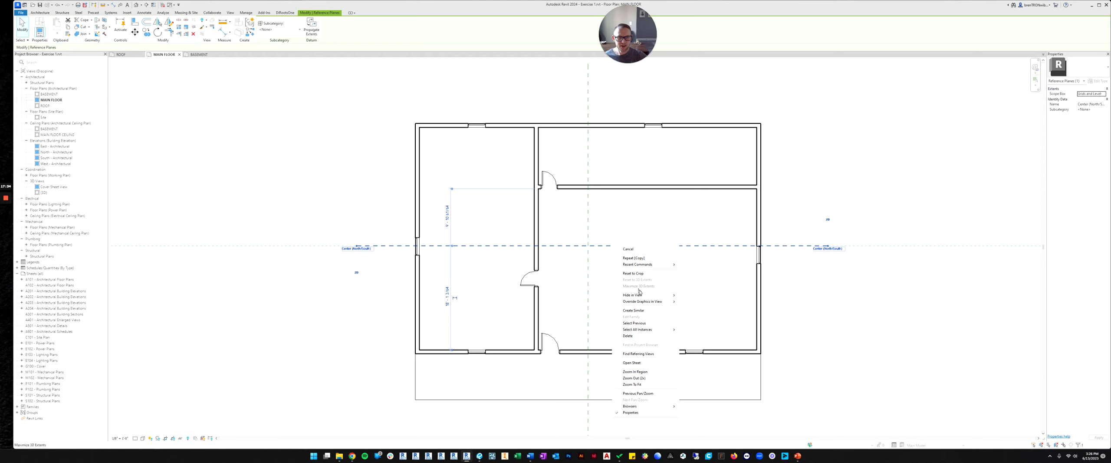
mouse_move(639, 297)
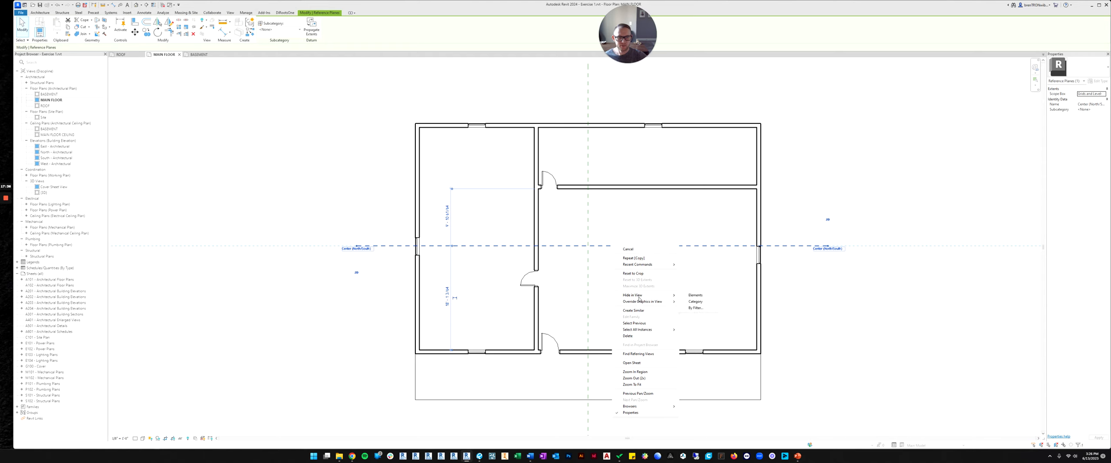
left_click(694, 302)
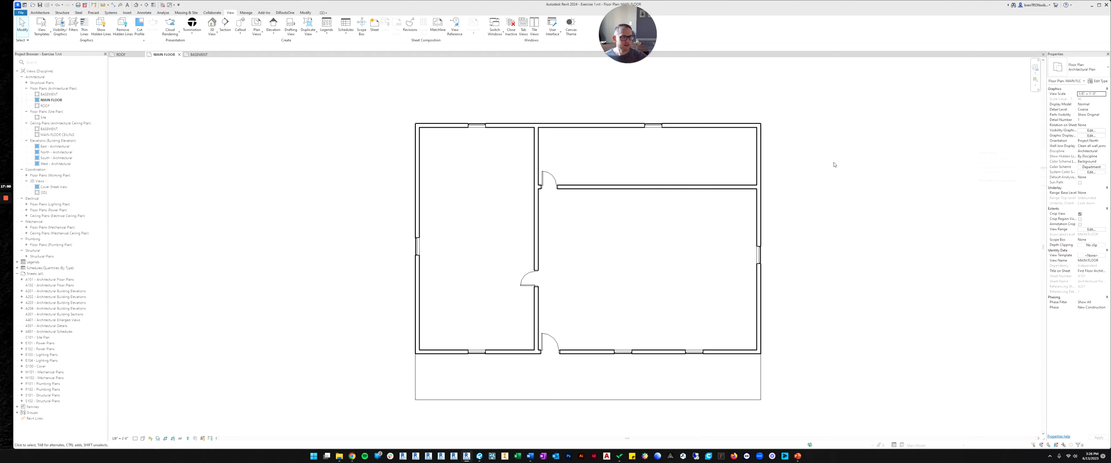
Step: Restore the hidden Reference Planes category through the annotation category overrides of the MAIN FLOOR plan
left_click(1090, 130)
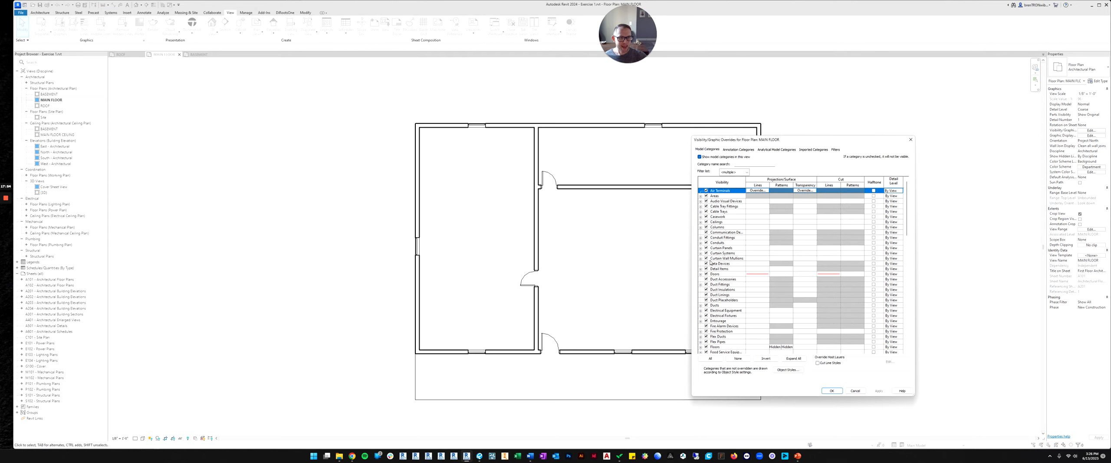
left_click(742, 150)
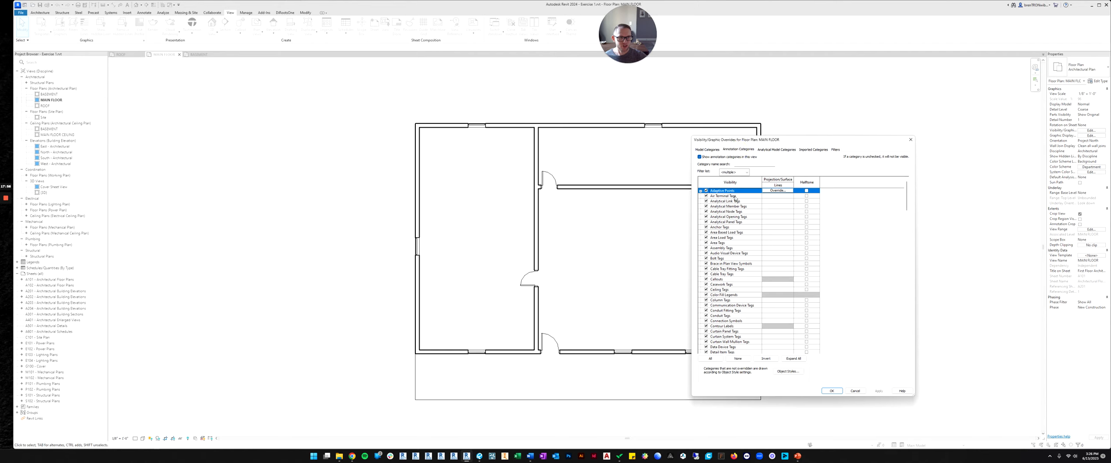
scroll(736, 262, "down", 5)
scroll(737, 265, "down", 15)
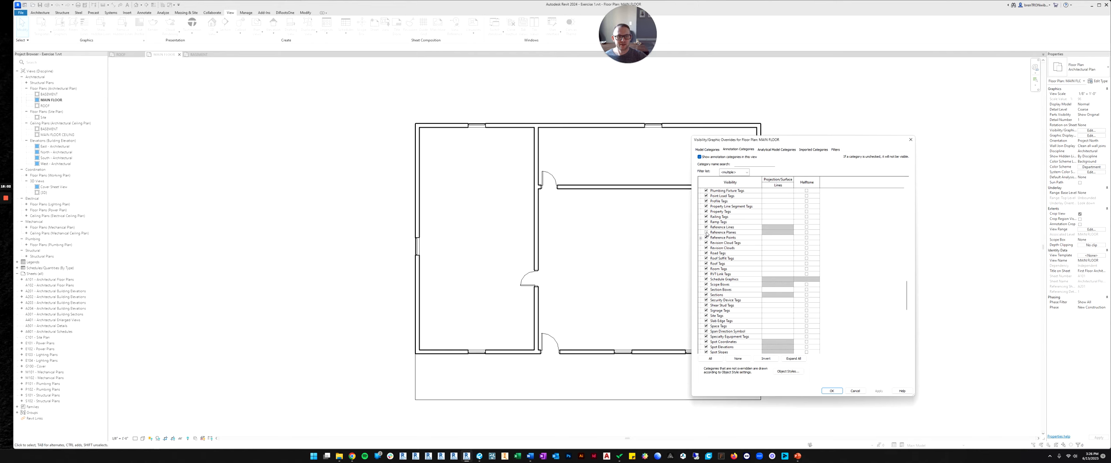
left_click(706, 232)
left_click(829, 391)
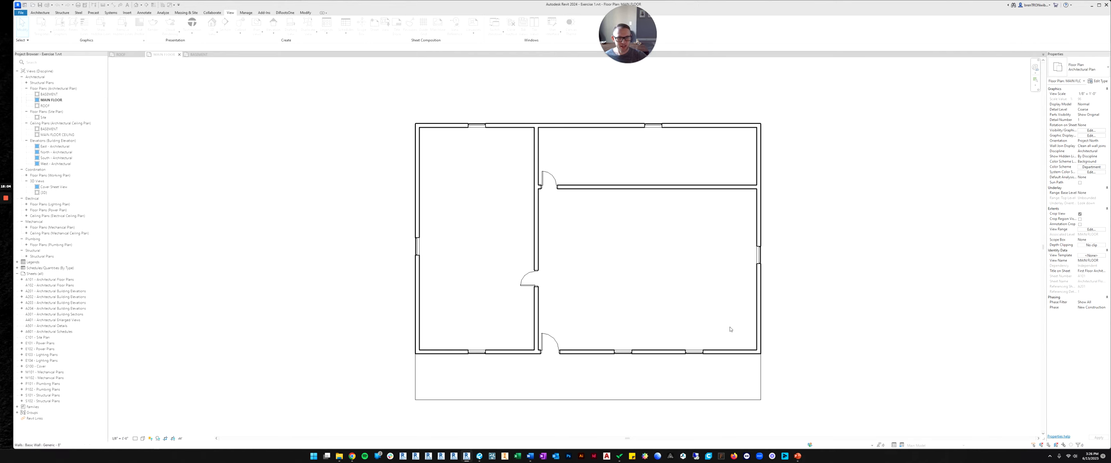
Step: Hide only the vertical center reference plane as an element in the MAIN FLOOR plan, and undo it
right_click(588, 226)
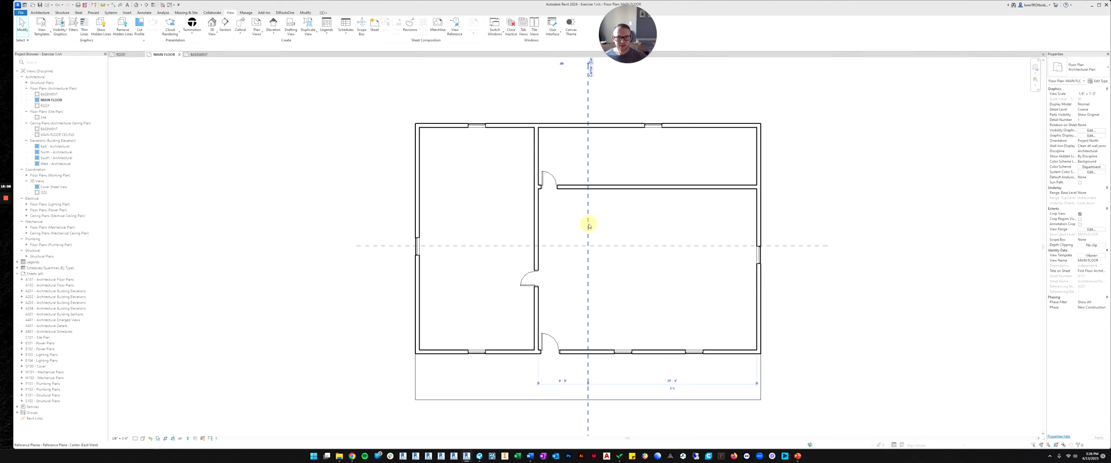
left_click(606, 205)
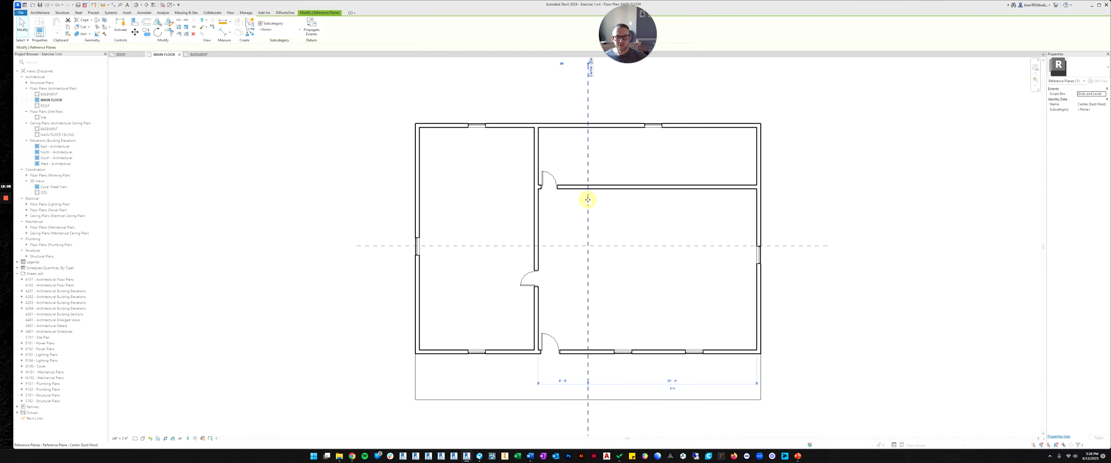
right_click(588, 202)
mouse_move(625, 250)
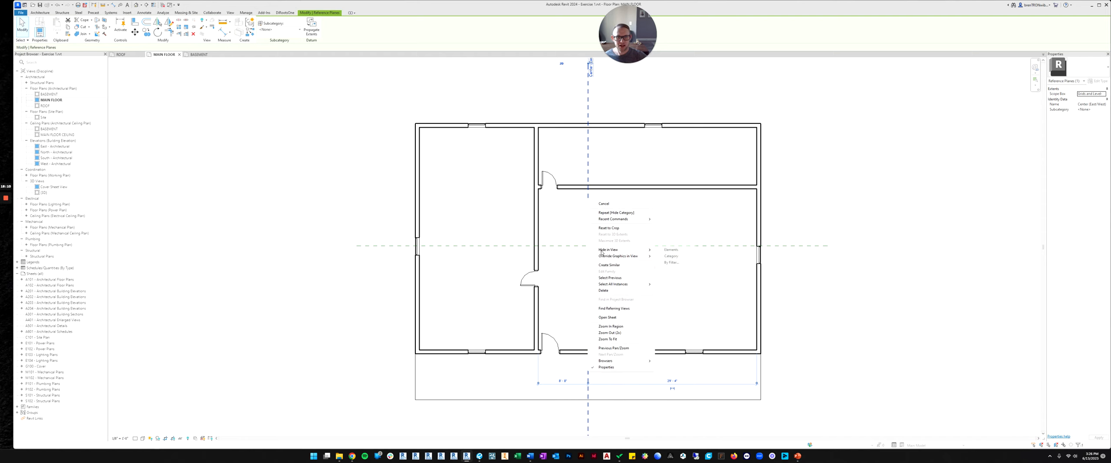
left_click(670, 250)
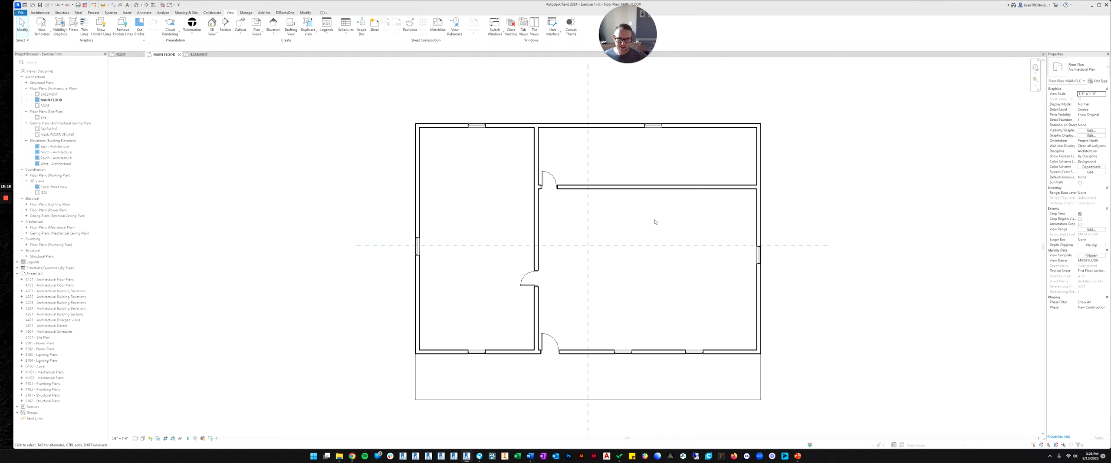
key("ctrl+z")
Step: Hide all reference planes by category in the MAIN FLOOR plan, starting from the vertical center plane
right_click(588, 255)
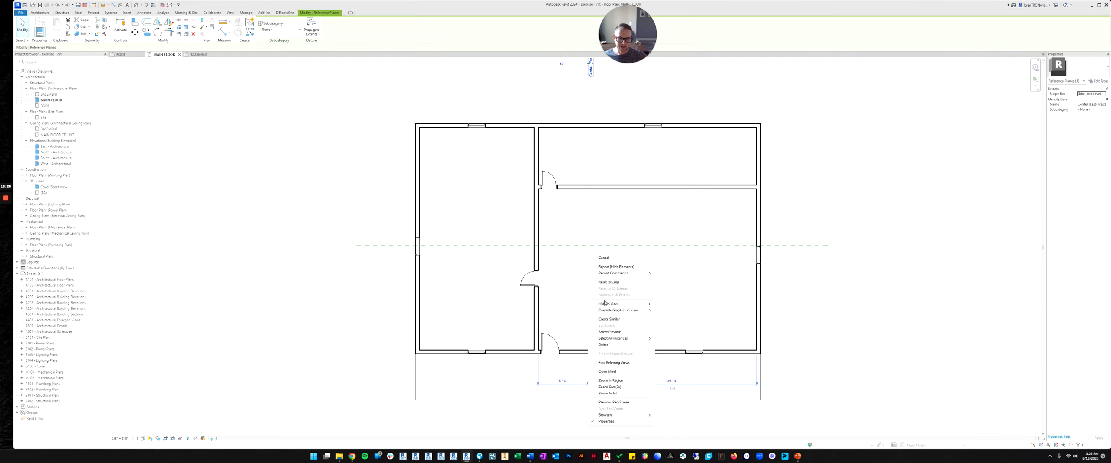
mouse_move(605, 311)
left_click(674, 311)
scroll(737, 208, "down", 2)
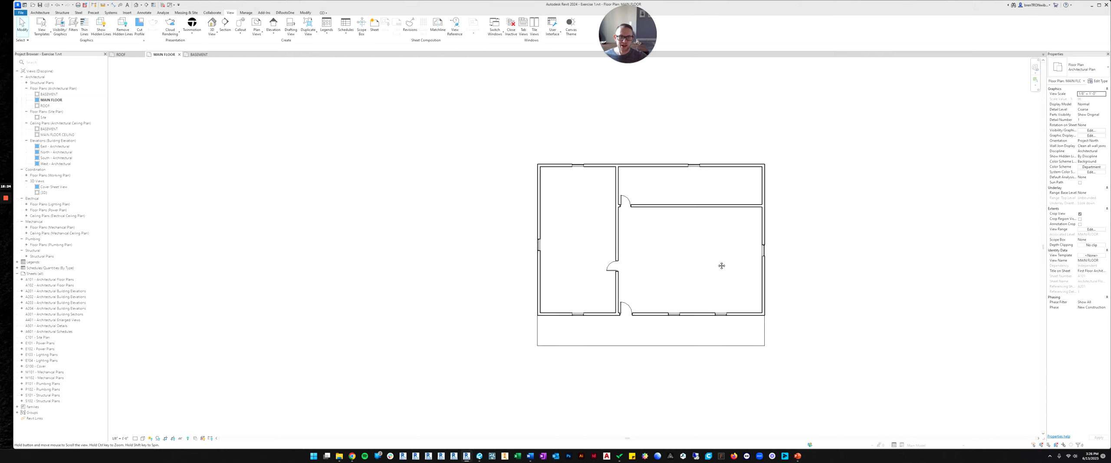
Step: Open the BASEMENT architectural floor plan and hide the reference planes category in that view
double_click(49, 94)
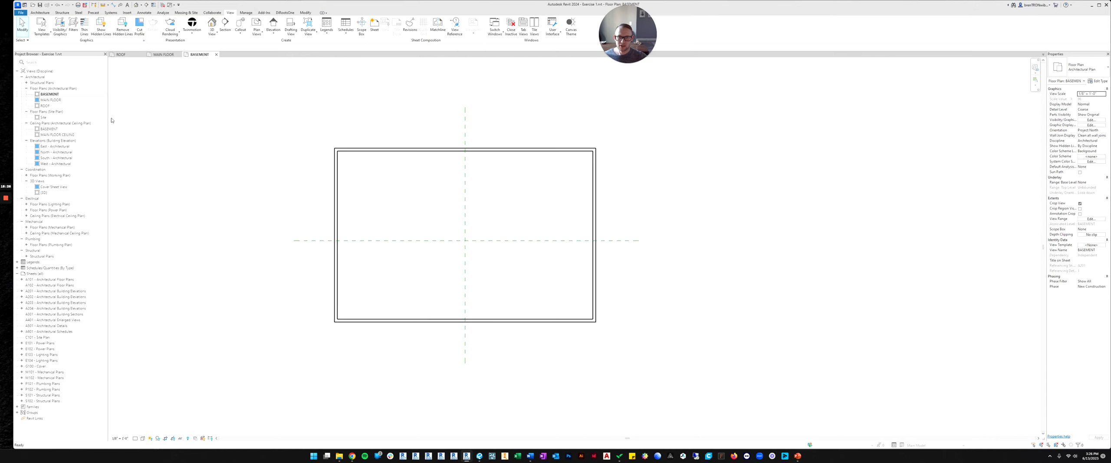
right_click(464, 208)
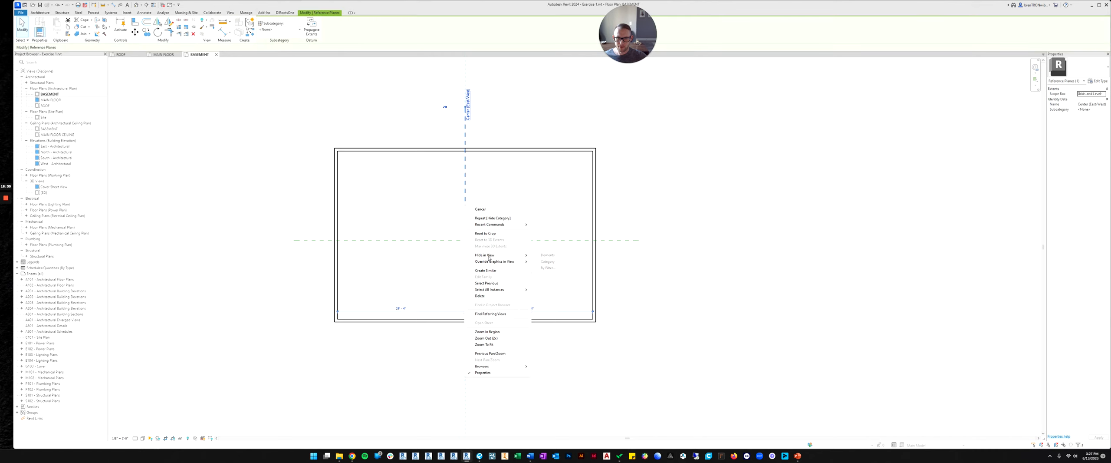
mouse_move(499, 255)
left_click(548, 262)
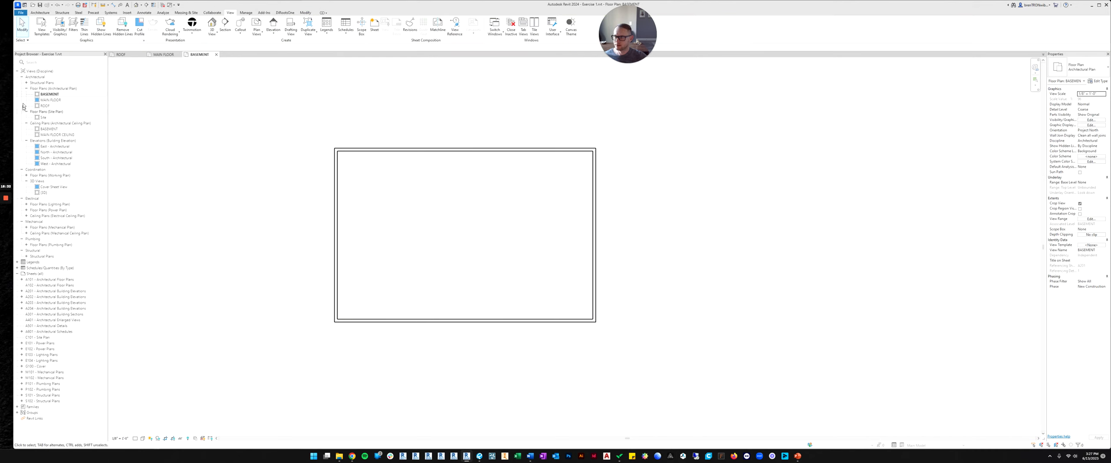
Step: Open the ROOF architectural floor plan and hide the reference planes category in that view
double_click(45, 105)
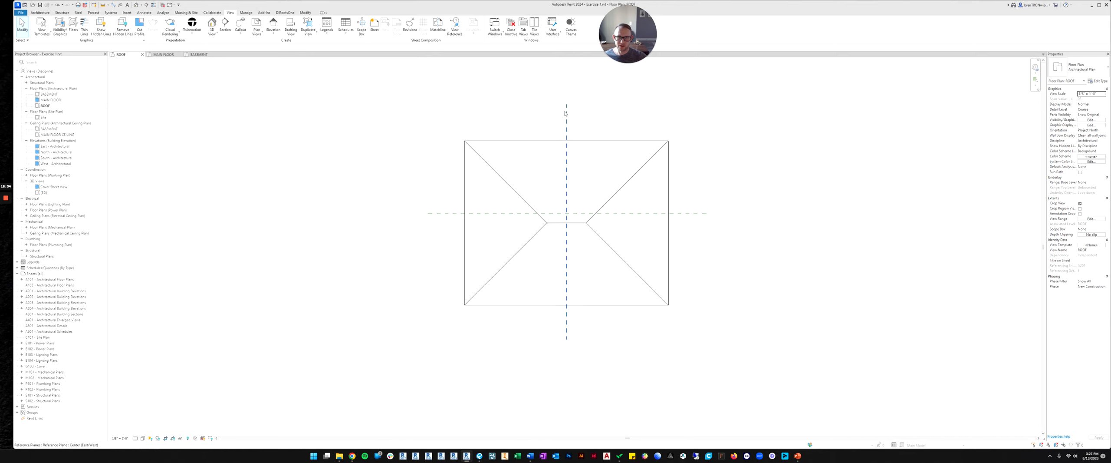
left_click(564, 125)
right_click(567, 129)
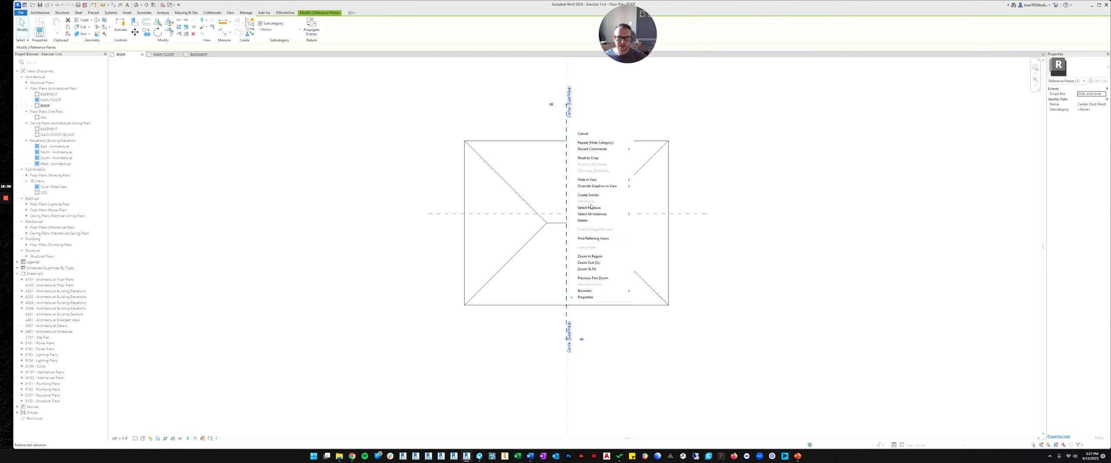
mouse_move(603, 180)
left_click(650, 186)
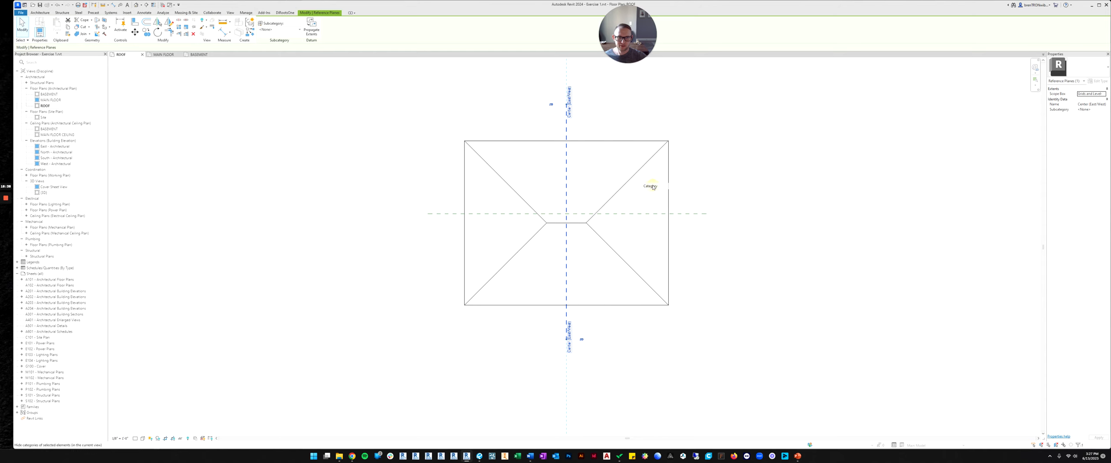
scroll(598, 208, "up", 3)
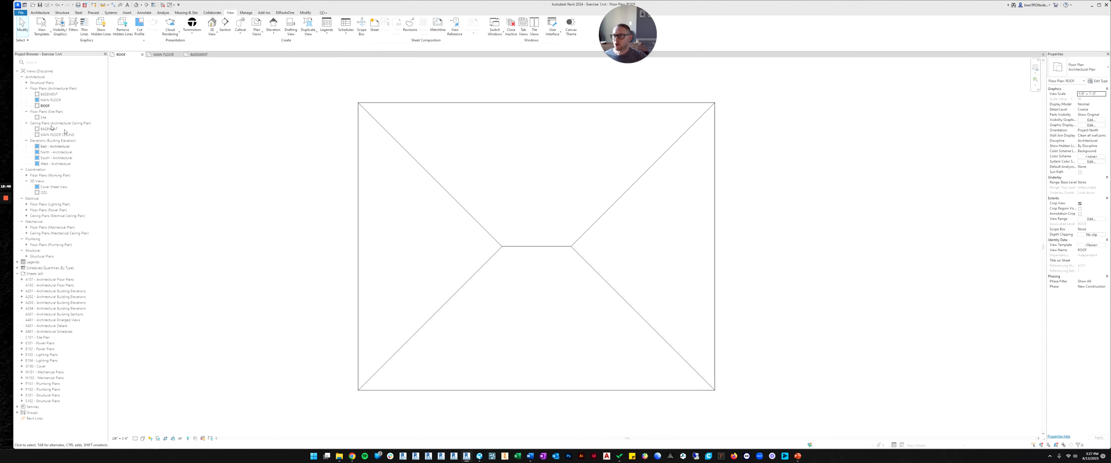
Step: Review the BASEMENT, ROOF and MAIN FLOOR architectural floor plans for remaining reference planes, finishing in MAIN FLOOR
double_click(51, 100)
double_click(48, 93)
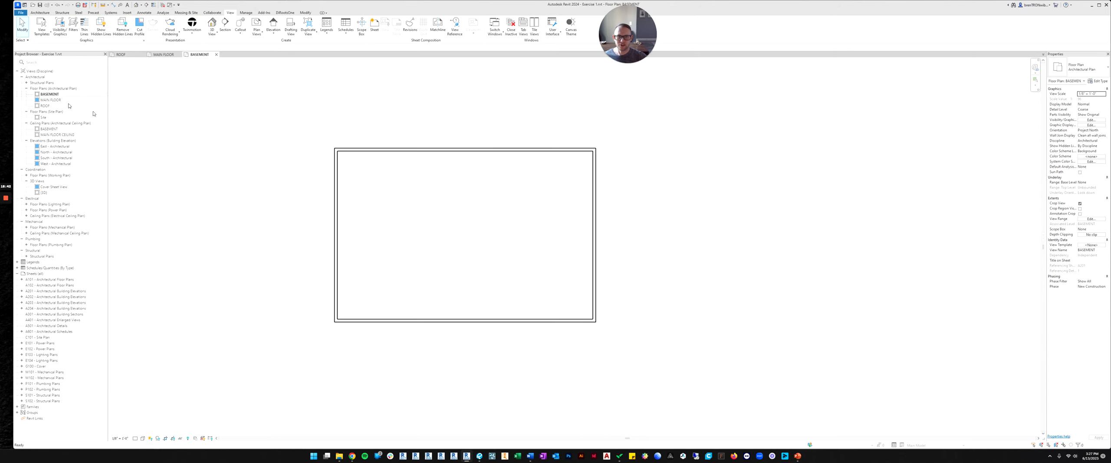
scroll(385, 212, "down", 2)
double_click(50, 100)
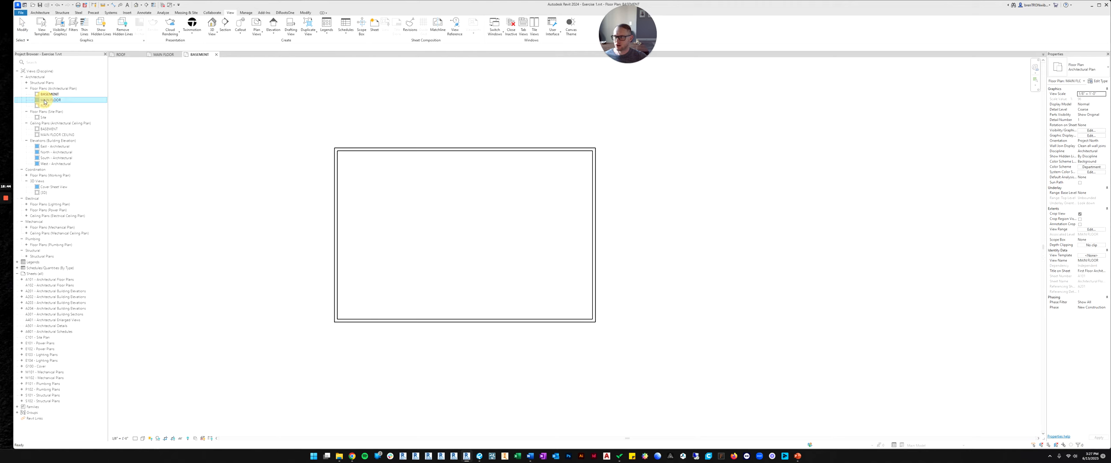
double_click(44, 106)
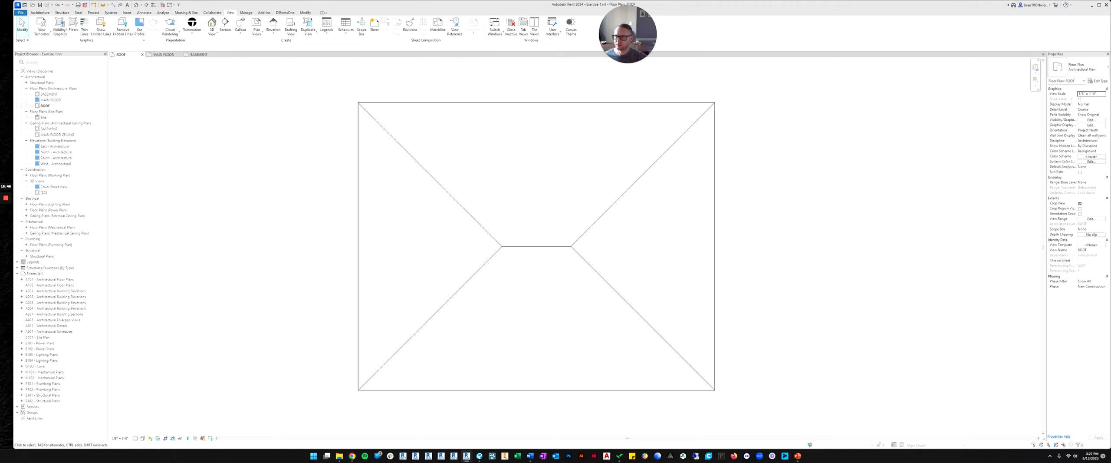
double_click(50, 100)
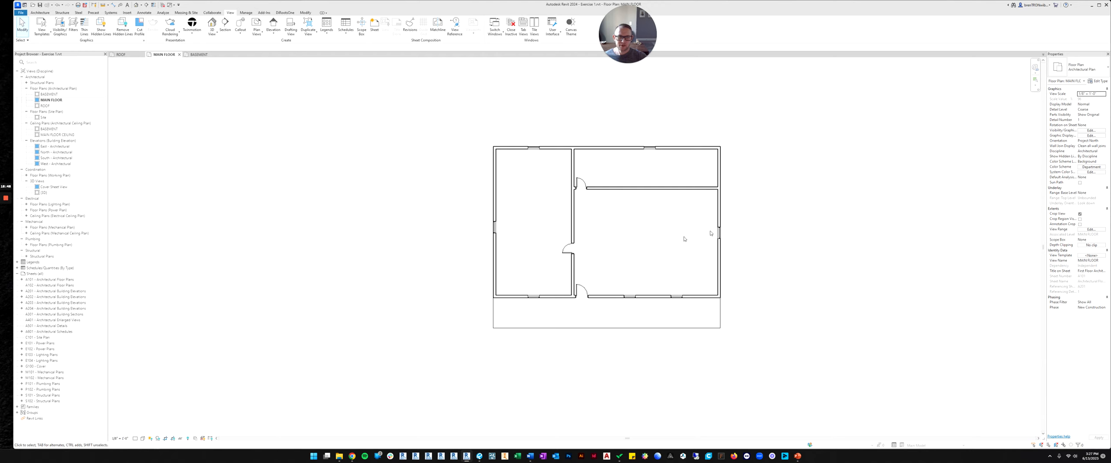
middle_click_drag(698, 214, 646, 228)
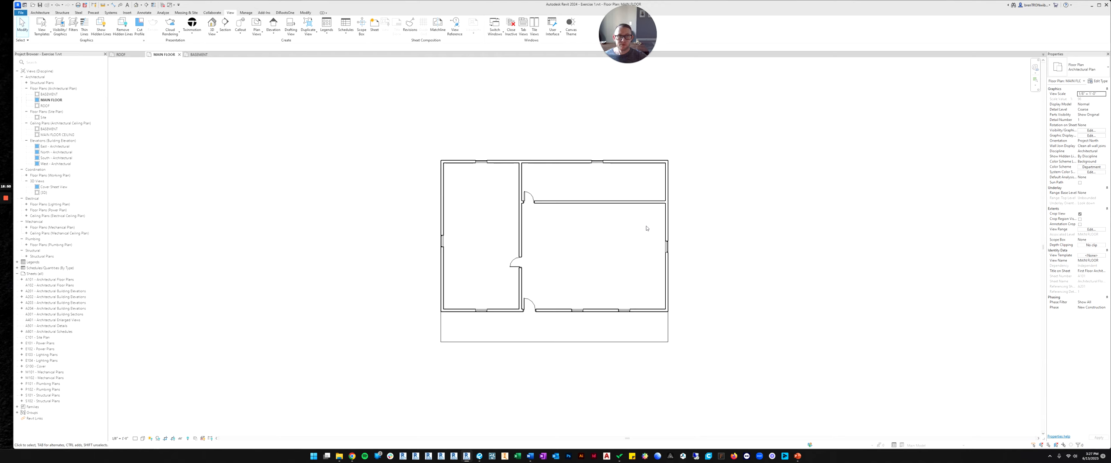